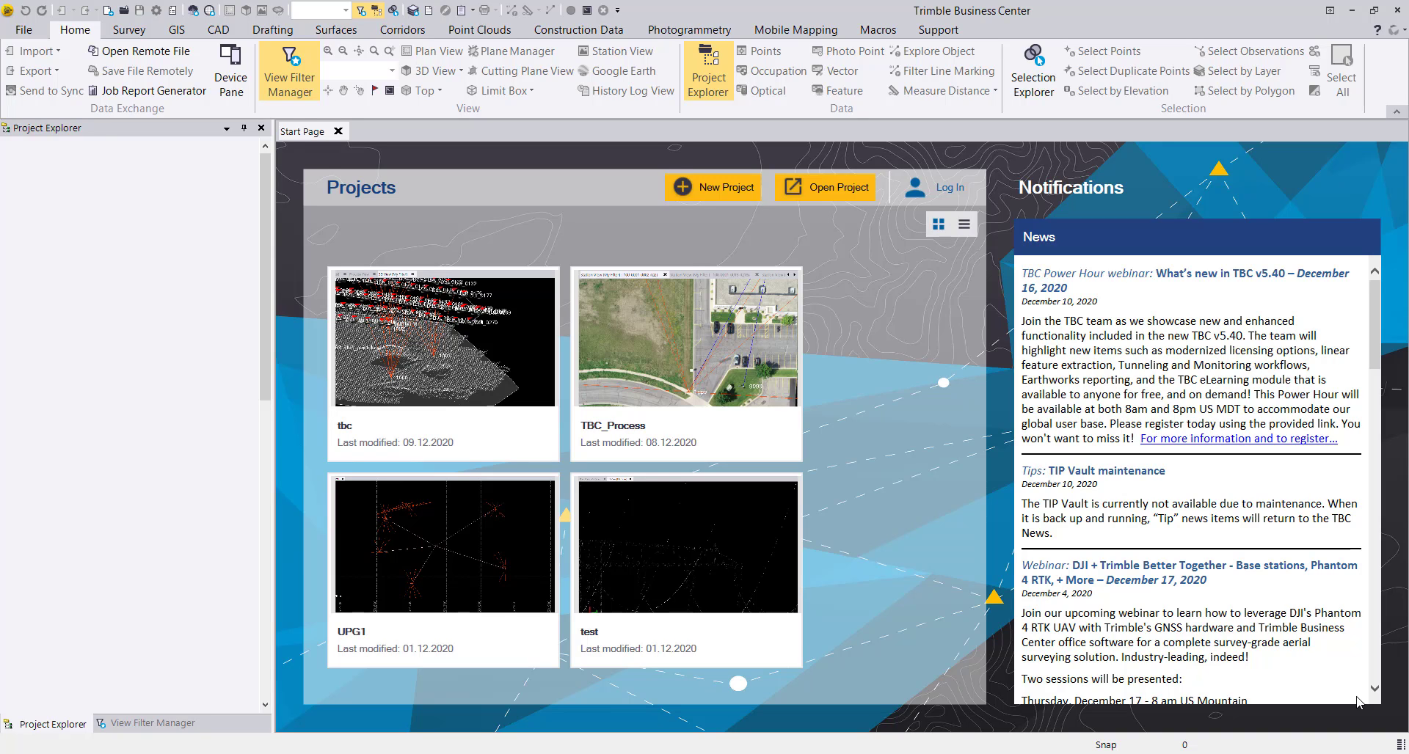
Read the help topic on importing and processing DJI aerial survey data, covering coordinate system, geoid quality, antenna check and import report instructions.
key("alt+Tab")
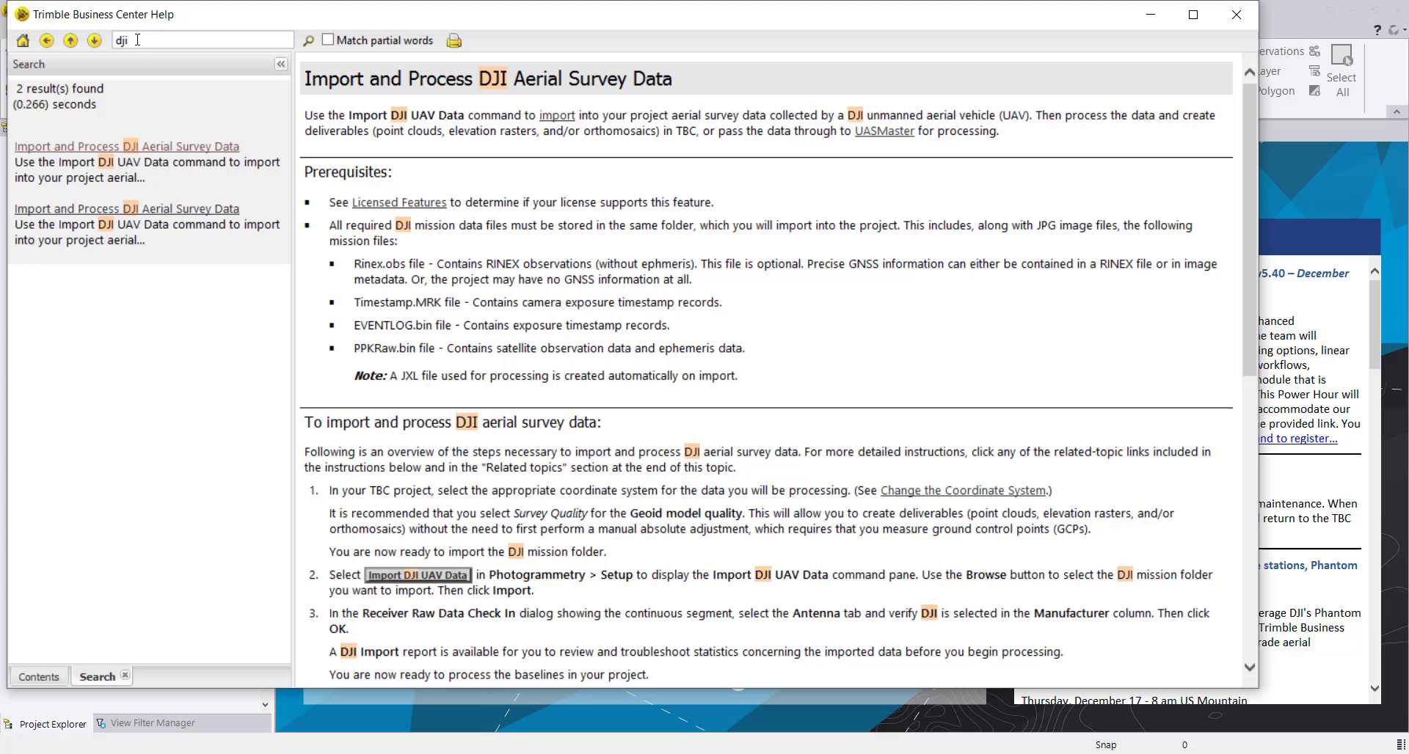
left_click(103, 149)
scroll(661, 314, "down", 5)
scroll(668, 400, "down", 5)
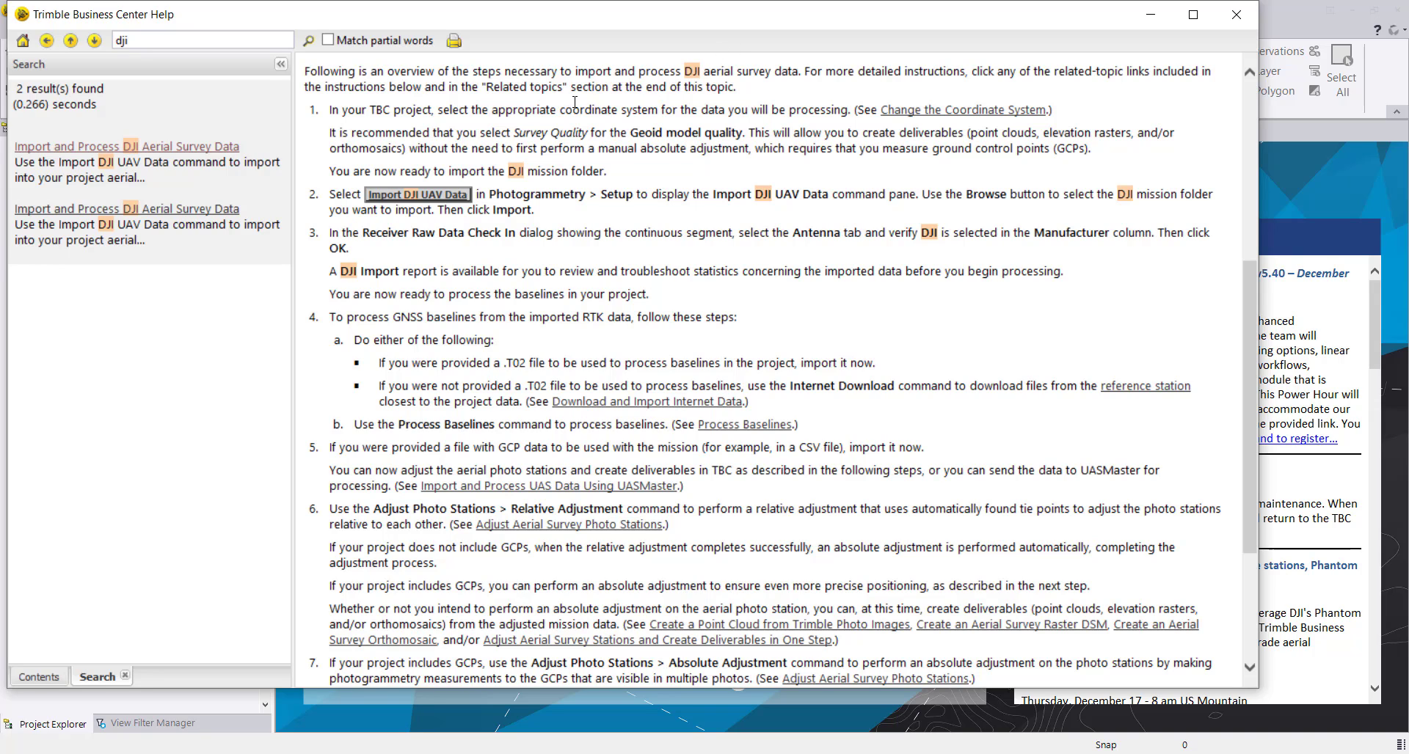
left_click_drag(516, 109, 629, 112)
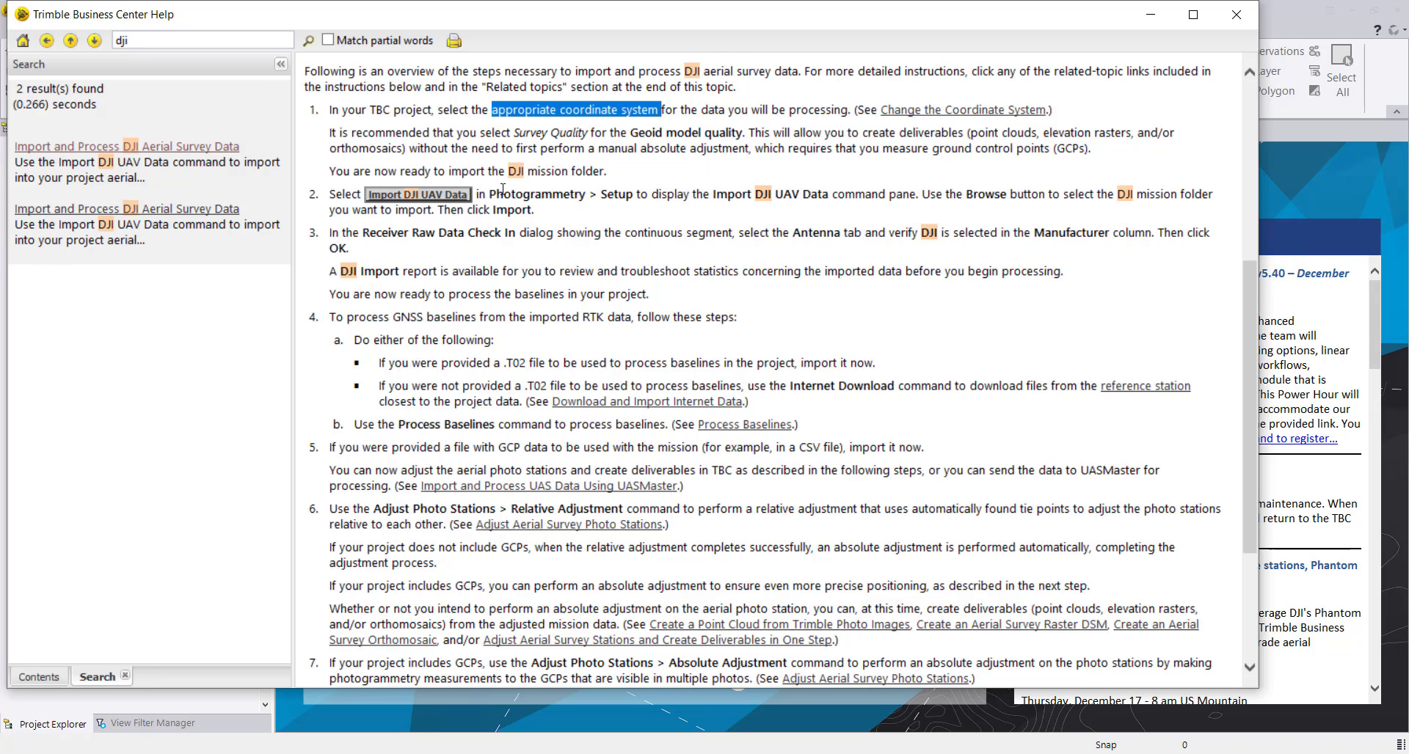
left_click_drag(519, 133, 714, 137)
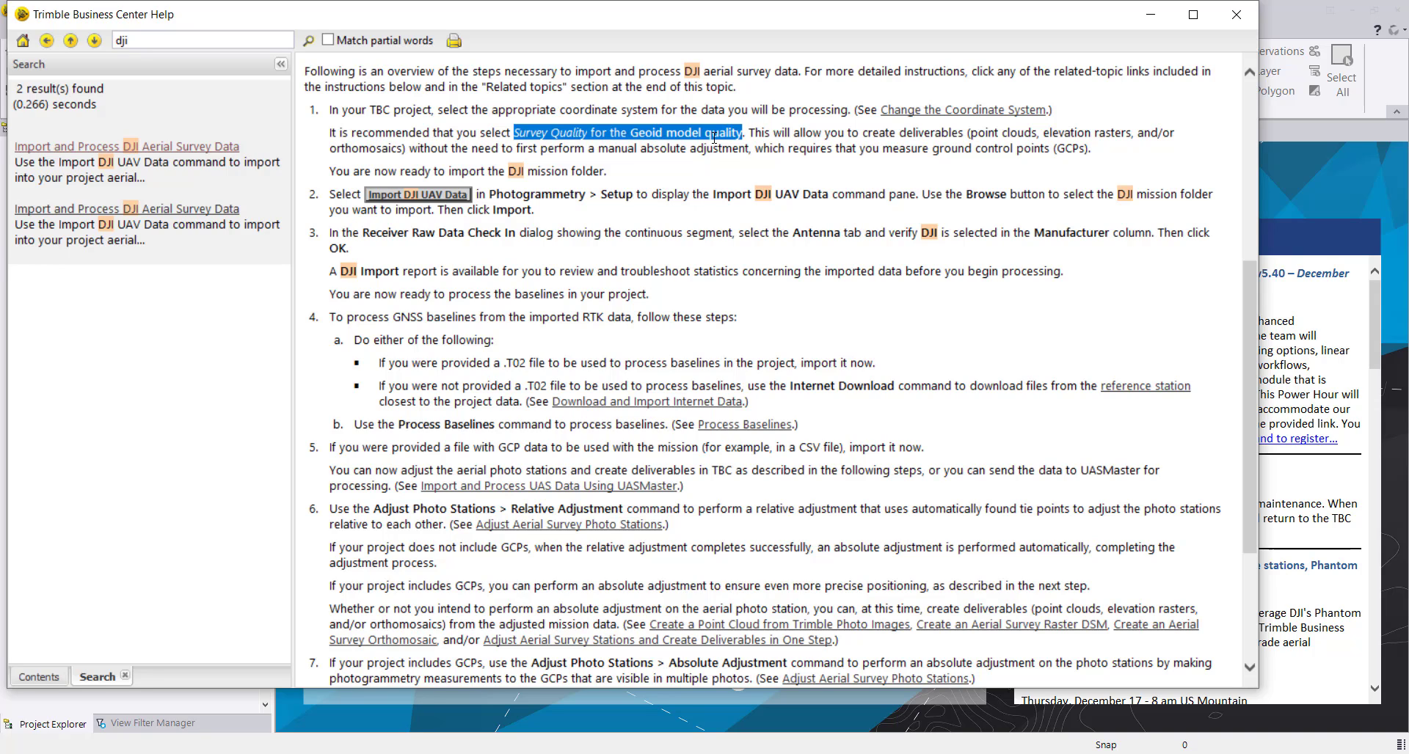
left_click_drag(504, 194, 663, 194)
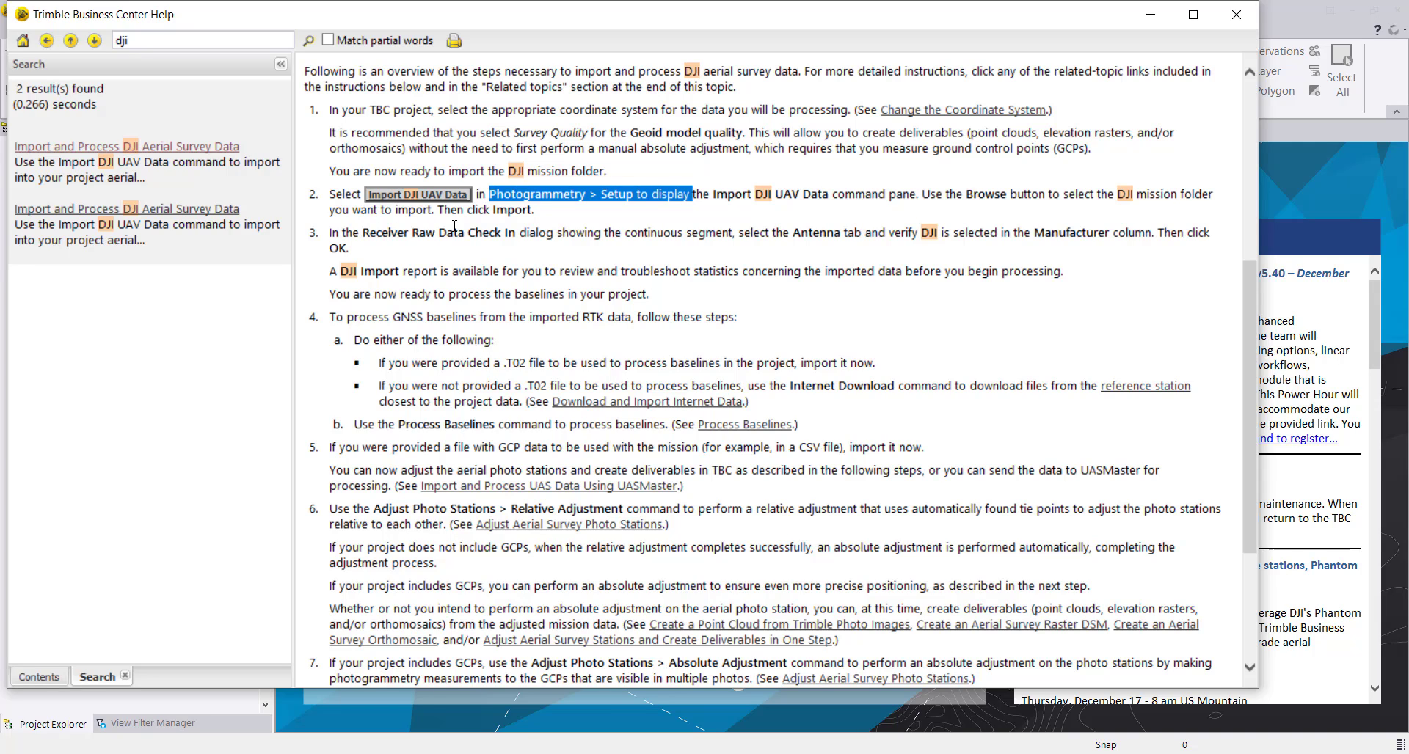
left_click_drag(732, 235, 813, 242)
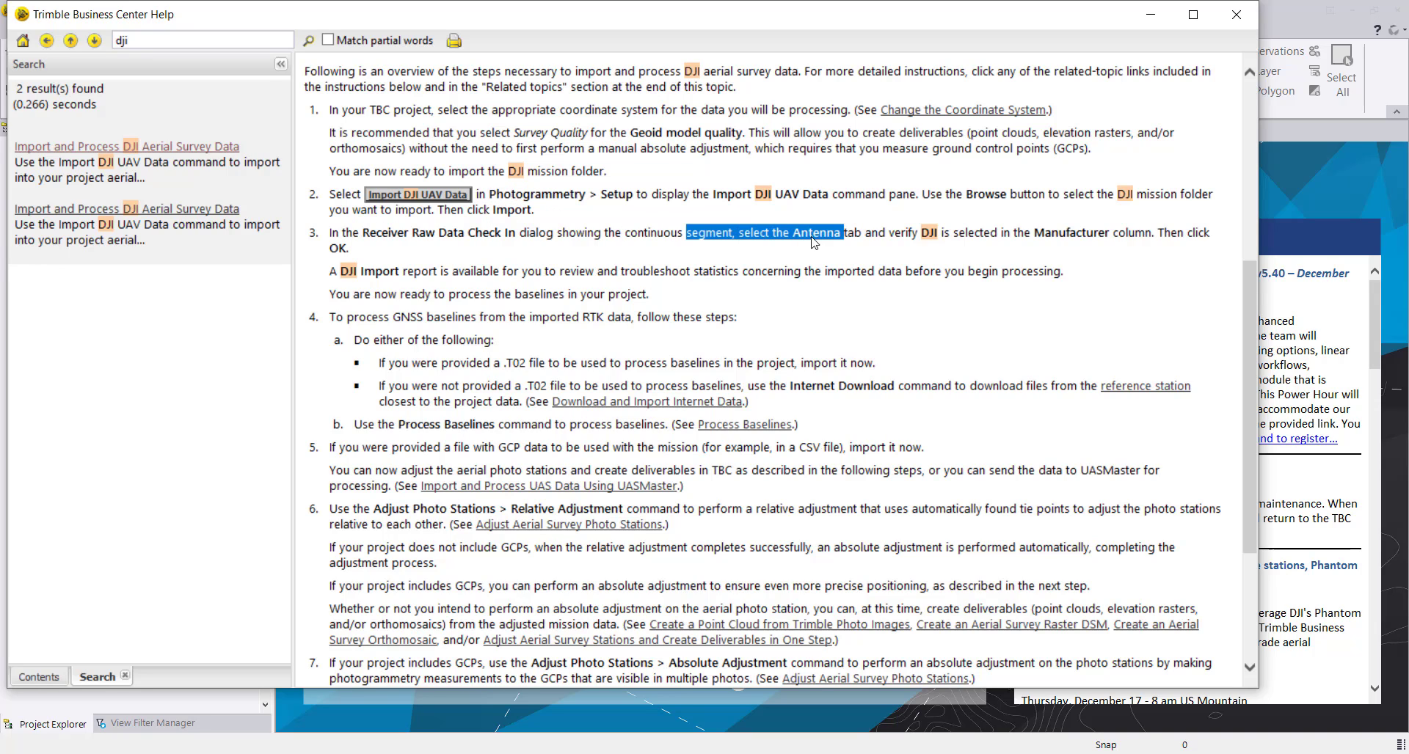
left_click(774, 248)
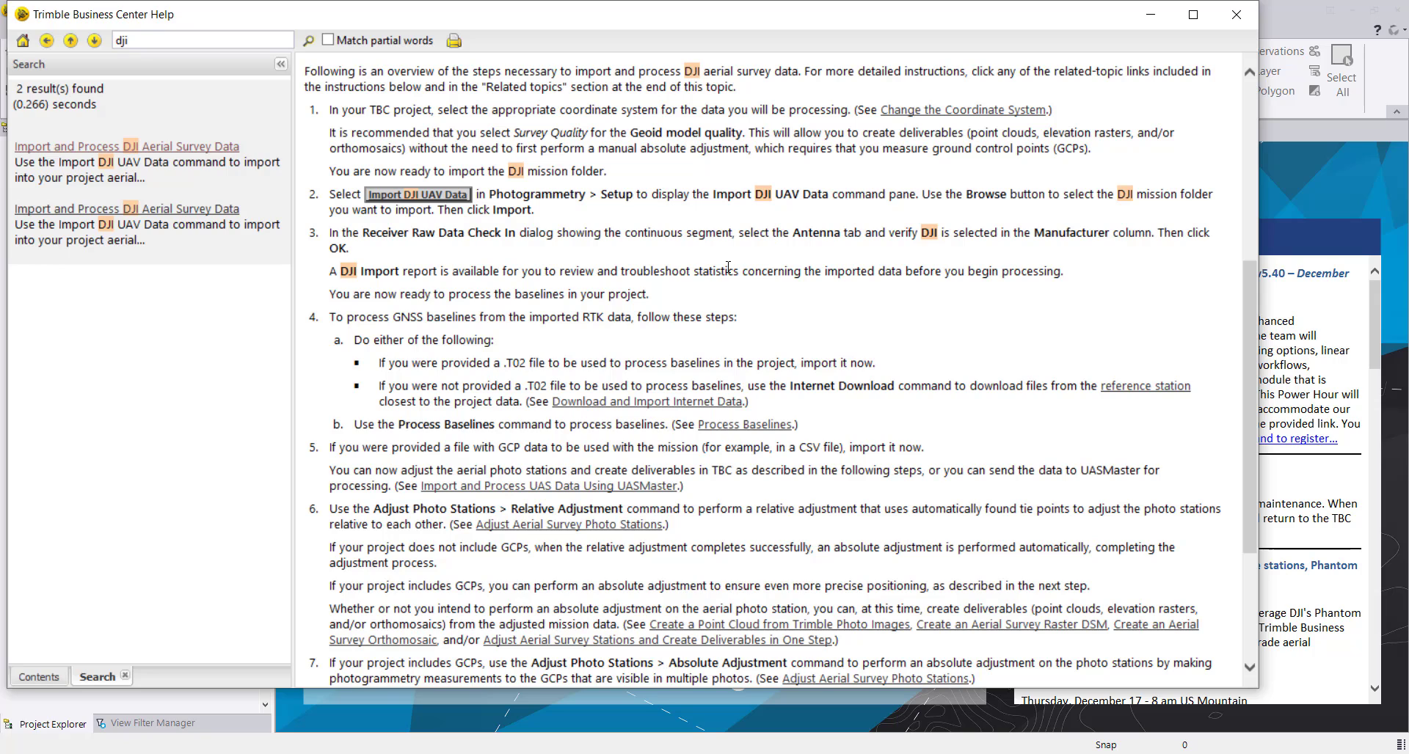
left_click_drag(342, 271, 430, 272)
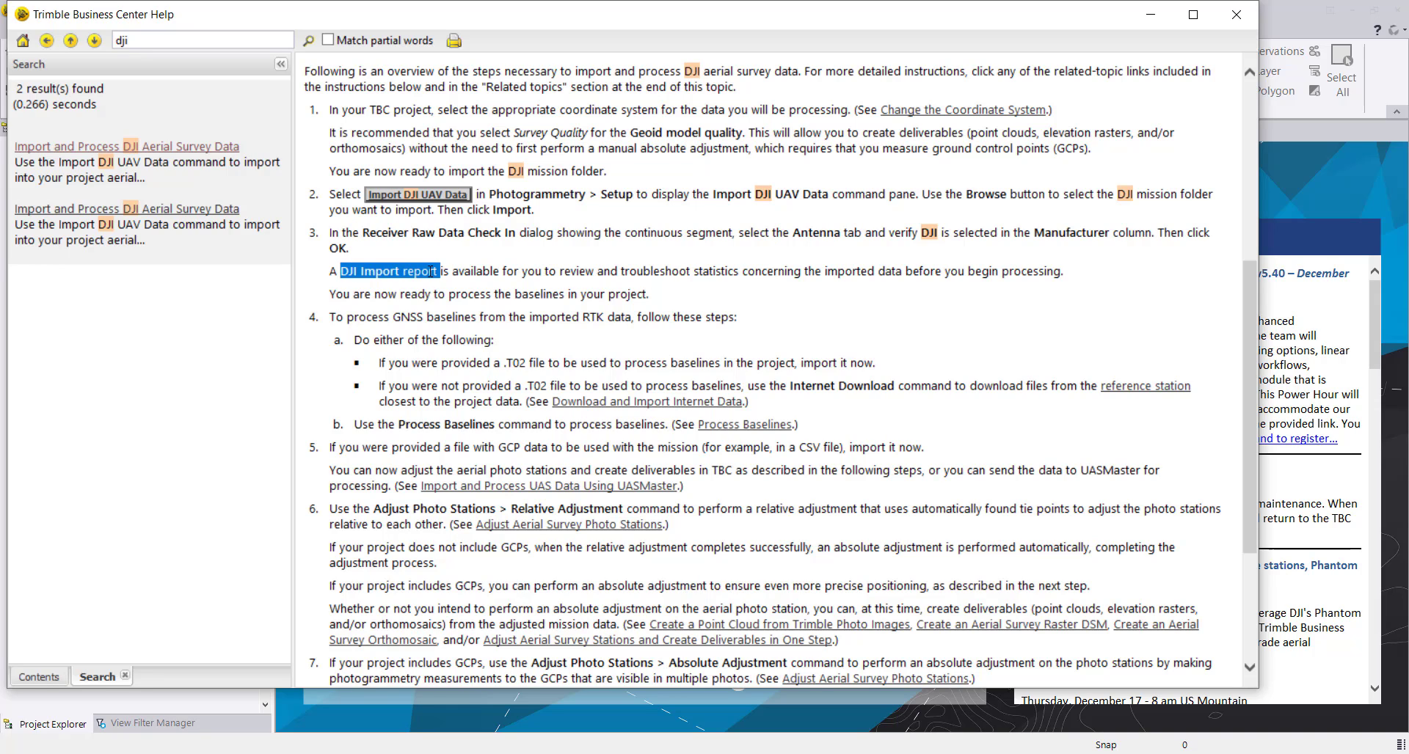
left_click(431, 271)
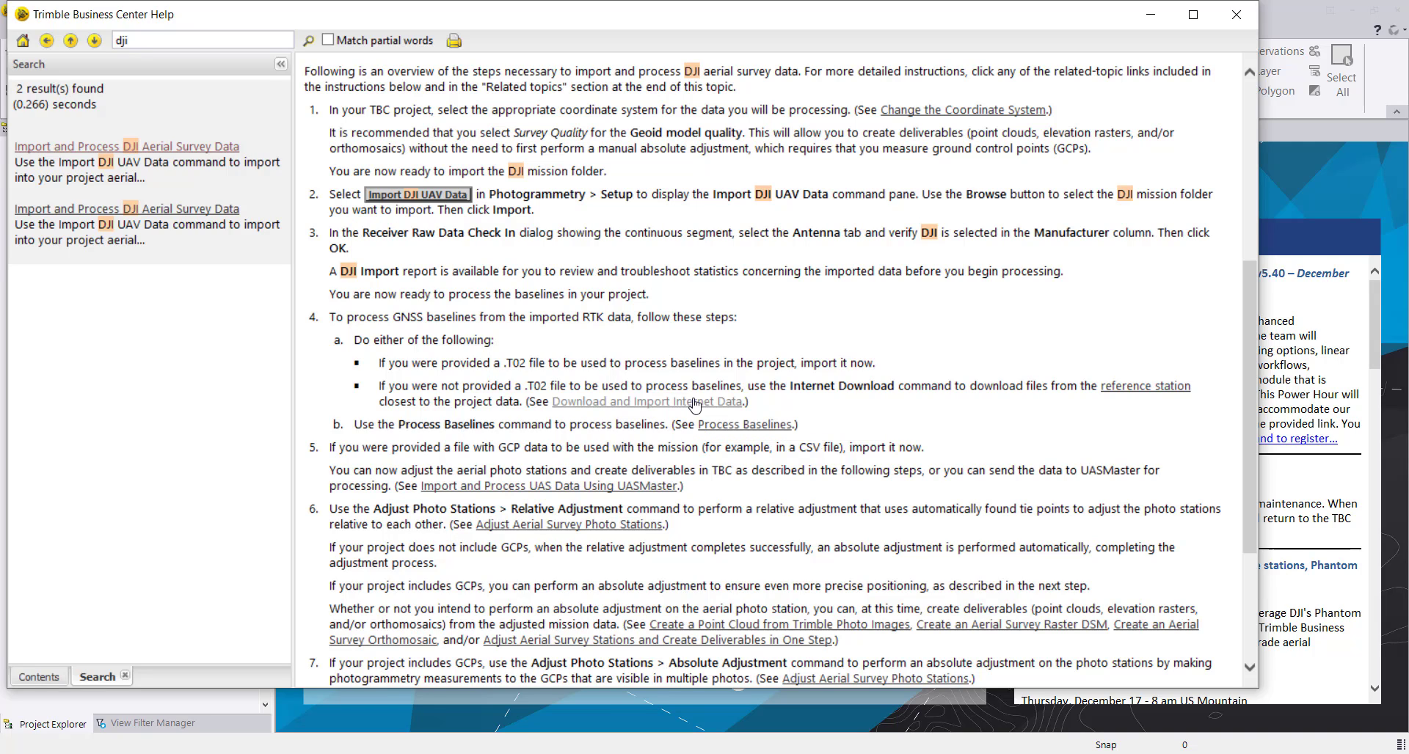
left_click_drag(342, 272, 440, 272)
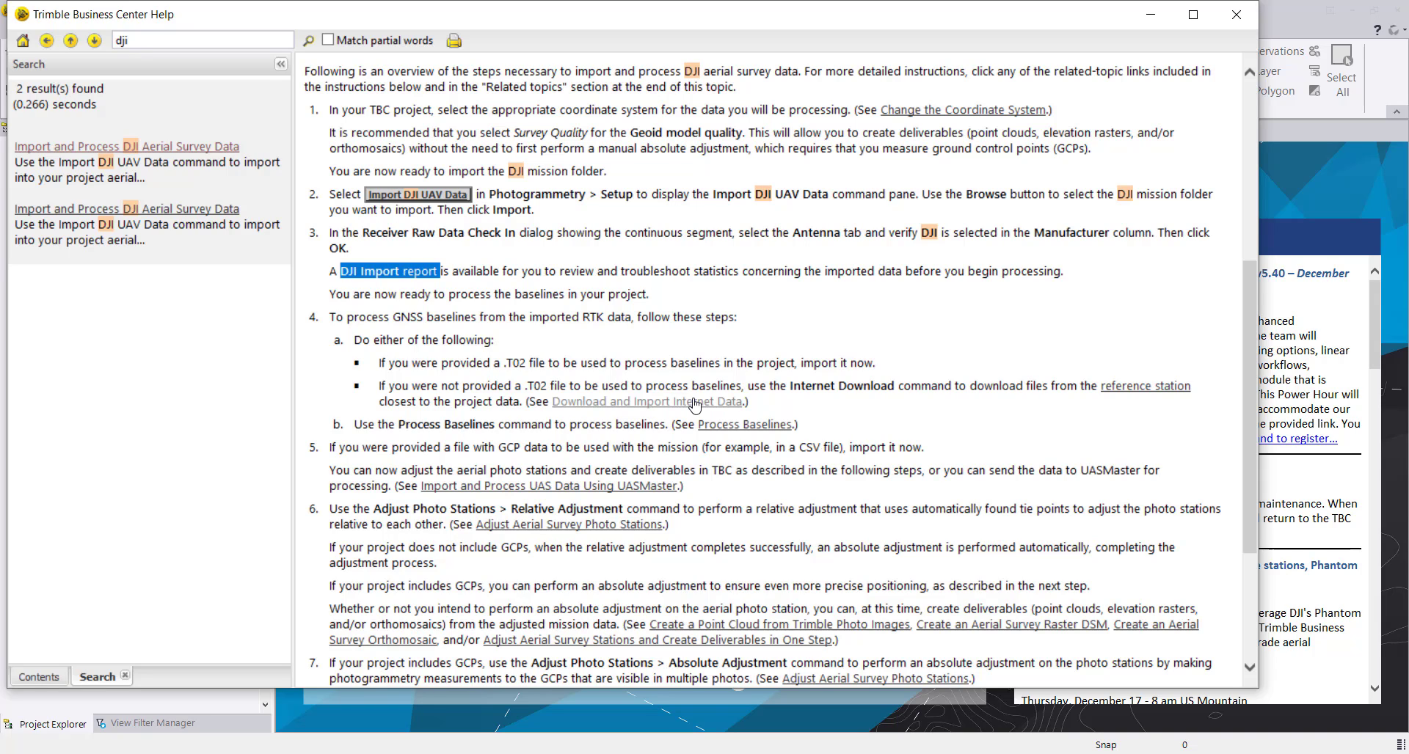
left_click(695, 403)
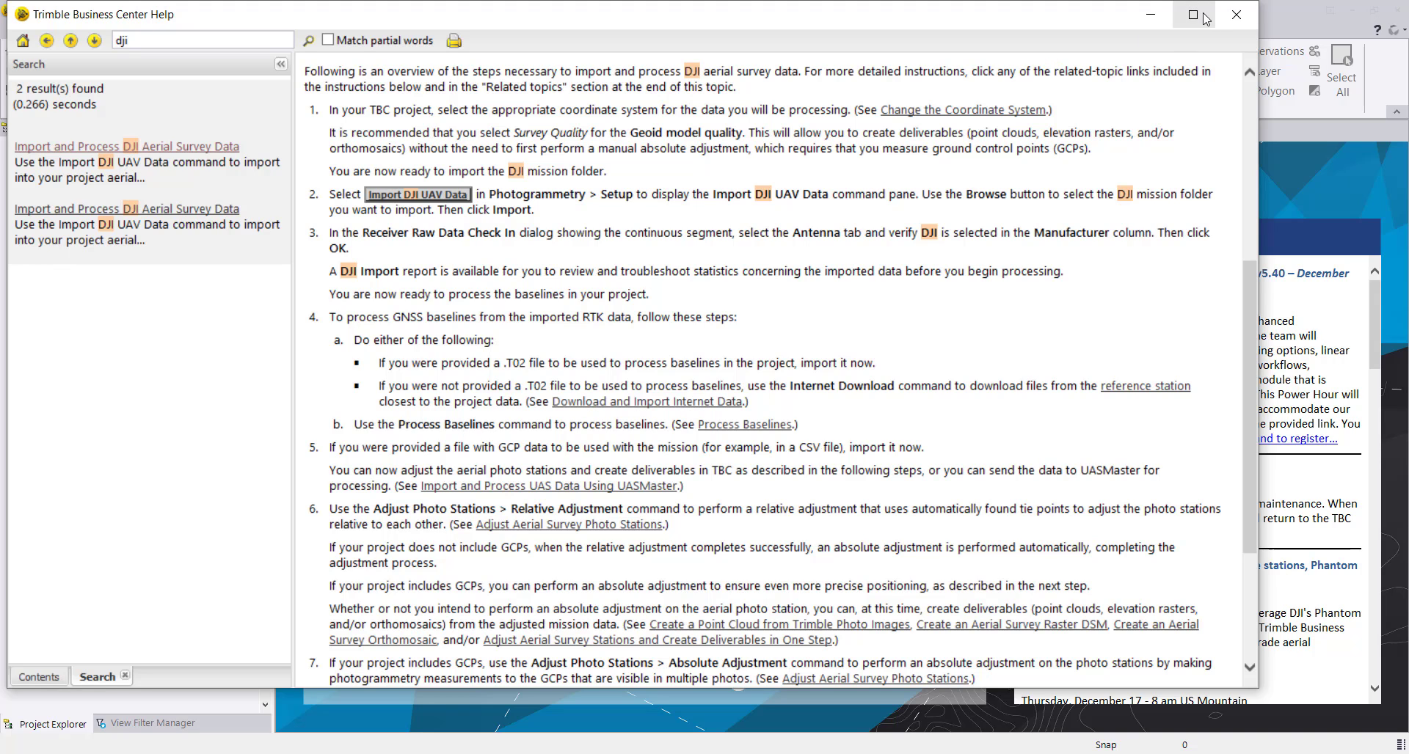
left_click(1233, 20)
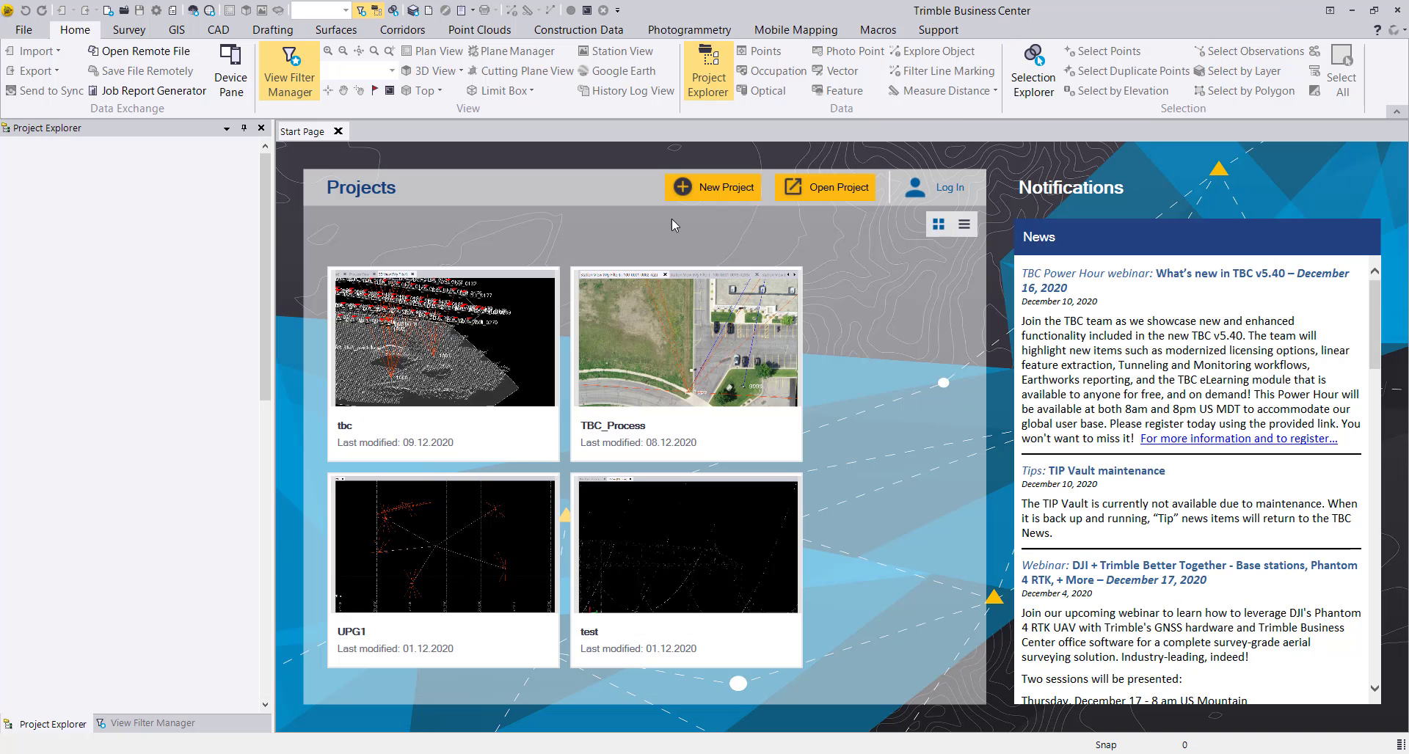
Create a new project using the recently used United States/State Plane 1983 coordinate system, zone Minnesota Central 2202, with geoid model GEOID18 (Conus).
left_click(697, 191)
left_click(792, 576)
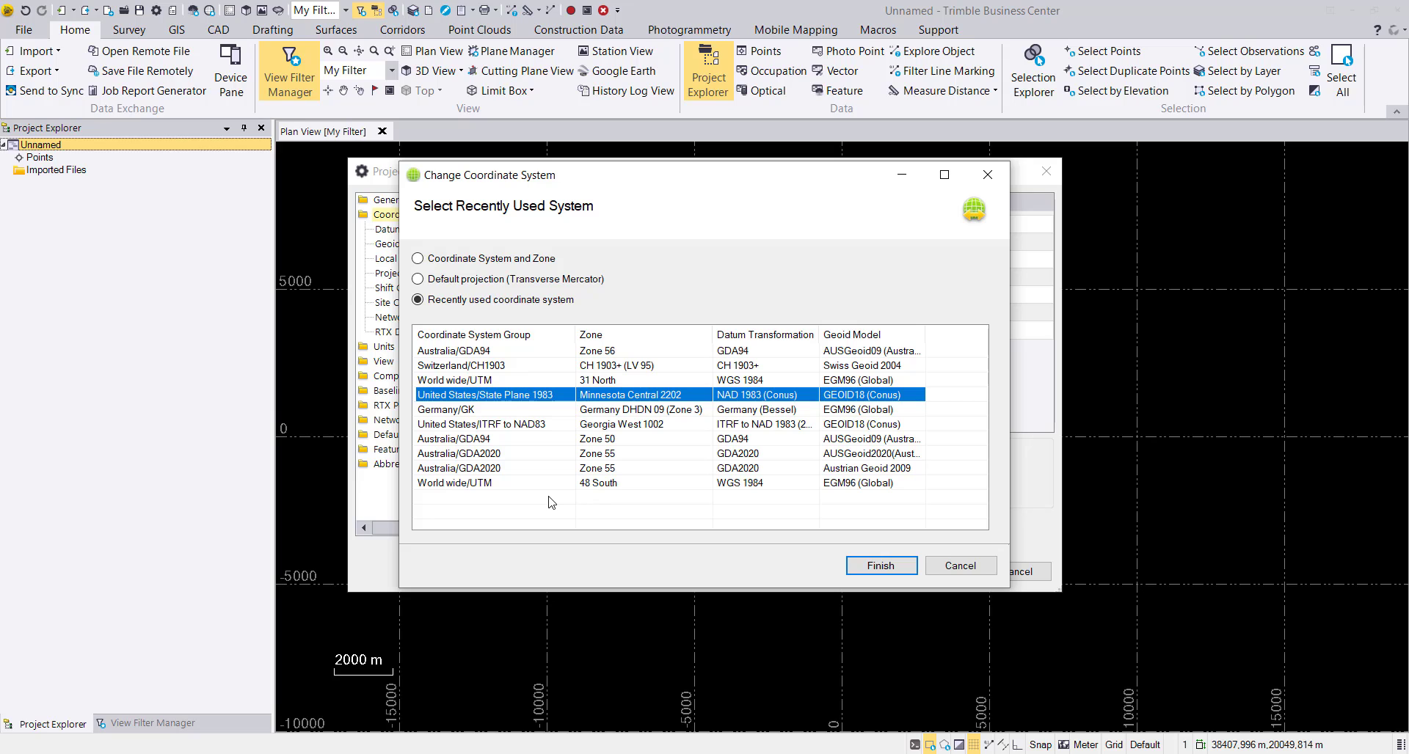
left_click(868, 567)
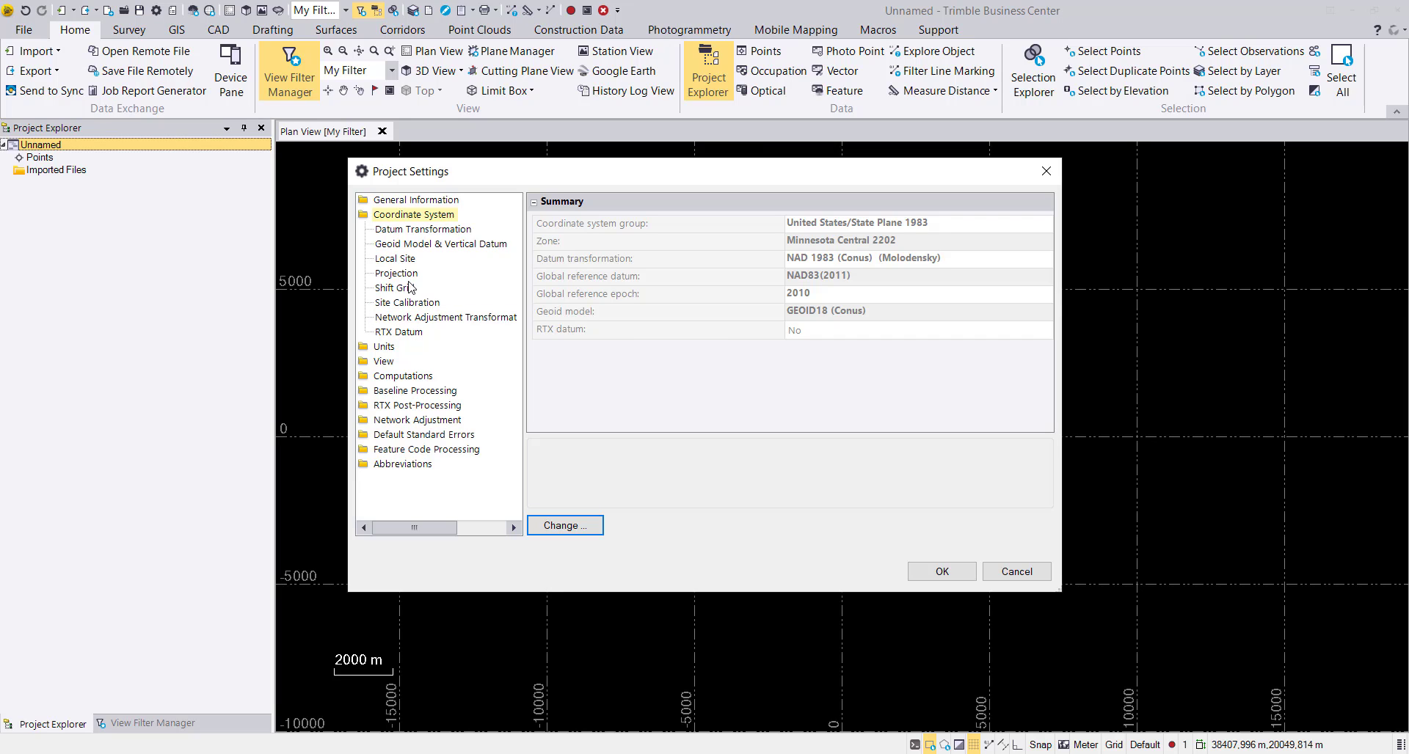
Keep the geoid model quality at Survey quality and accept the project settings.
left_click(420, 250)
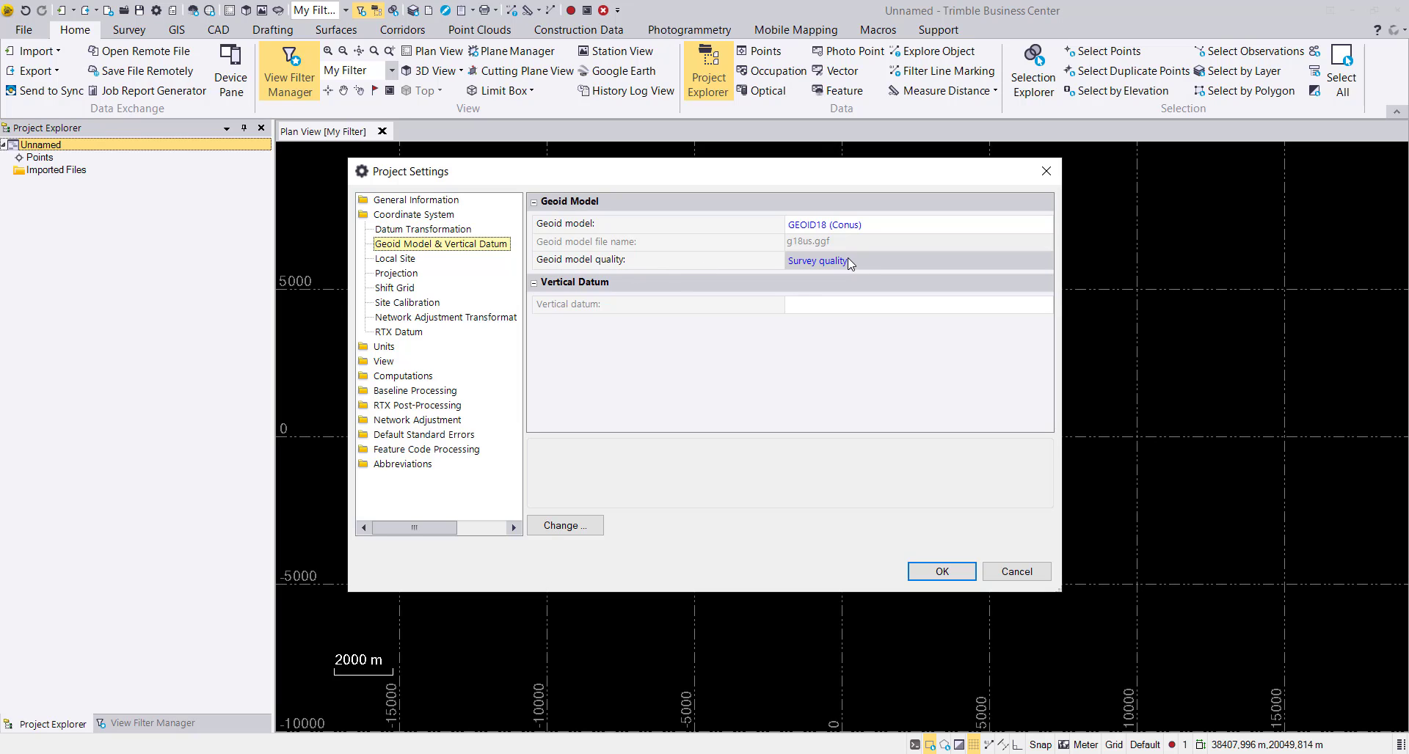
left_click(998, 262)
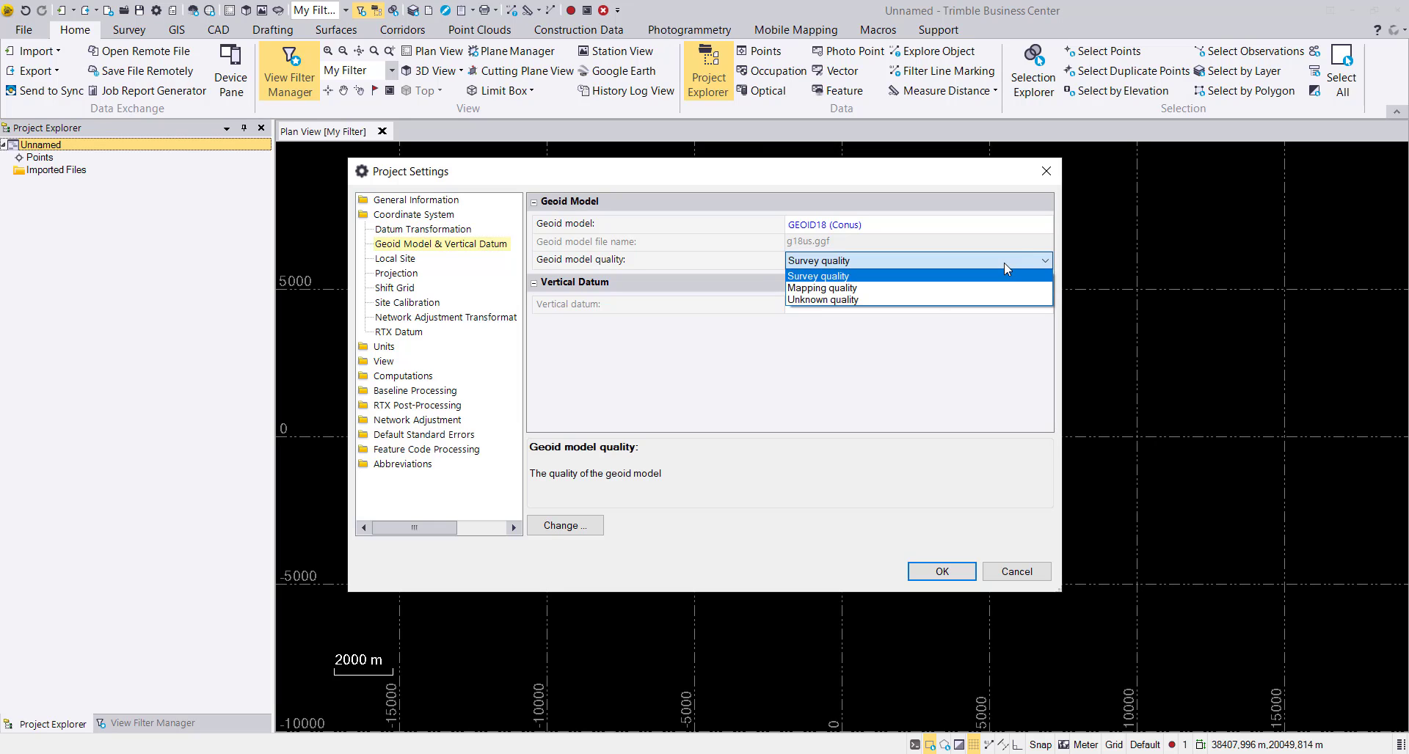
left_click(915, 262)
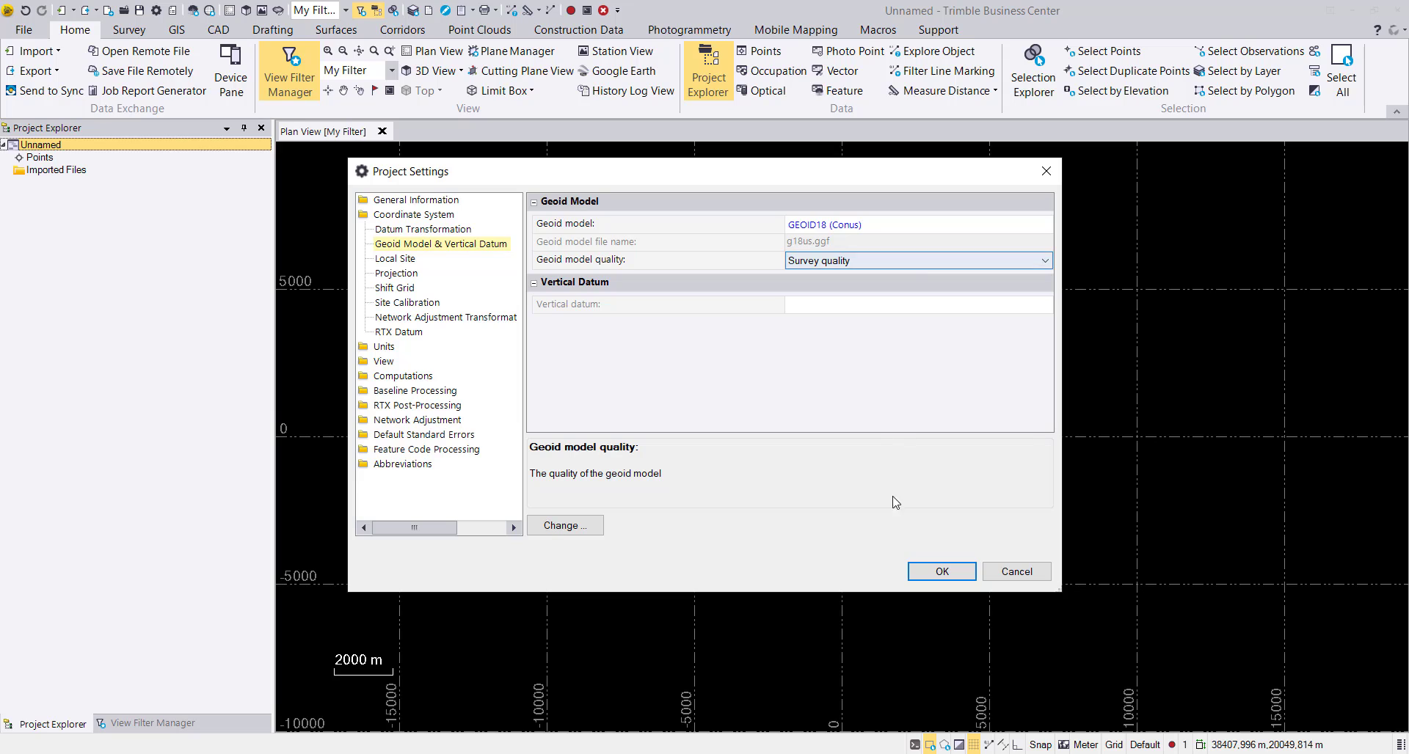
left_click(929, 573)
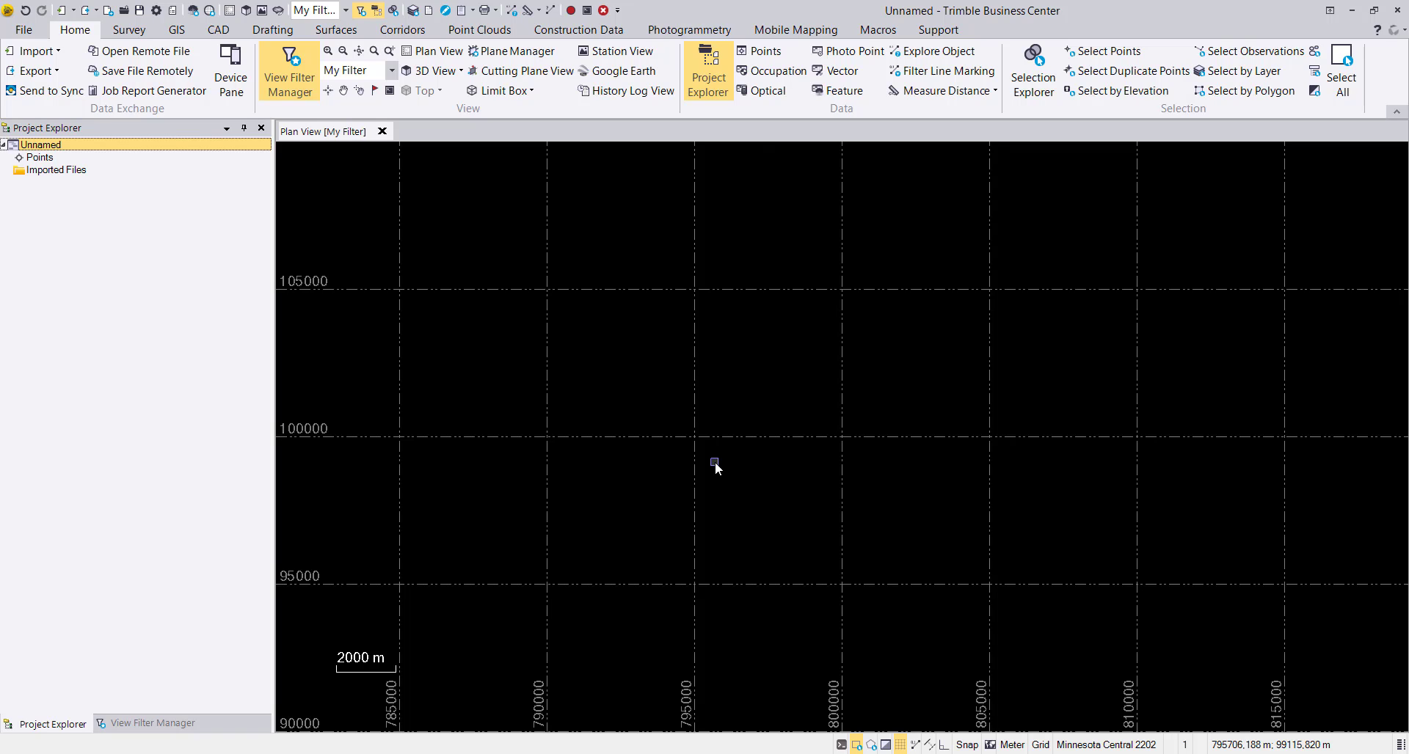
key("space")
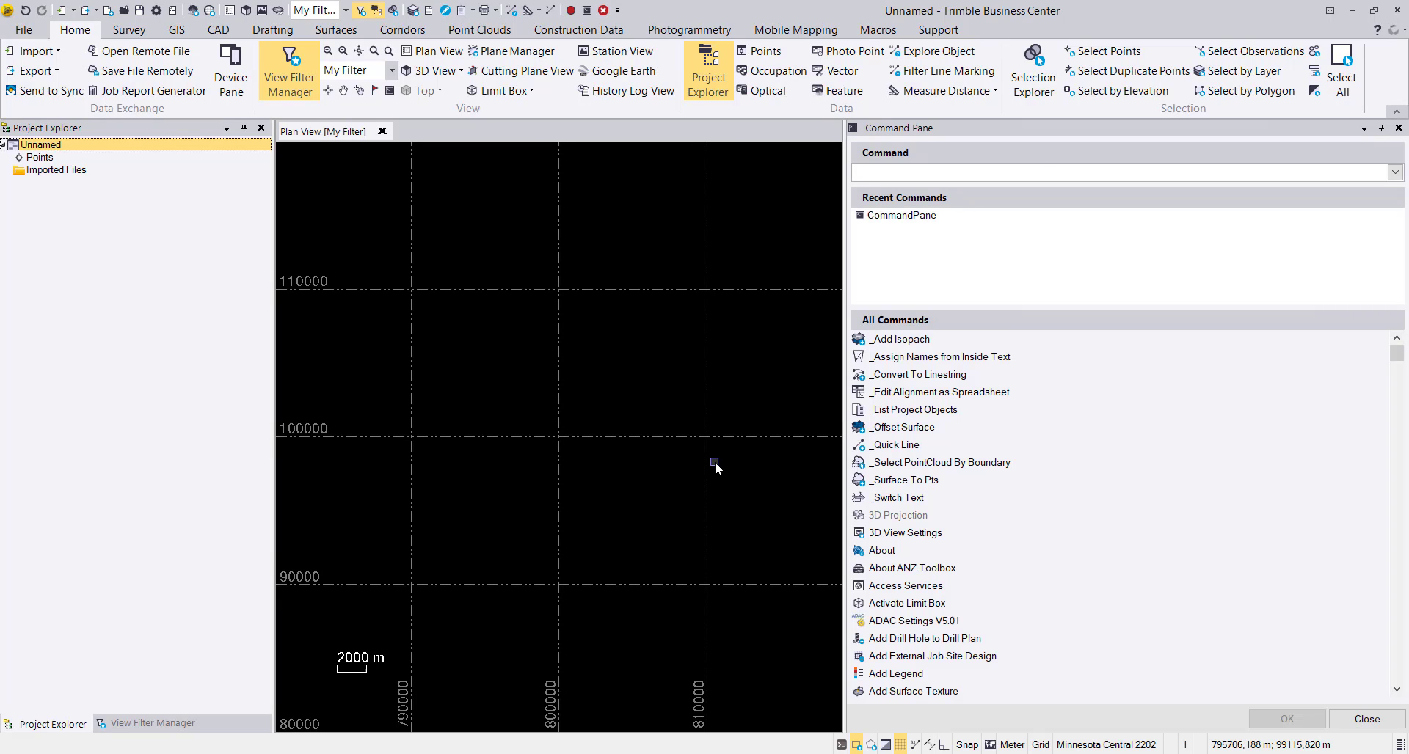
type("import")
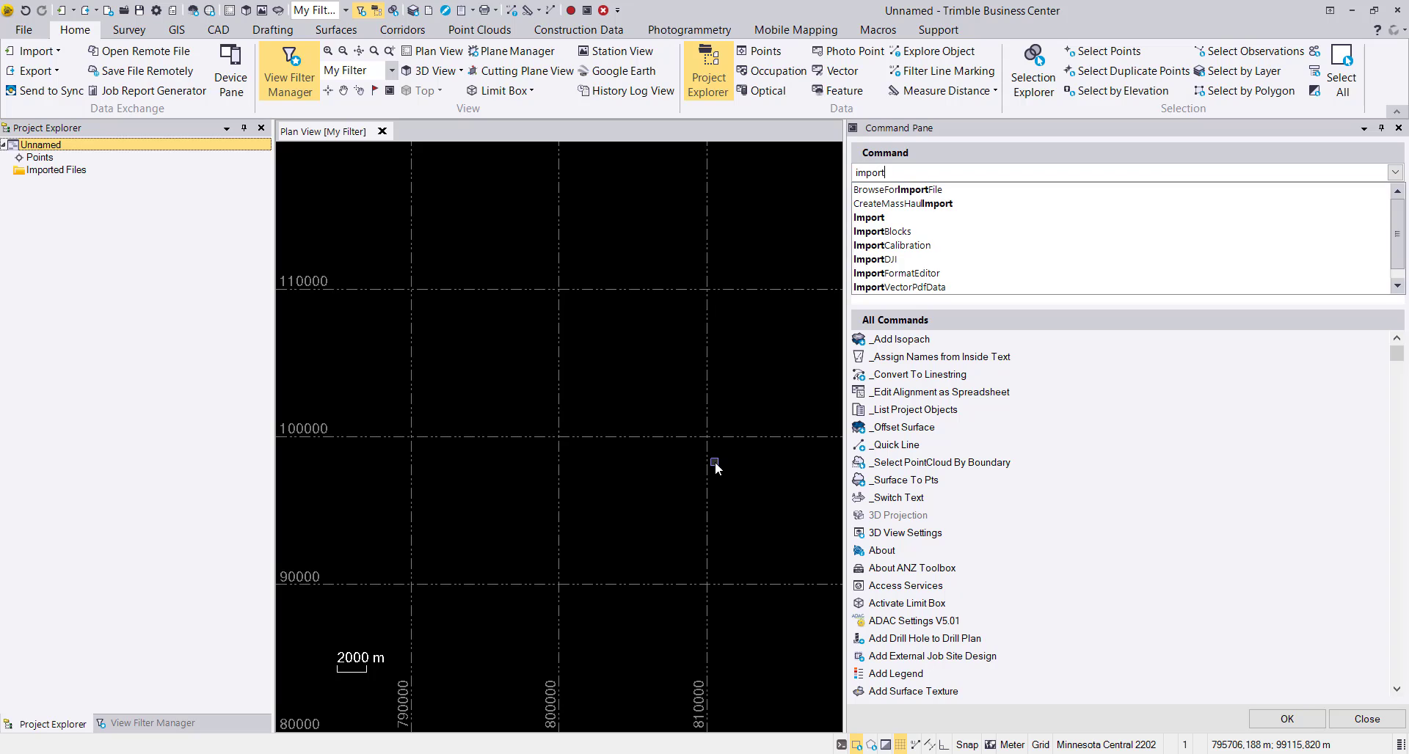
type("dj")
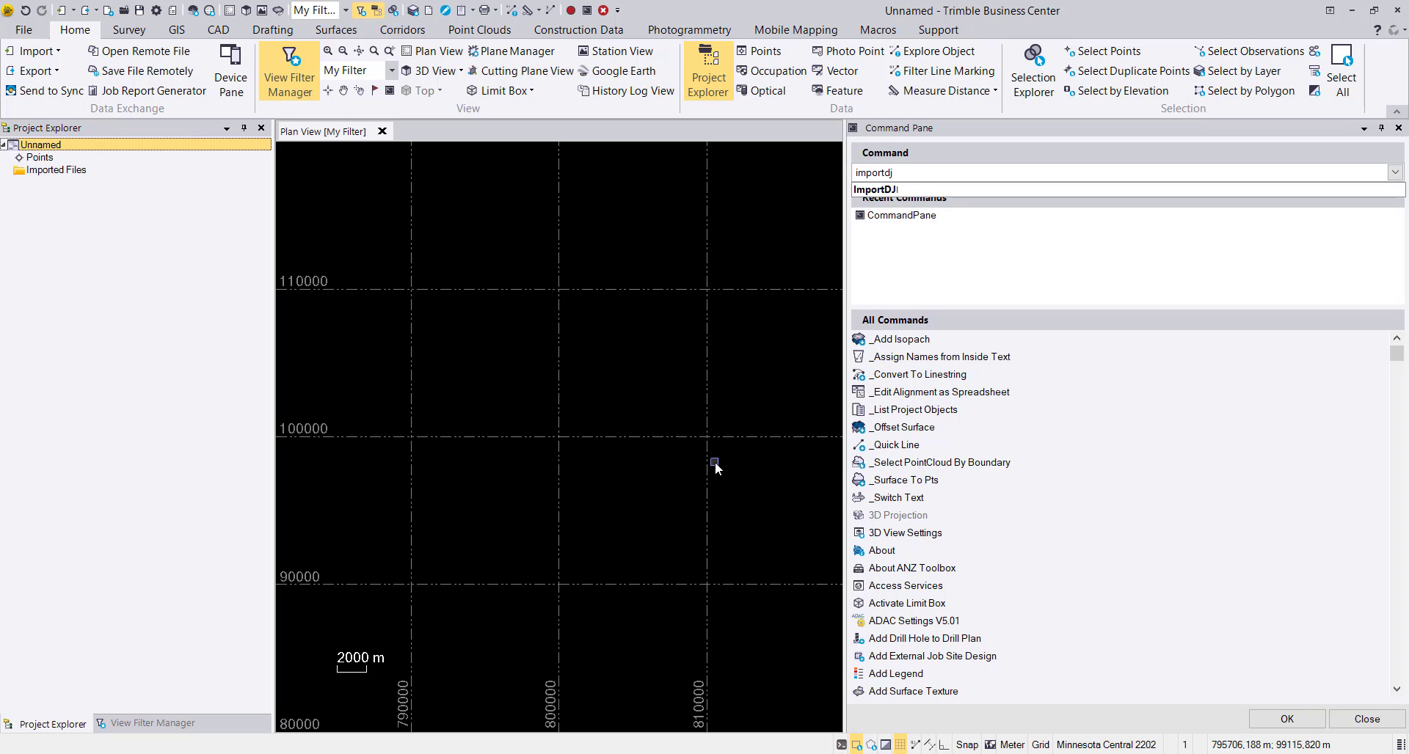
type("i")
key("BackSpace")
left_click(873, 190)
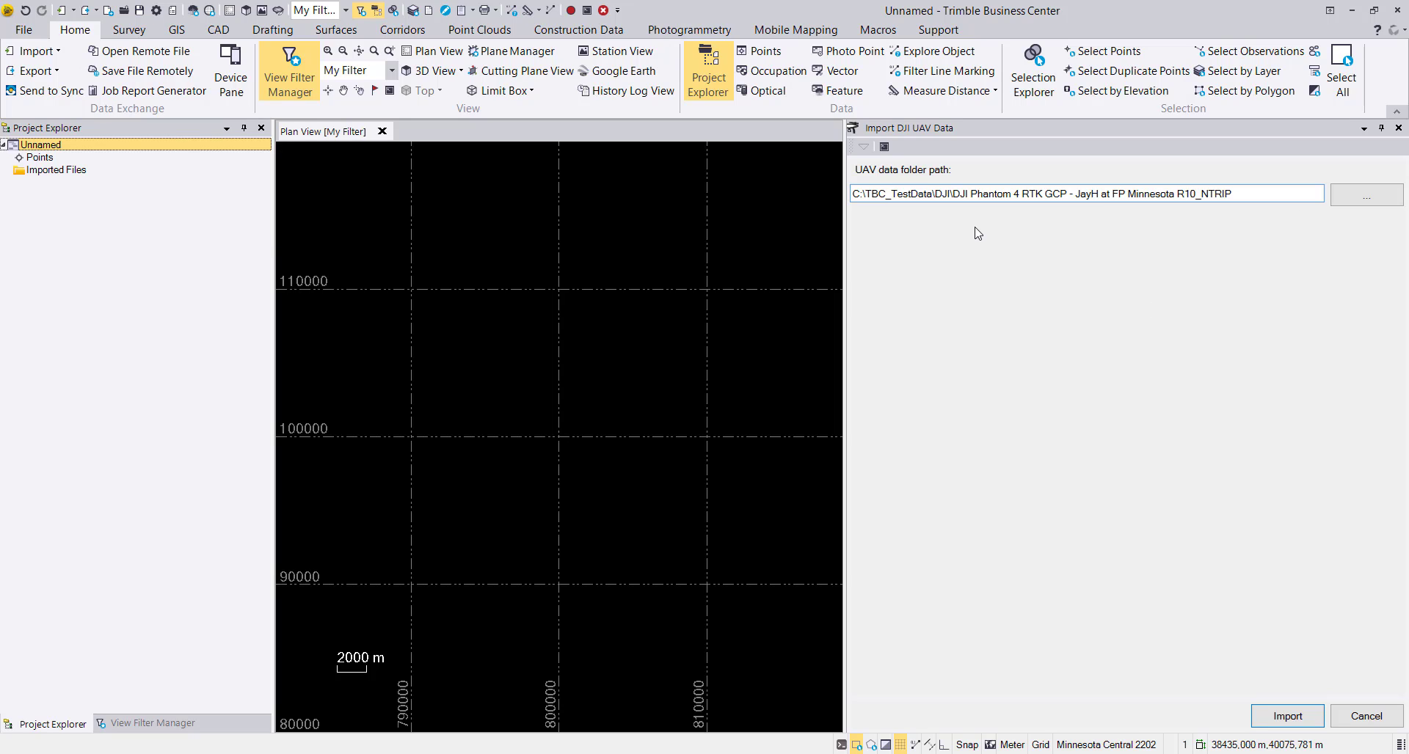
left_click(1398, 127)
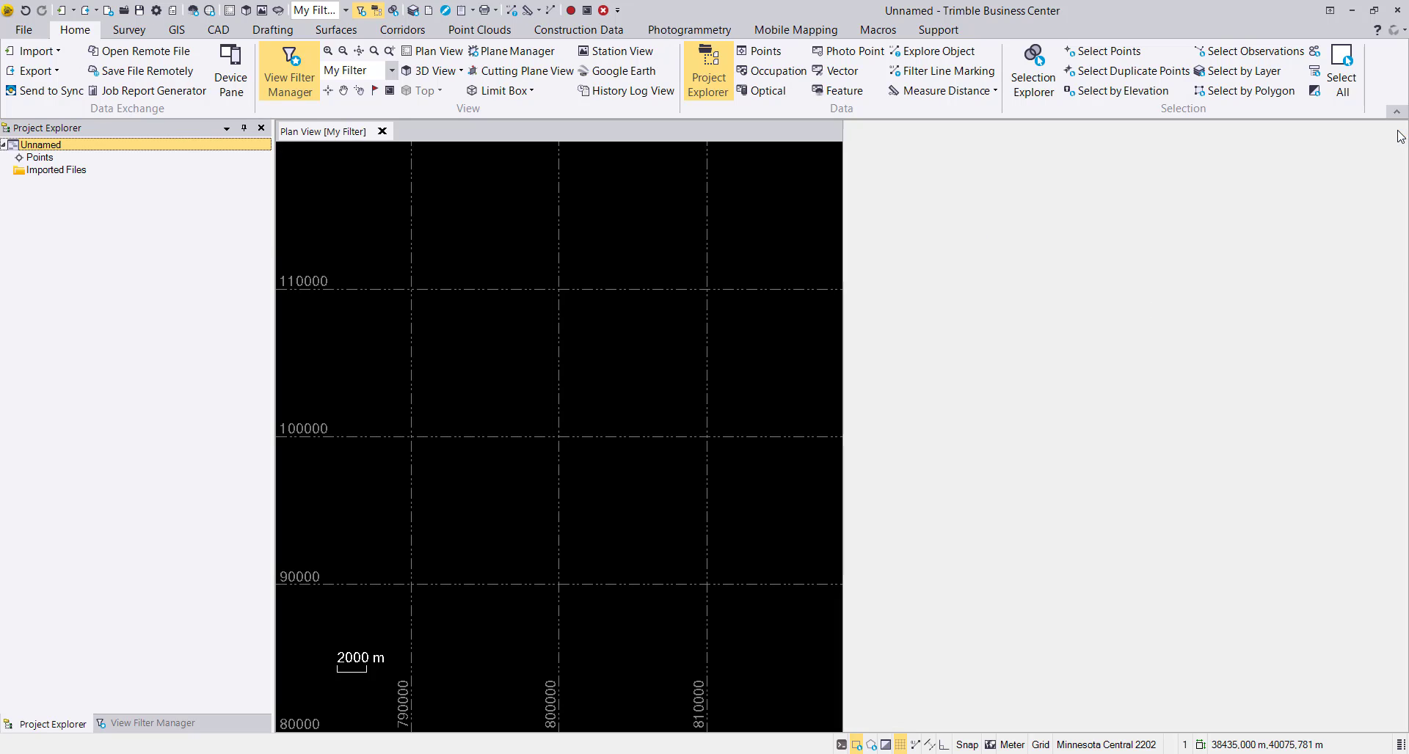
Start Import DJI UAV Data and choose the data folder DJI Phatom 4 RTK Internet Download - USCountiesMN-Stearns-Minnesota GEOID12B.
left_click(684, 31)
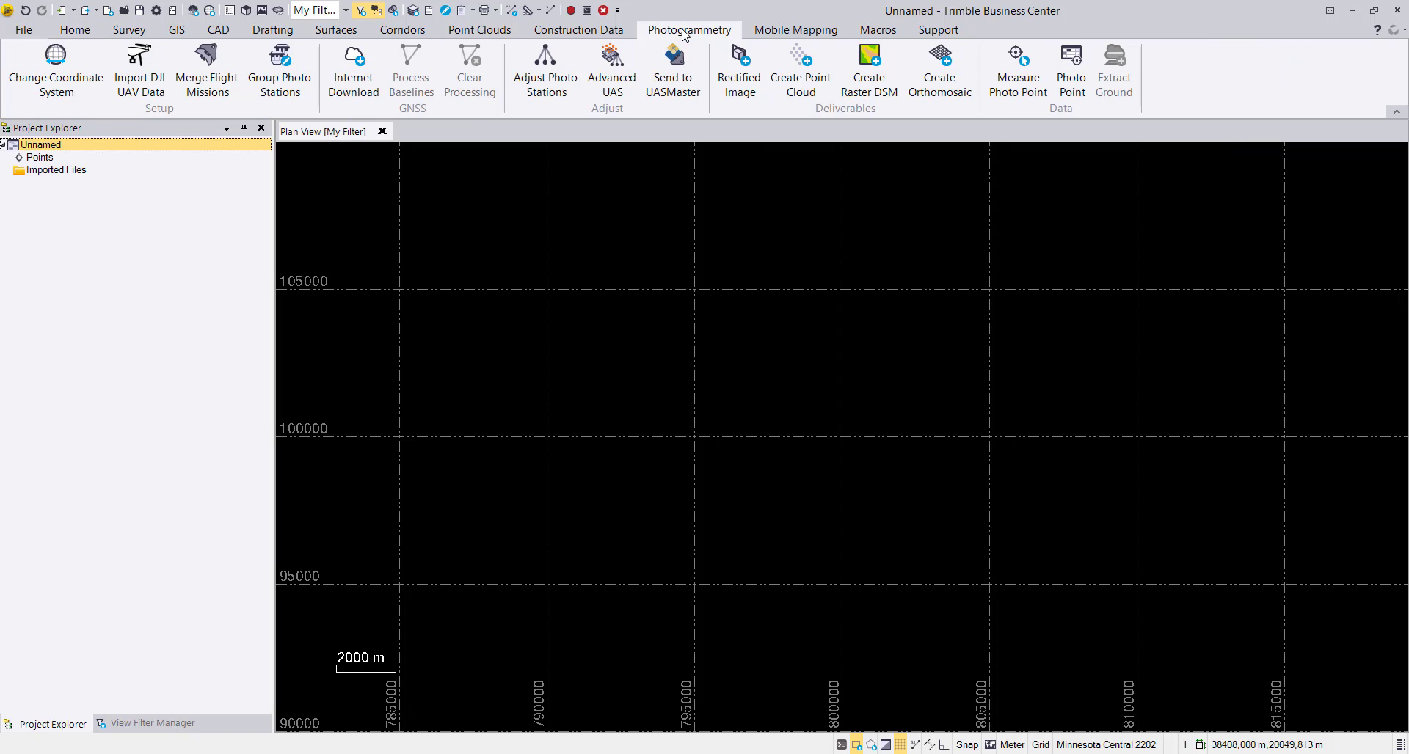
left_click(157, 89)
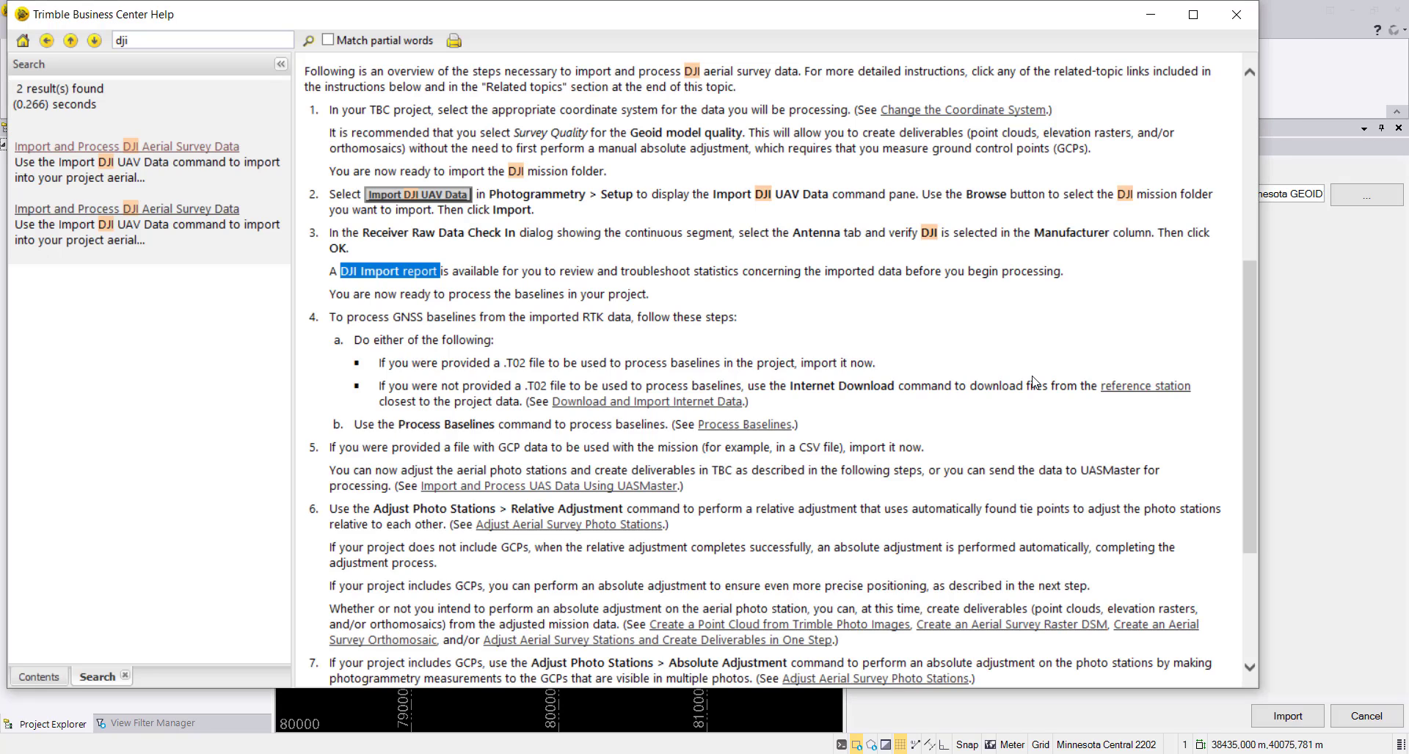
Review the required DJI mission files in the help topic and examine the files in the DJI Phantom 4 RTK GCP folder.
scroll(660, 389, "up", 5)
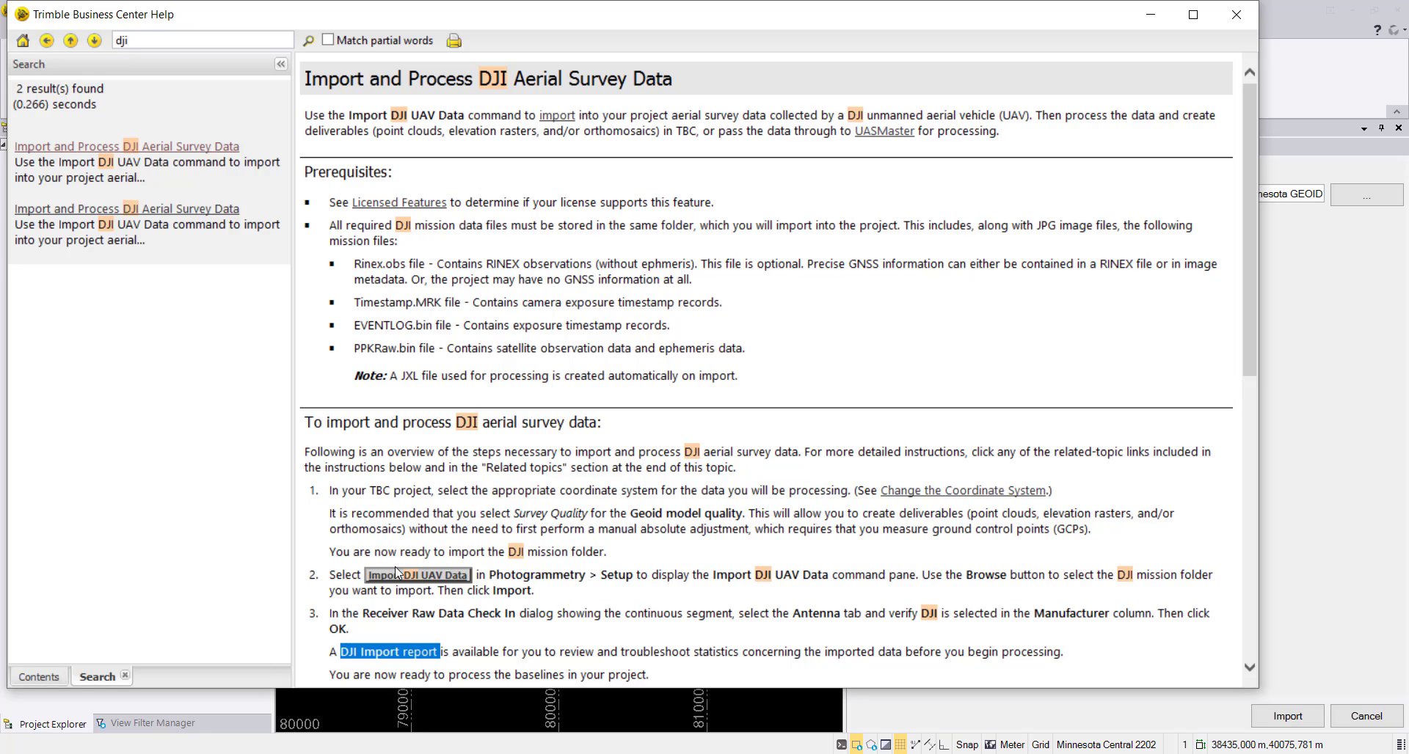
left_click(395, 753)
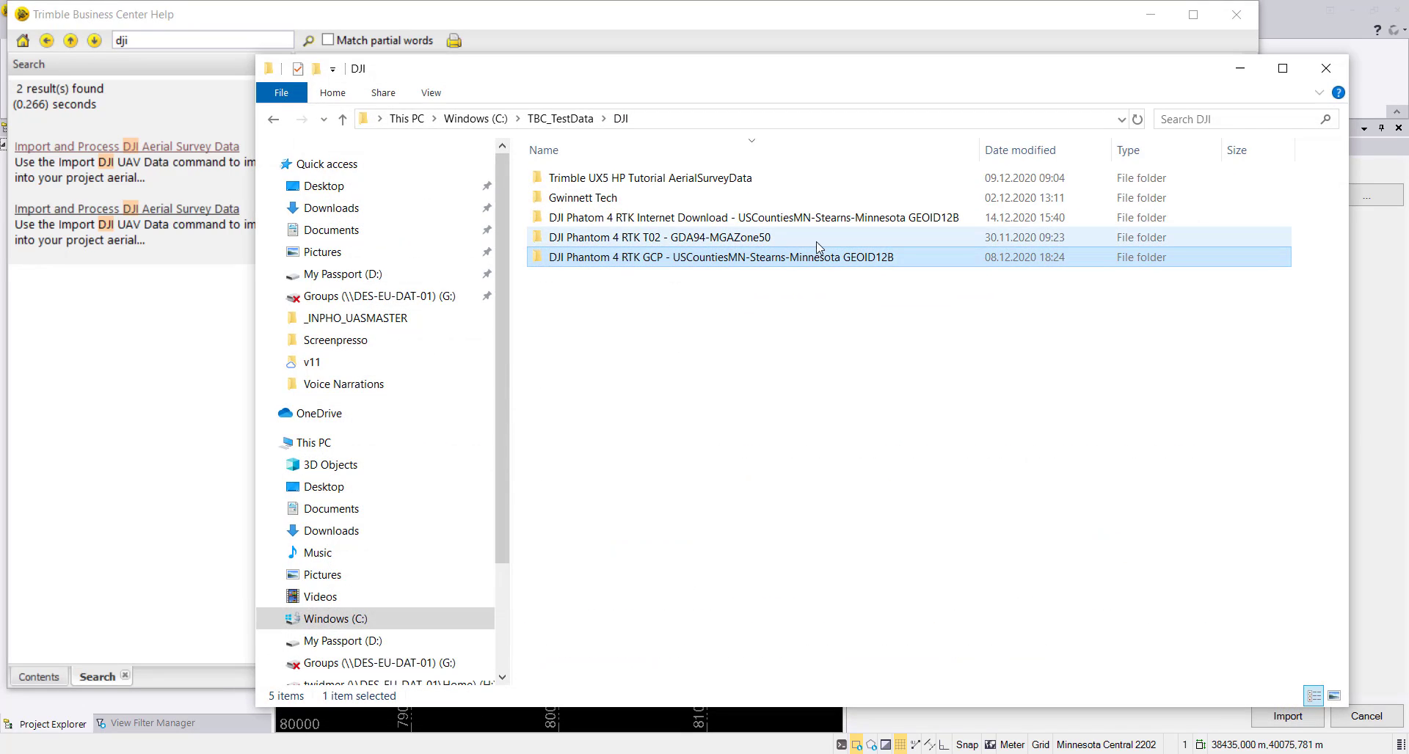
double_click(746, 258)
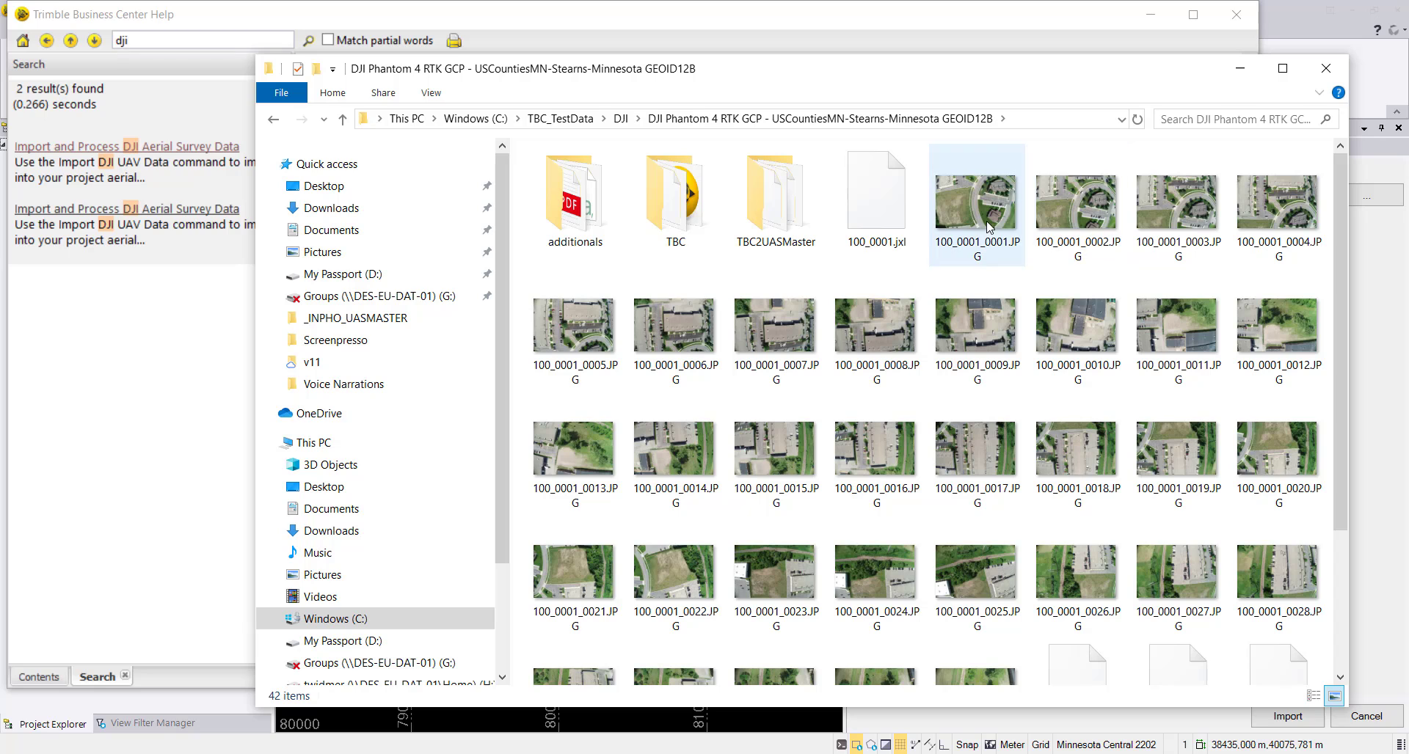
scroll(833, 554, "down", 3)
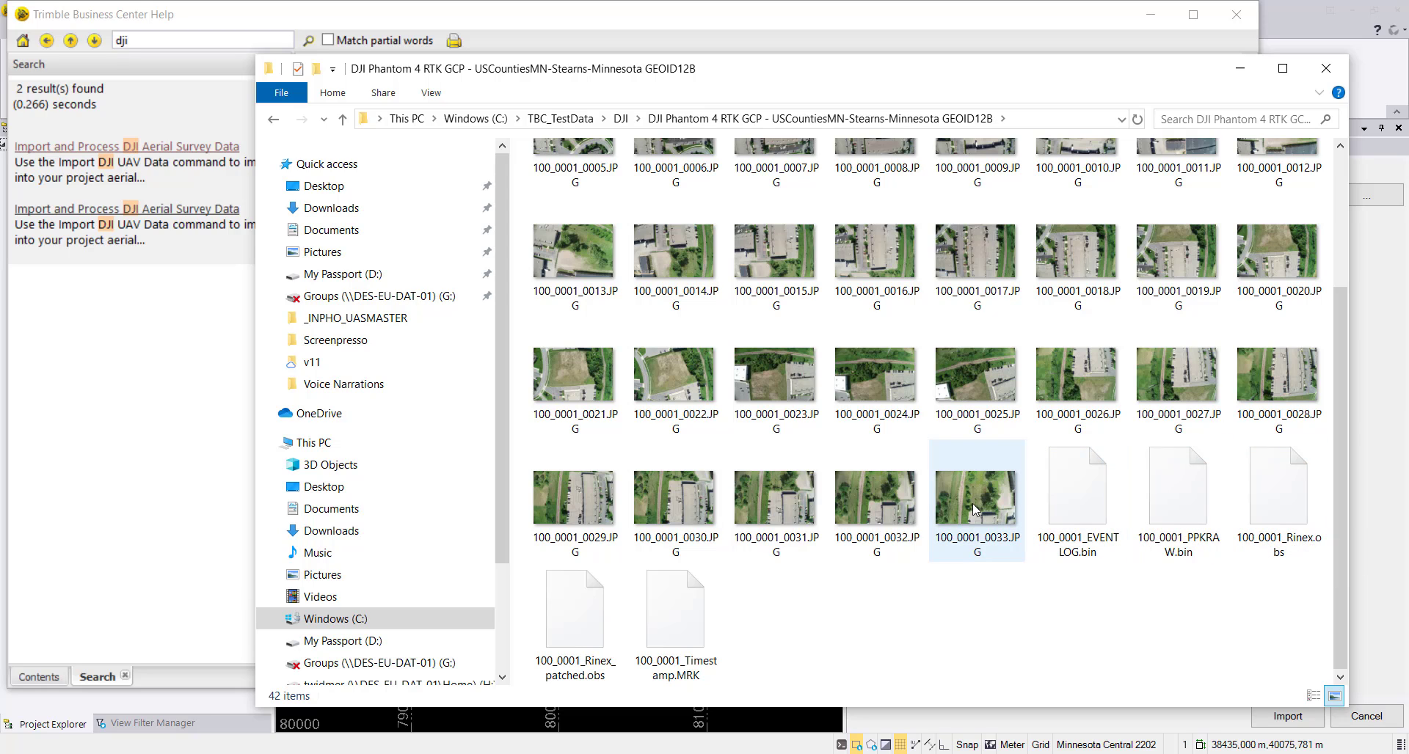
mouse_move(971, 504)
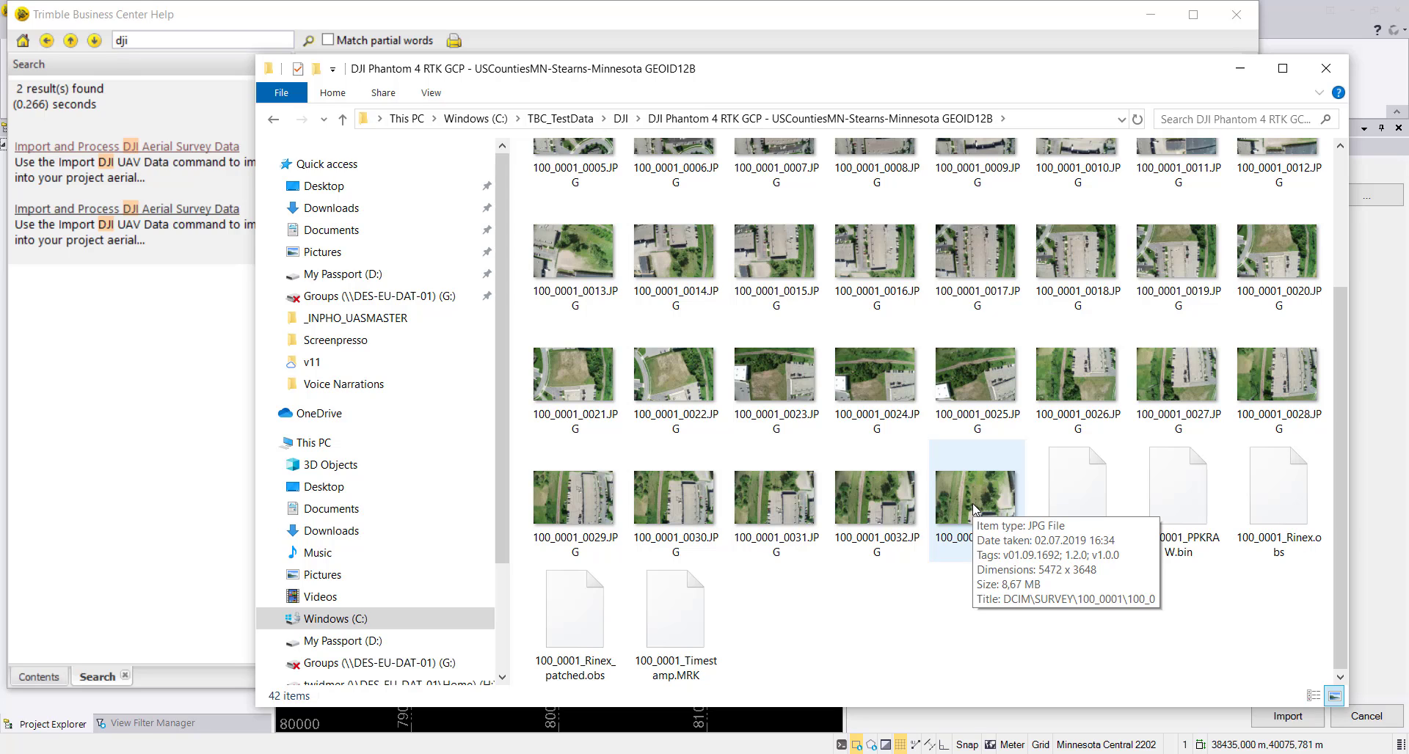
left_click(1240, 69)
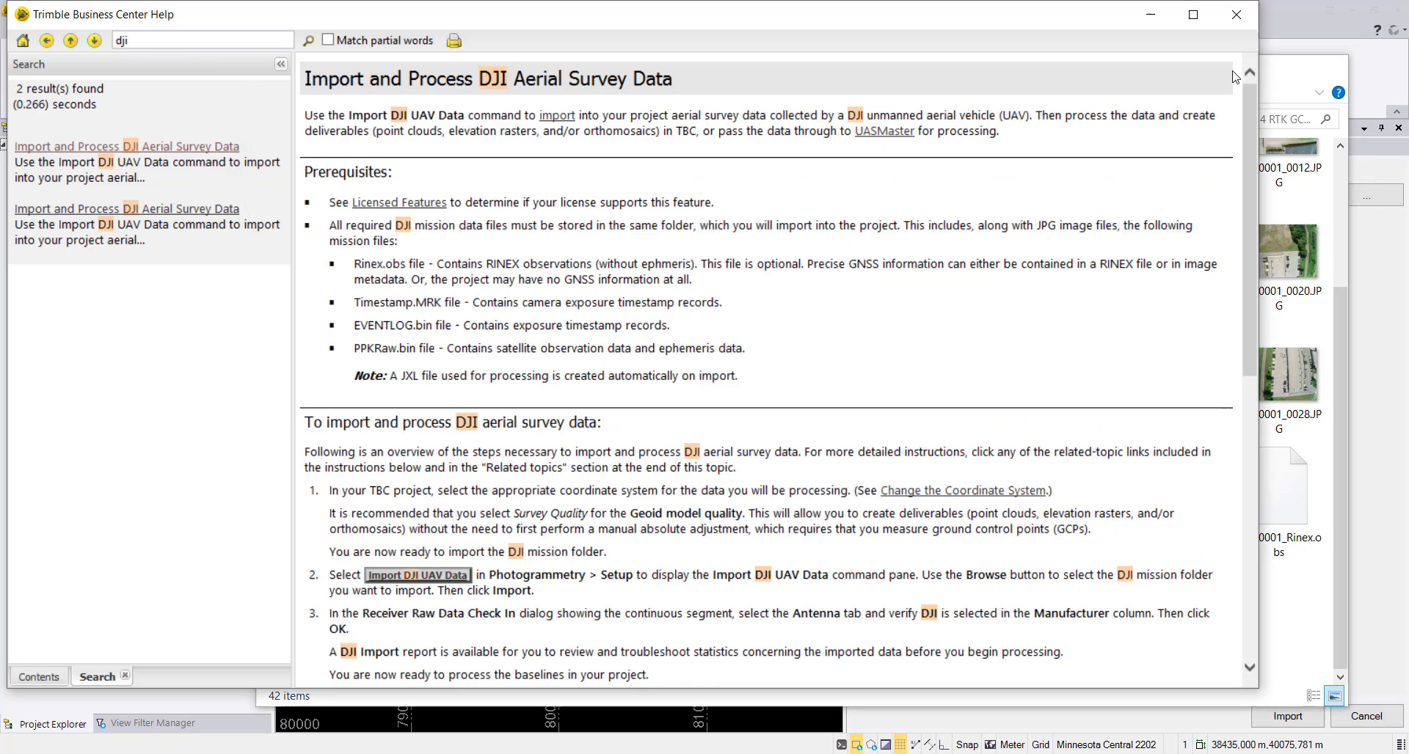
left_click(1237, 14)
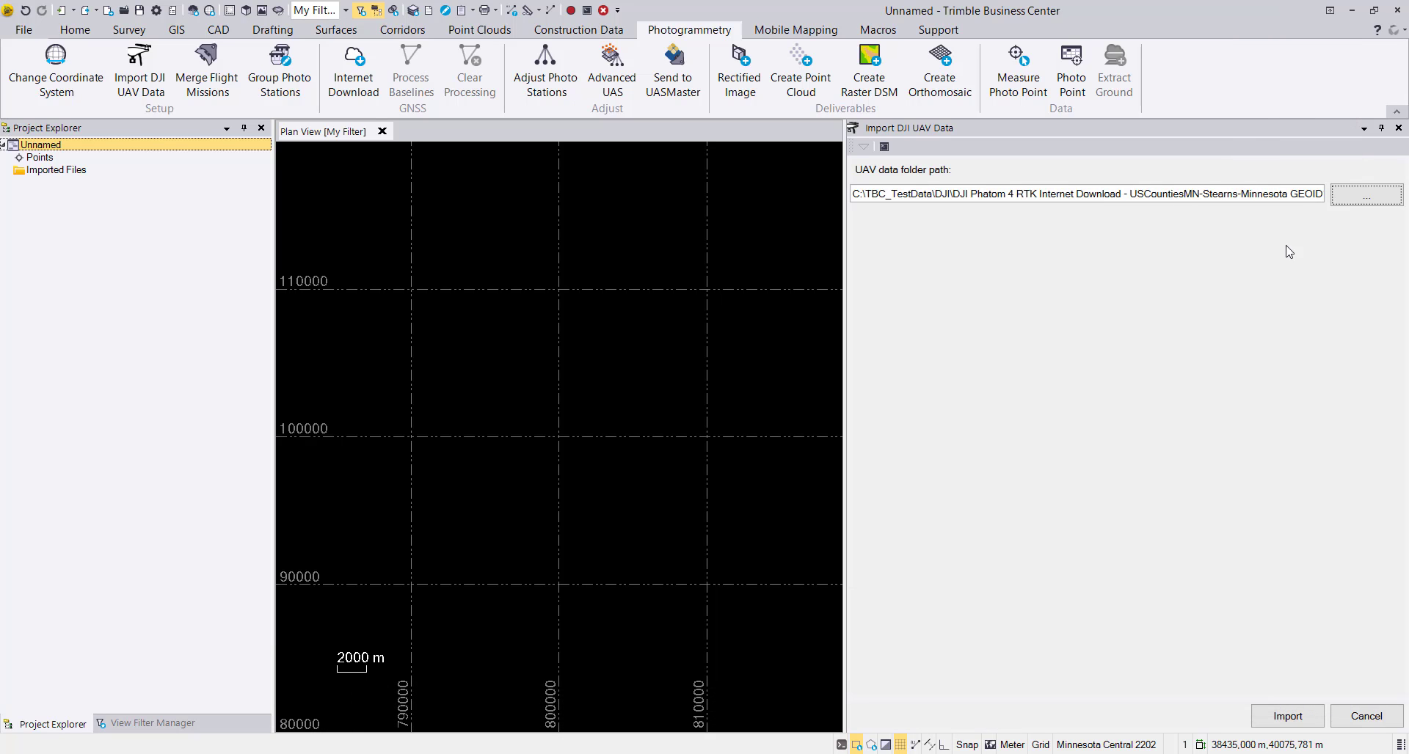
Import the DJI UAV data, check the raw data's antenna and receiver details, and accept the receiver check-in.
left_click(1283, 709)
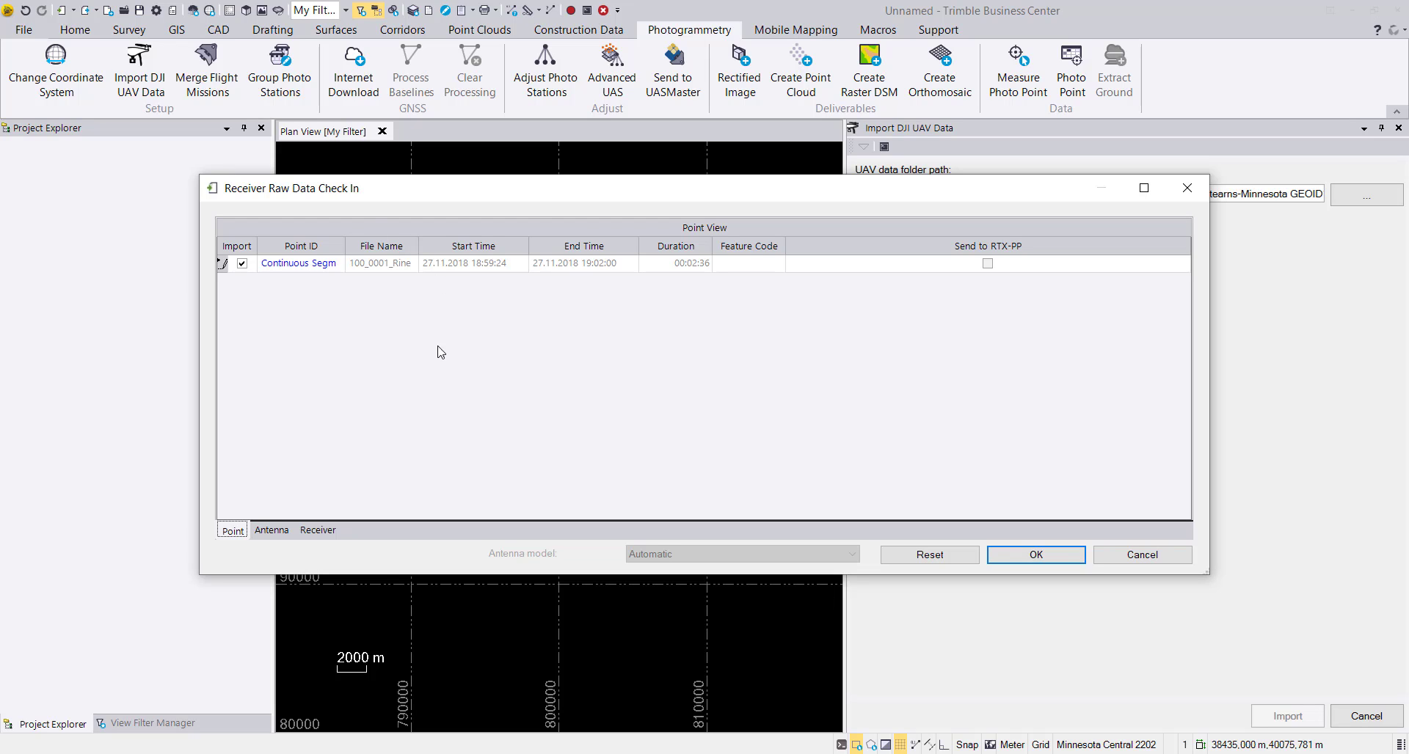
left_click(273, 530)
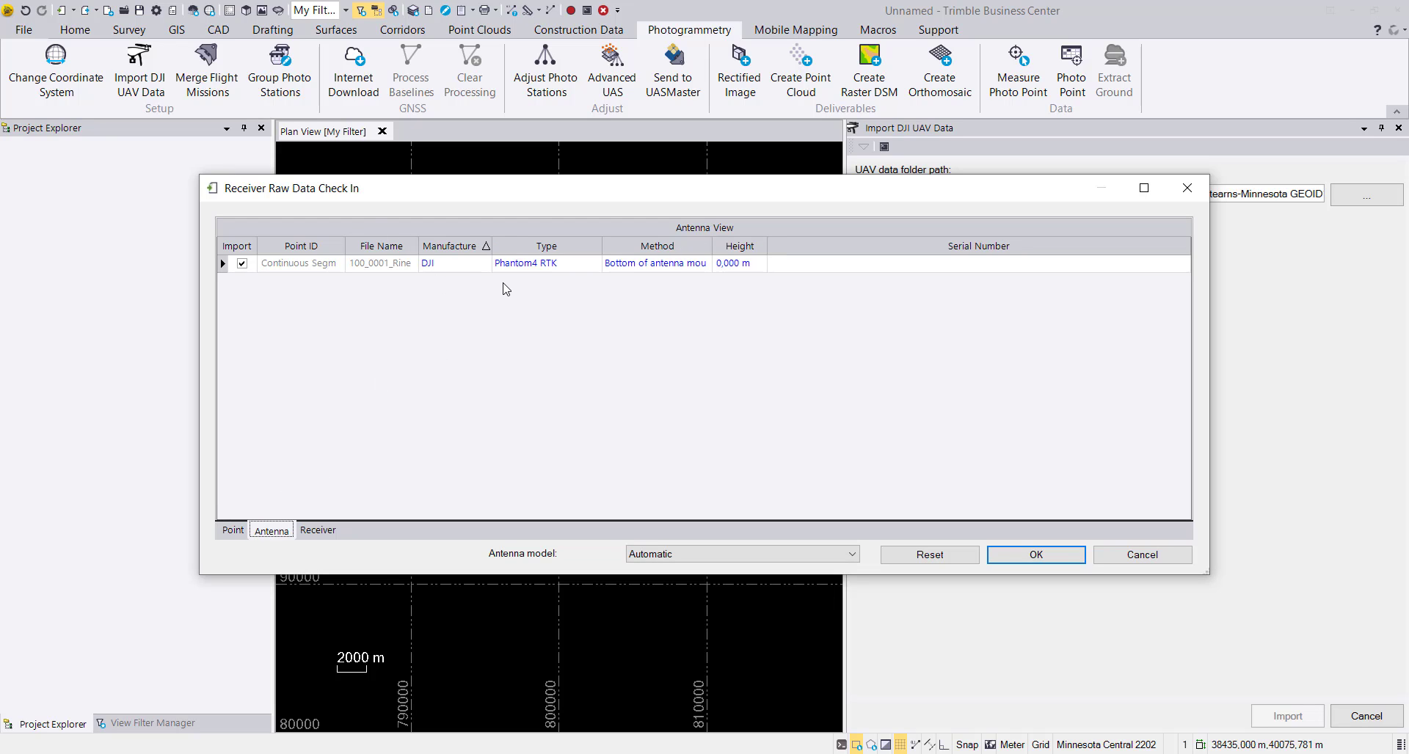
left_click(446, 266)
left_click(318, 530)
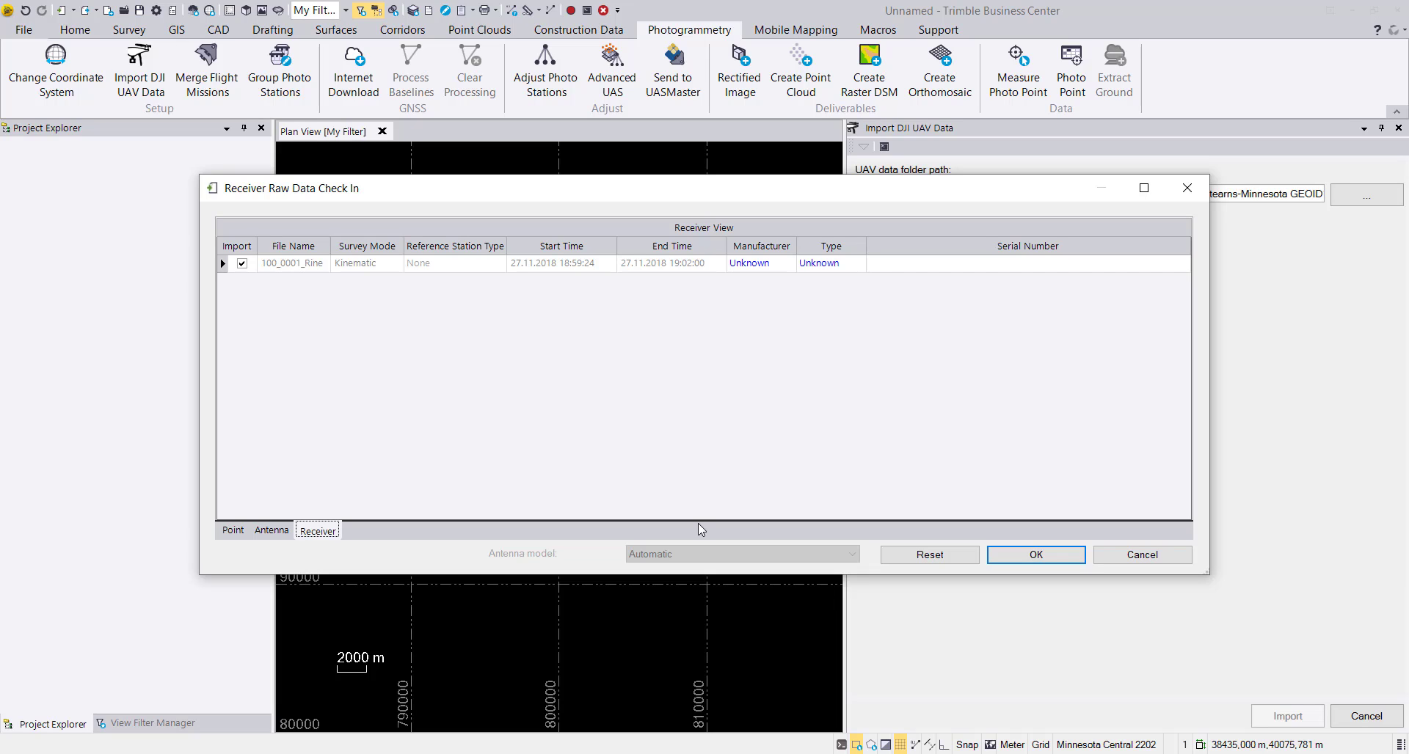
left_click(286, 529)
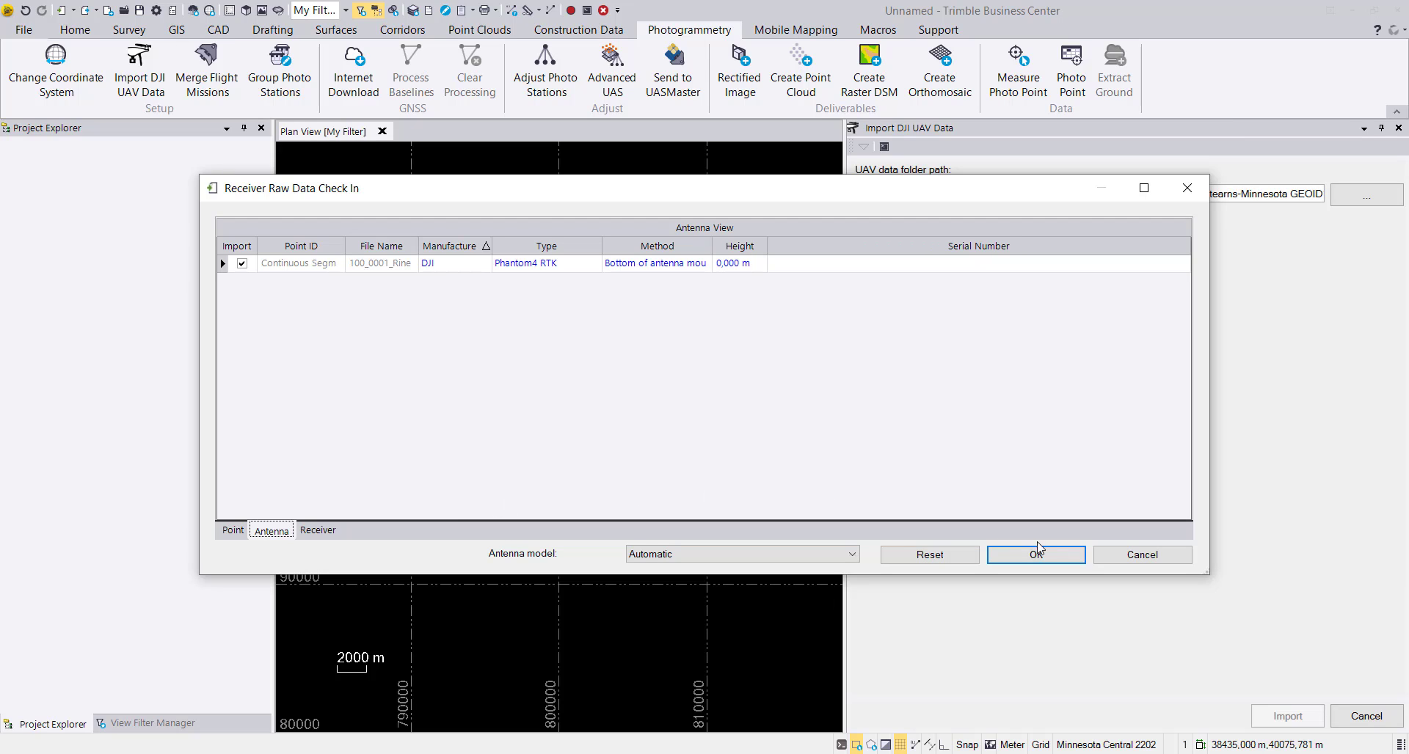
left_click(1049, 558)
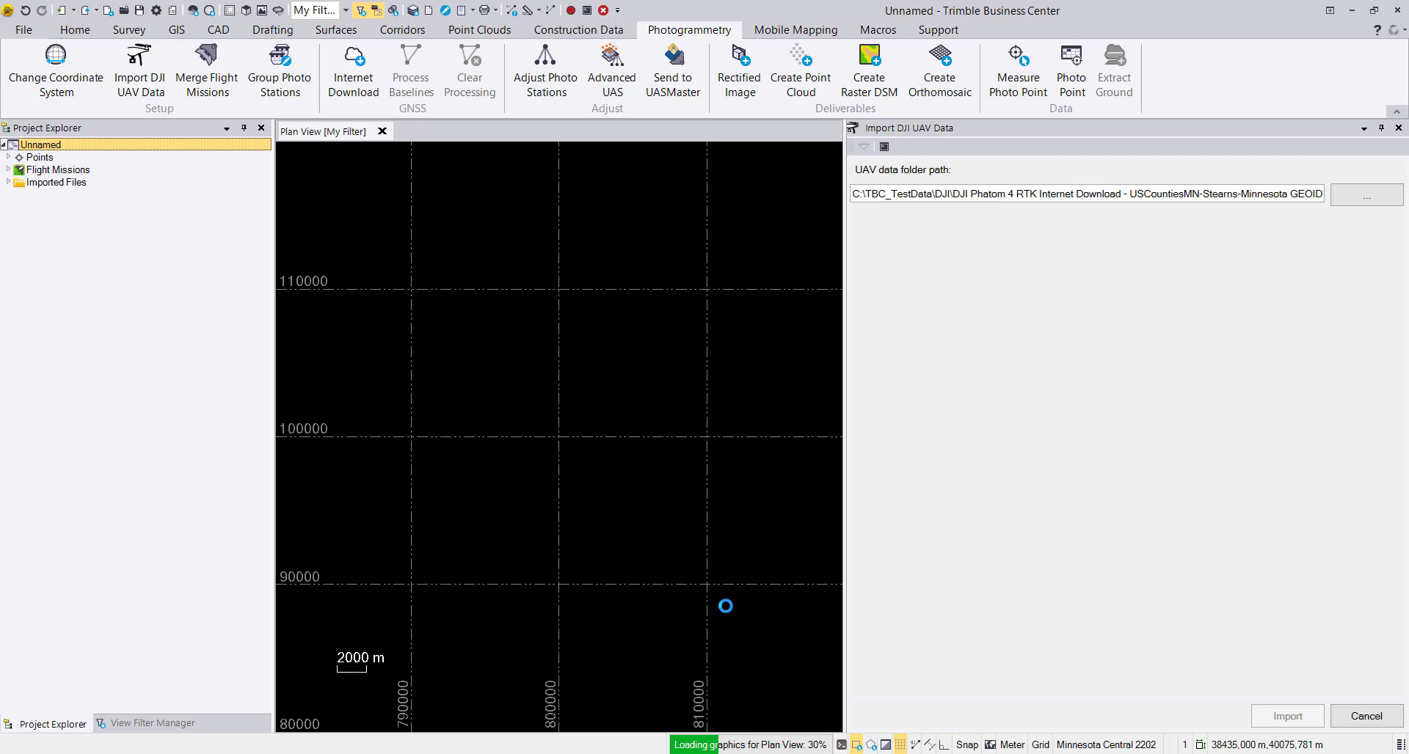
Review the import summary's RTK statistics, camera properties and file messages, and list the project's imported files.
left_click(698, 412)
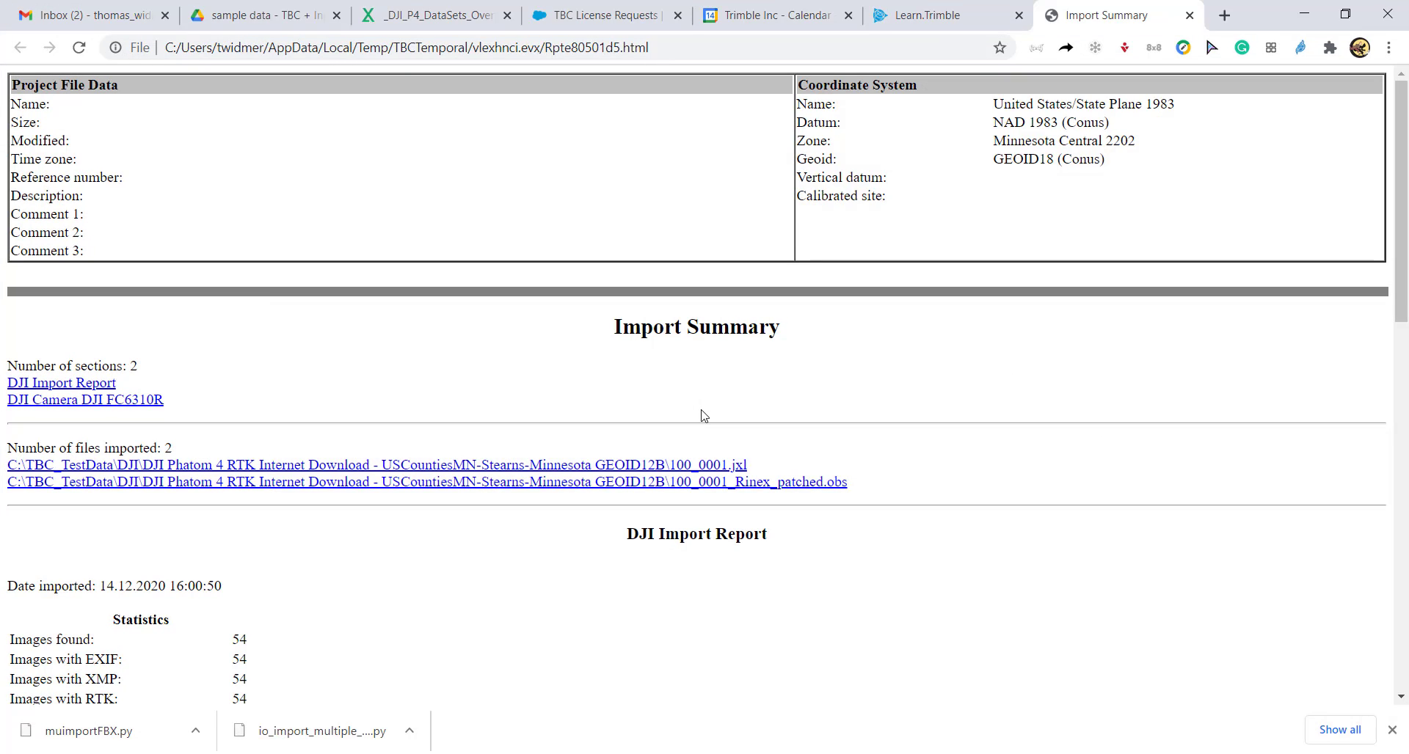
scroll(246, 604, "down", 3)
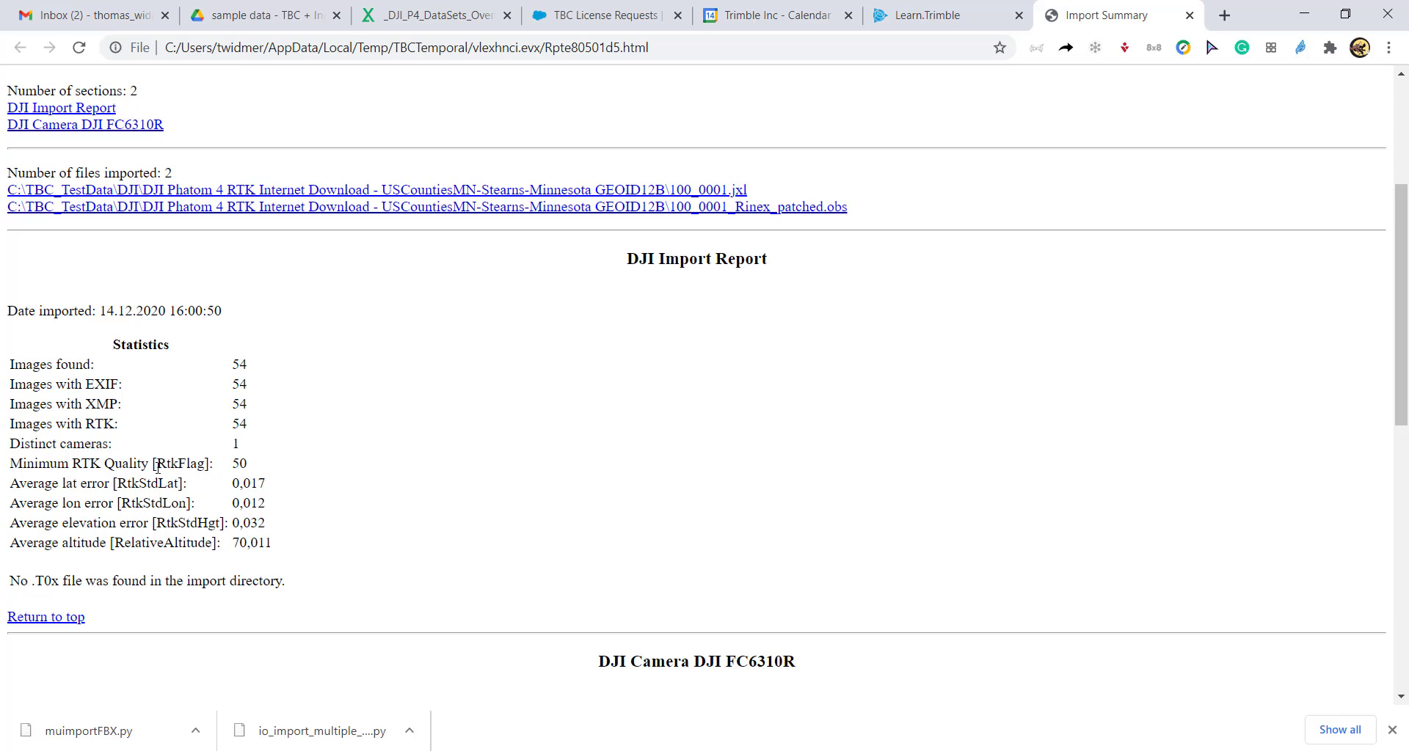
double_click(243, 463)
scroll(383, 501, "down", 5)
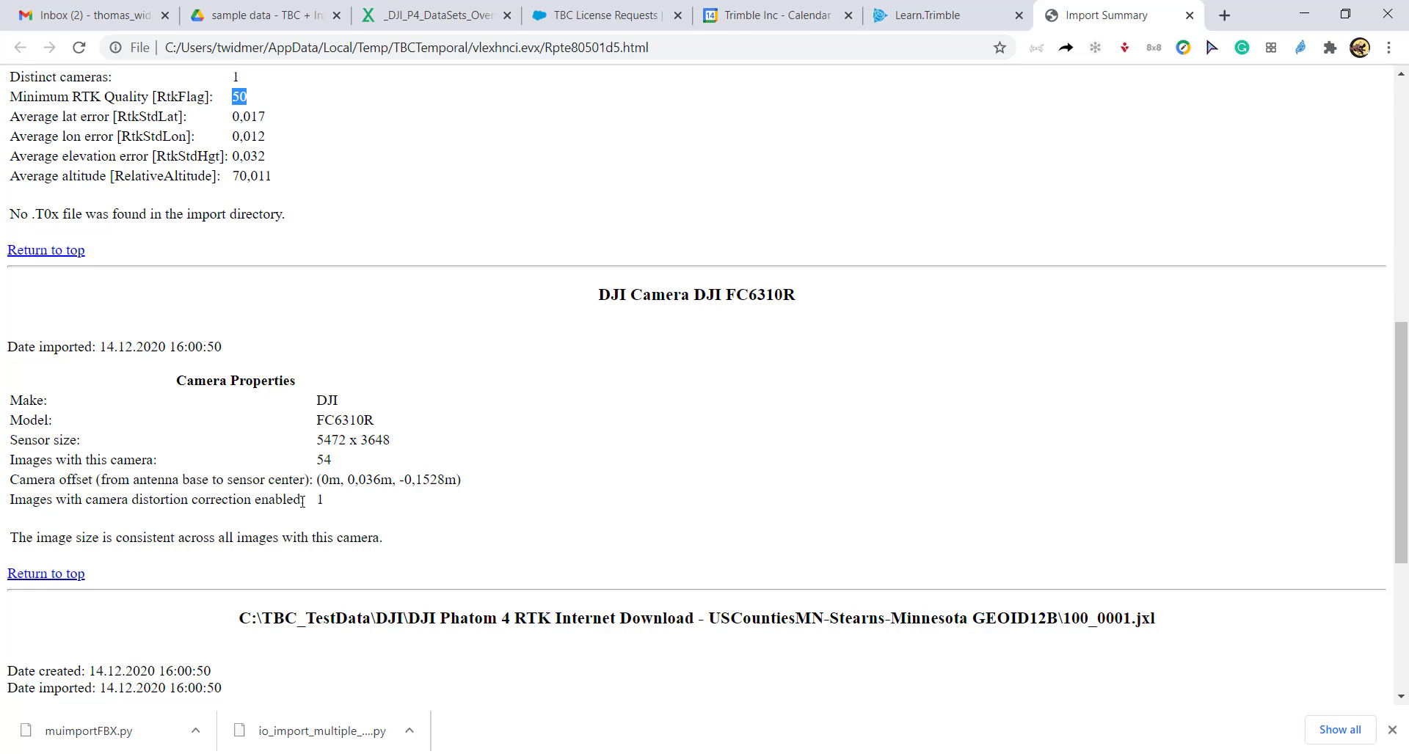
scroll(277, 502, "down", 2)
scroll(359, 432, "down", 2)
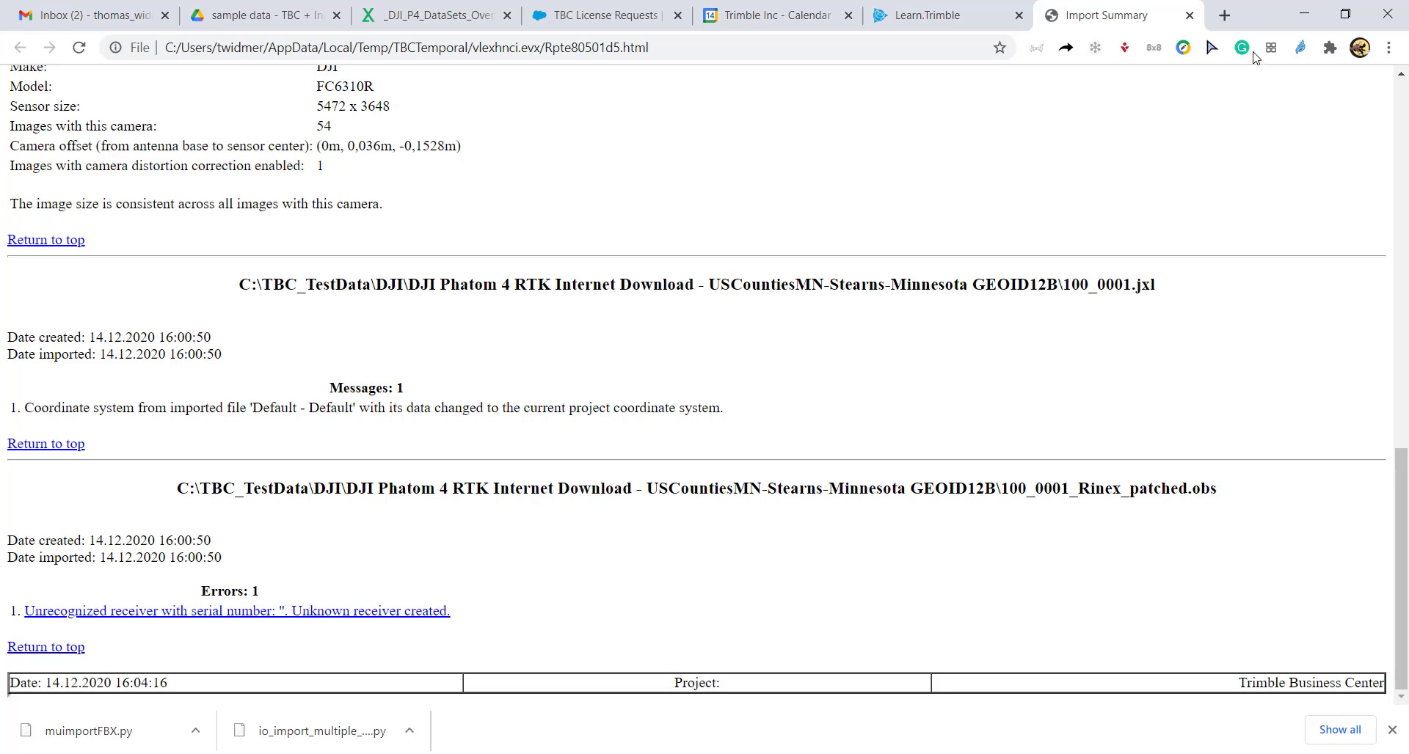
left_click(1301, 16)
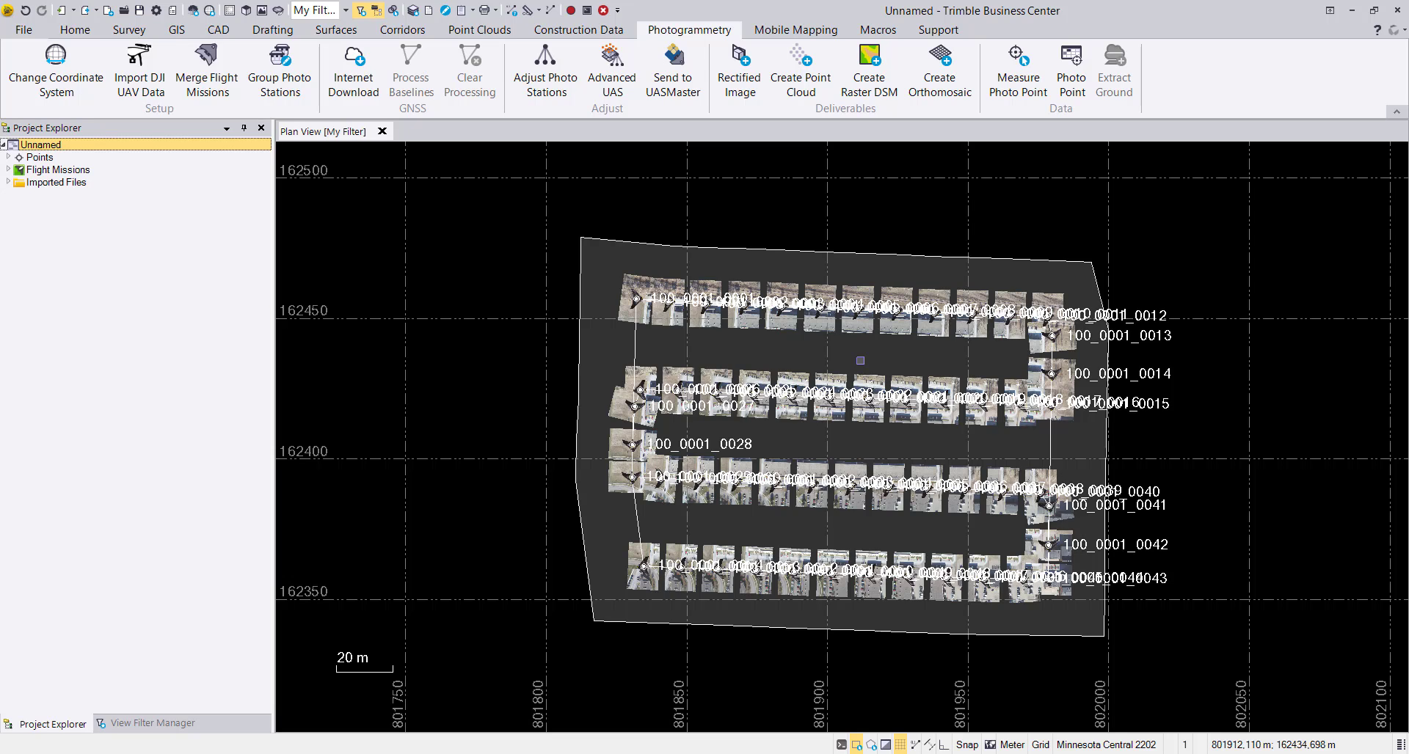
left_click(8, 183)
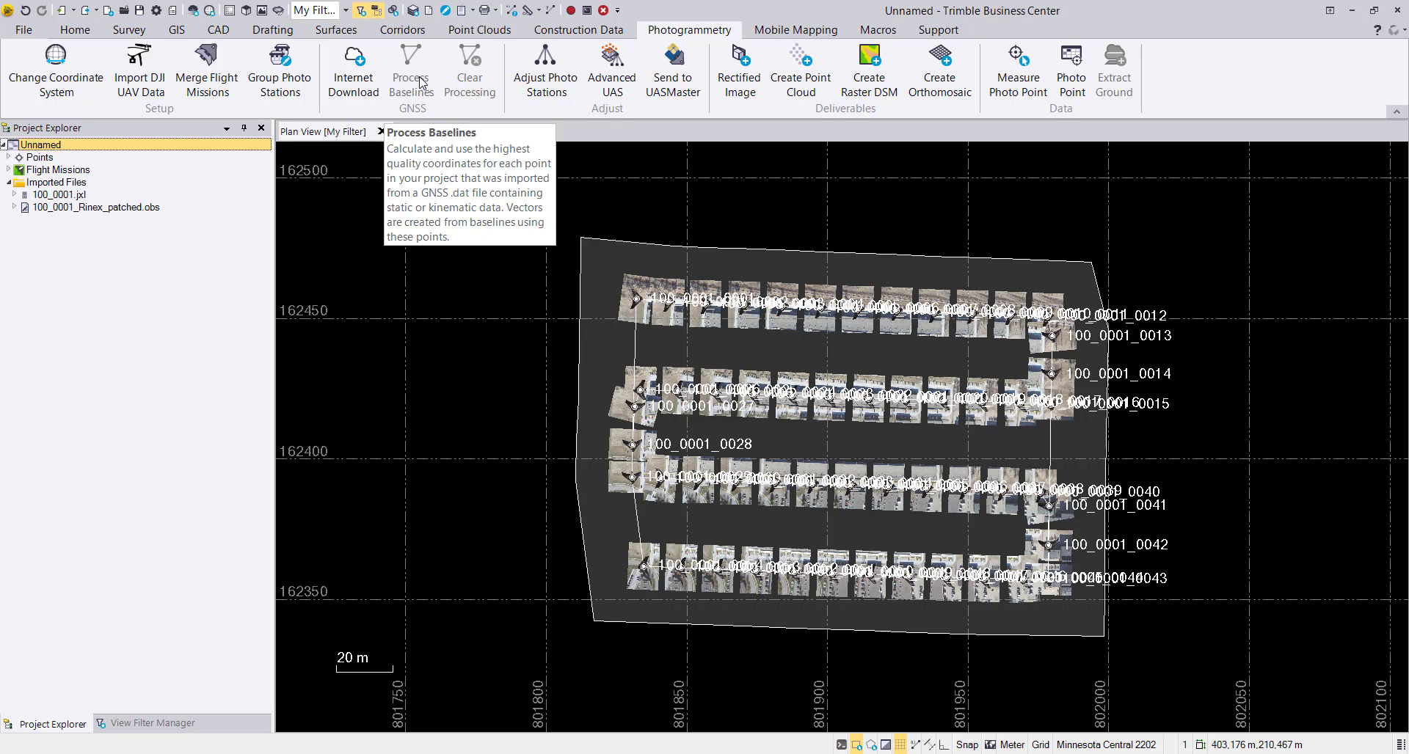
Start a new Internet Download site from the predefined list, downloading the most up-to-date list from Trimble's internet site.
left_click(344, 88)
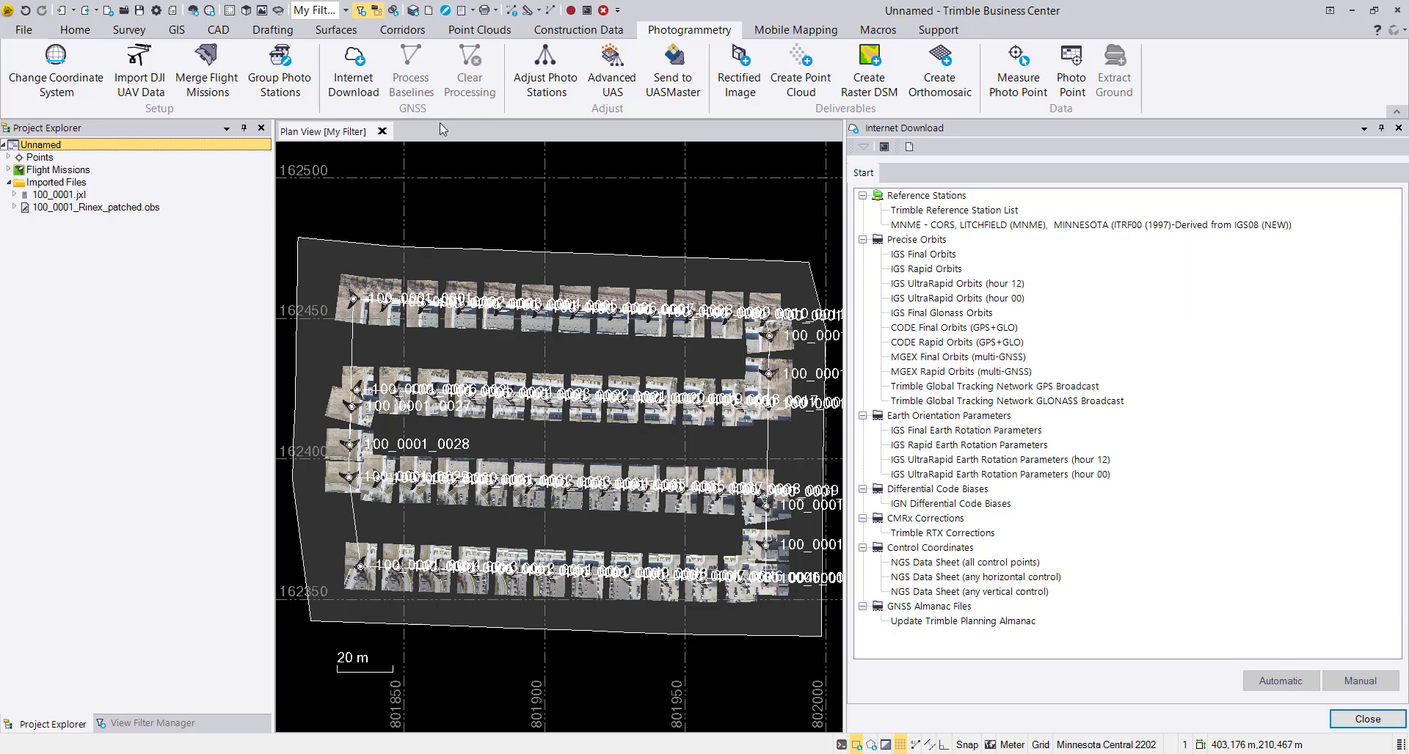
left_click(909, 148)
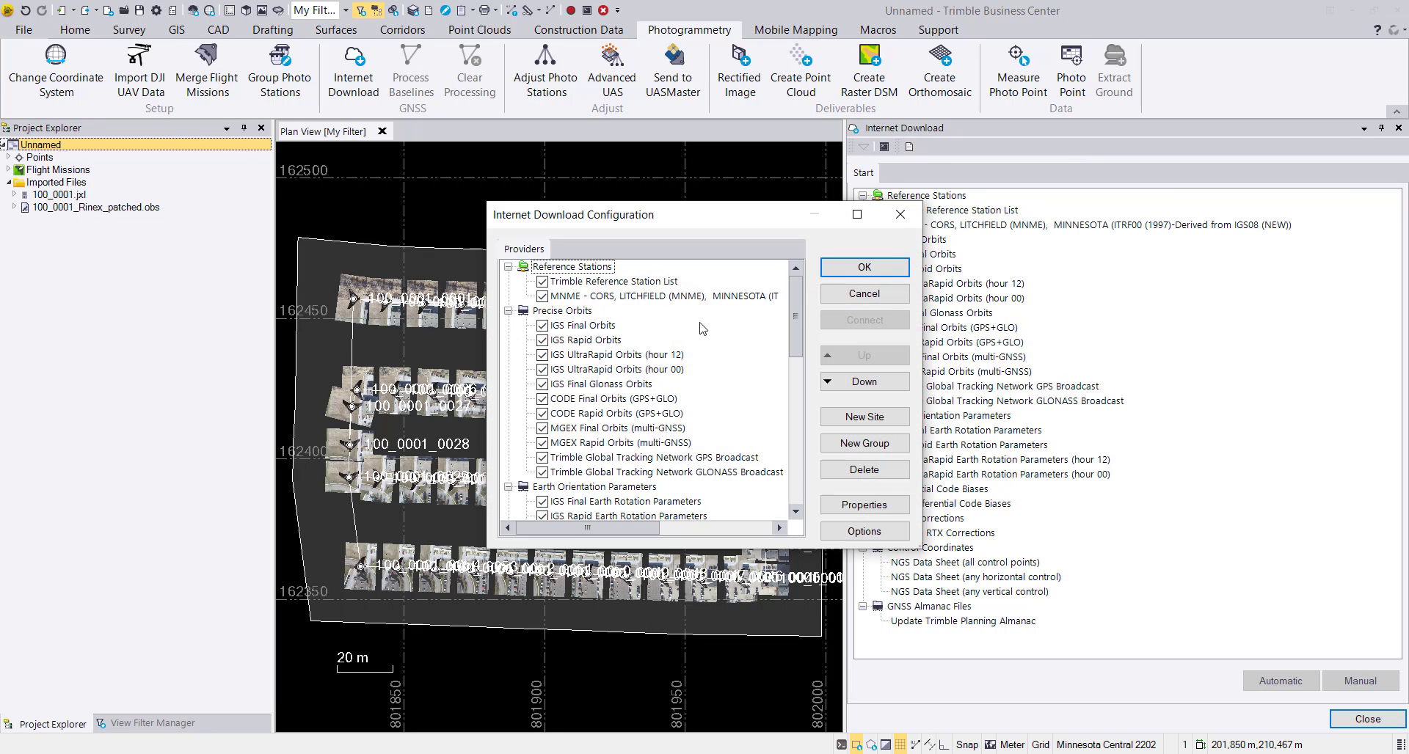
left_click(881, 419)
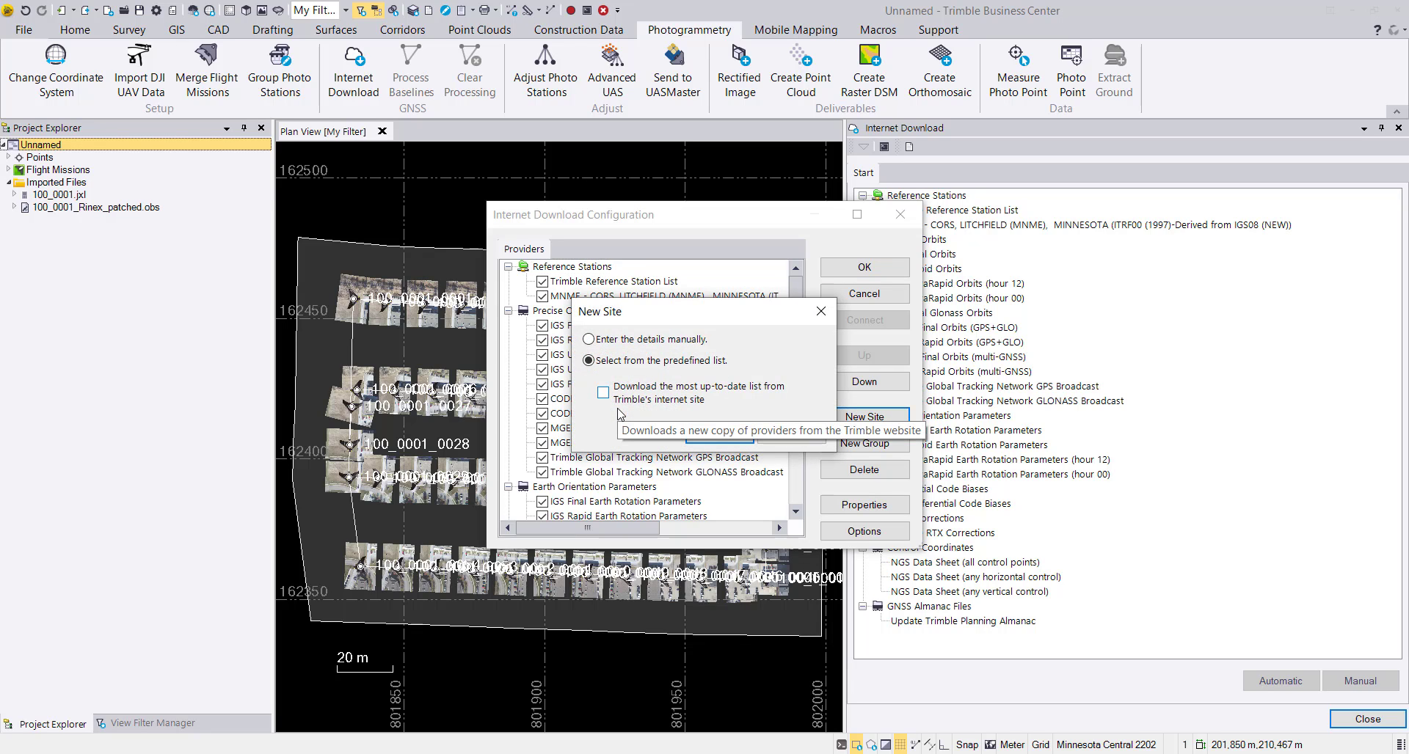
left_click(737, 398)
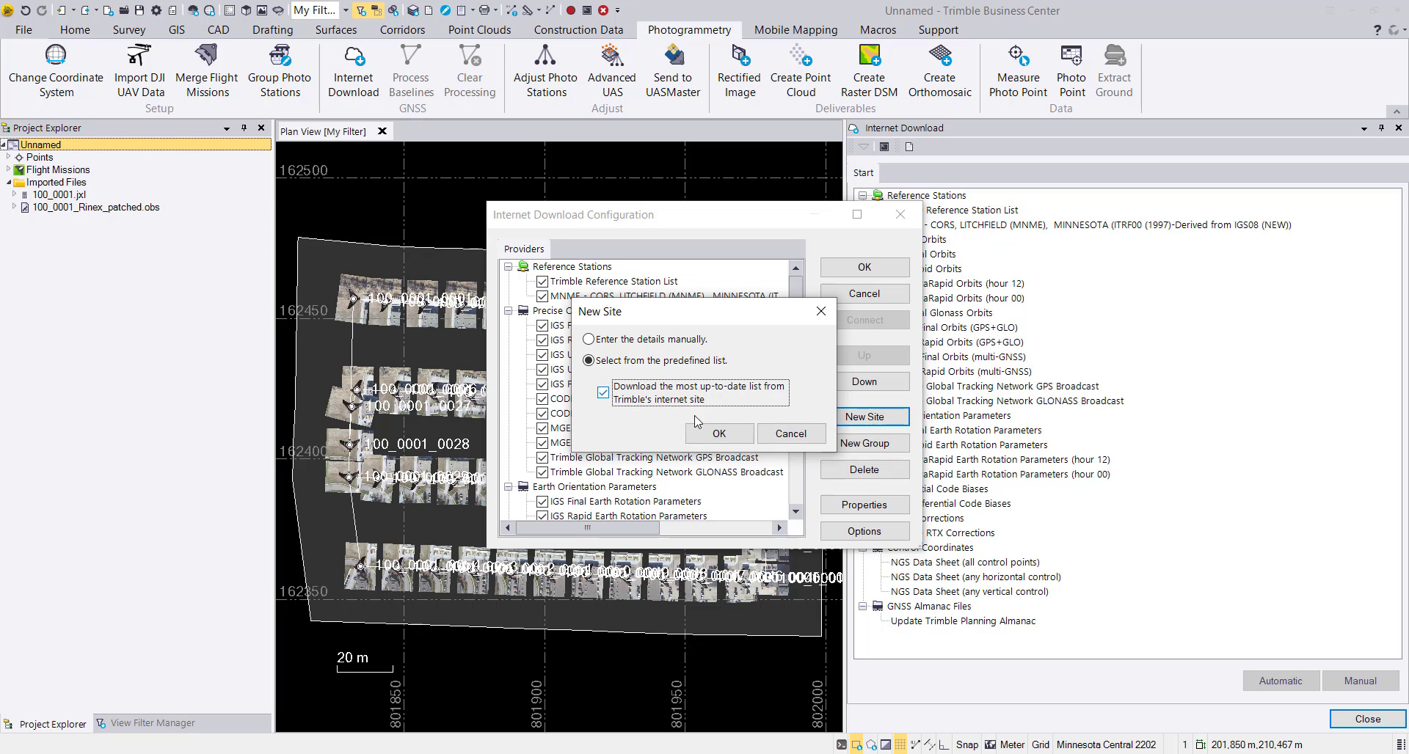
left_click(721, 436)
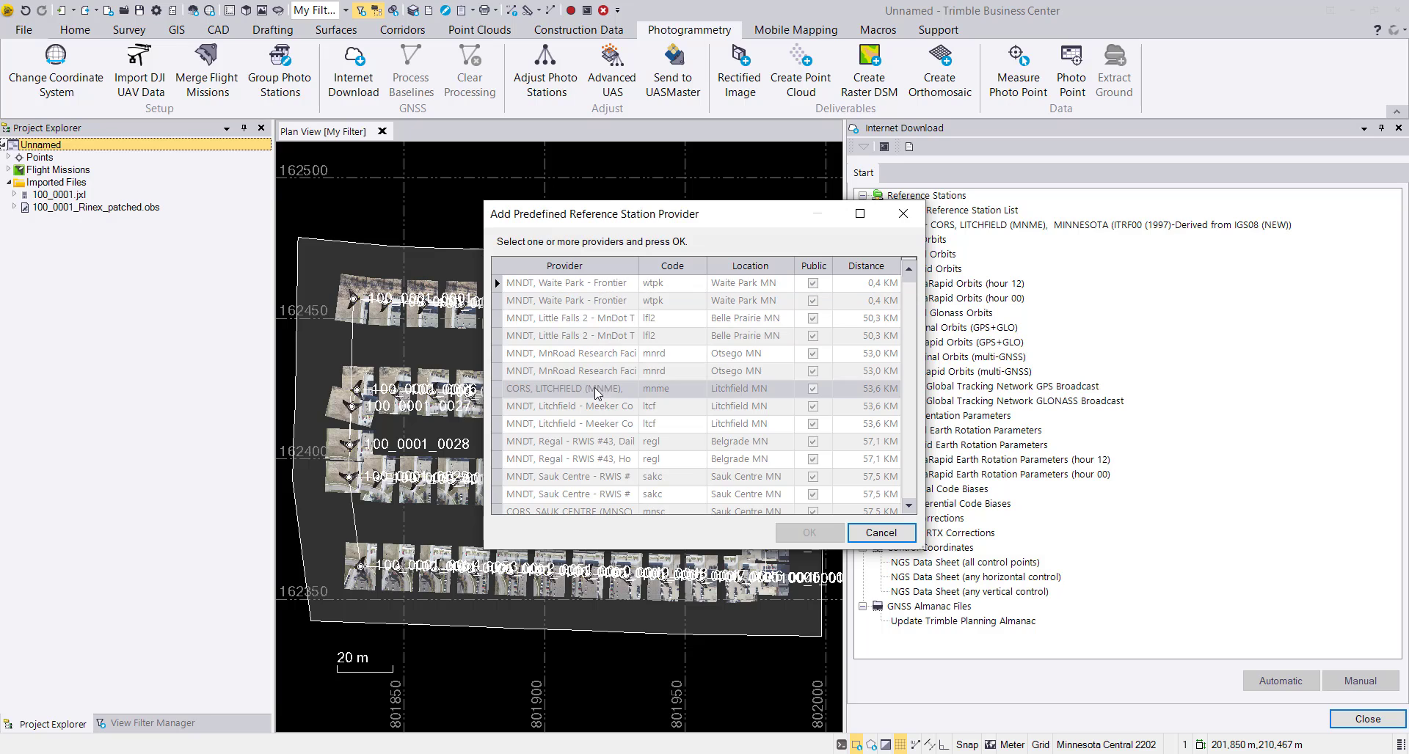
Add the CORS, LITCHFIELD (MNME) provider as a reference station, checking its public access, and accept the download configuration.
left_click(526, 390)
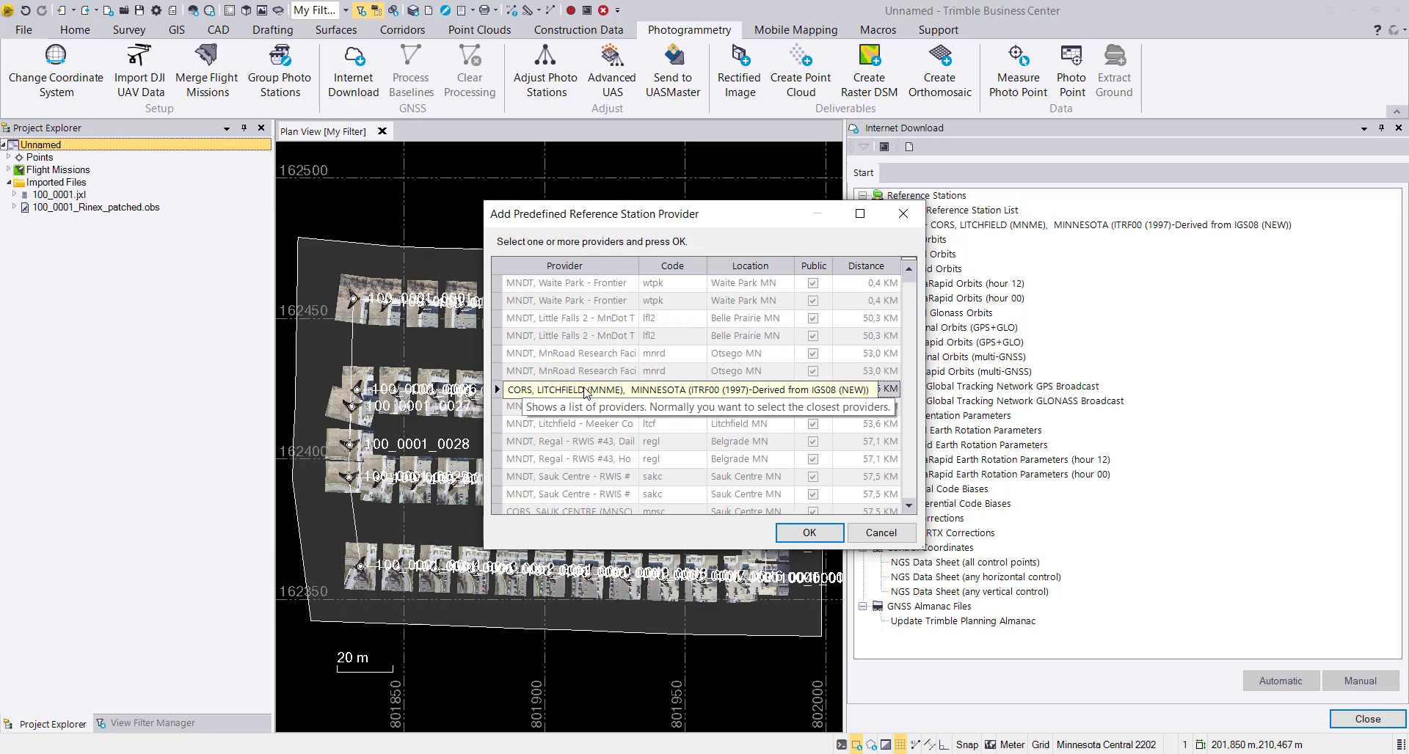
left_click(805, 538)
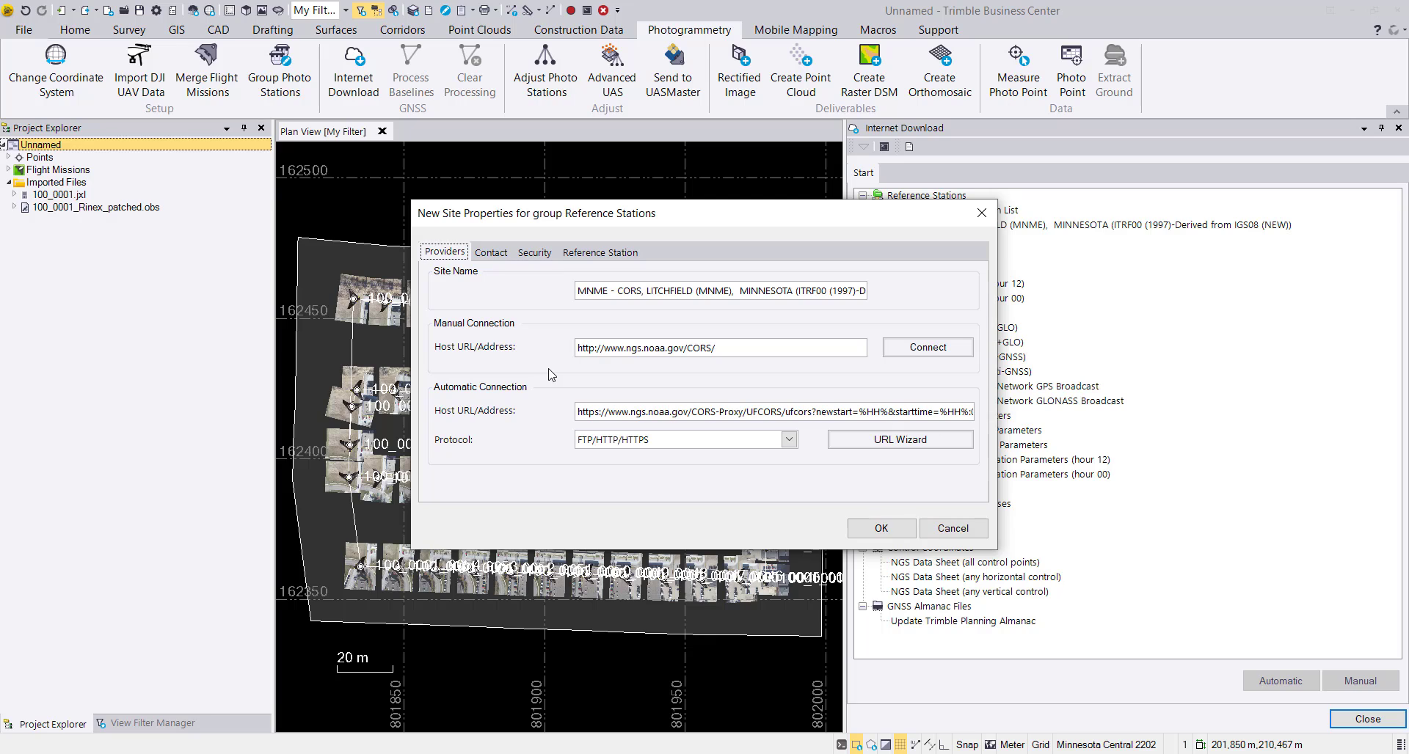
left_click(543, 253)
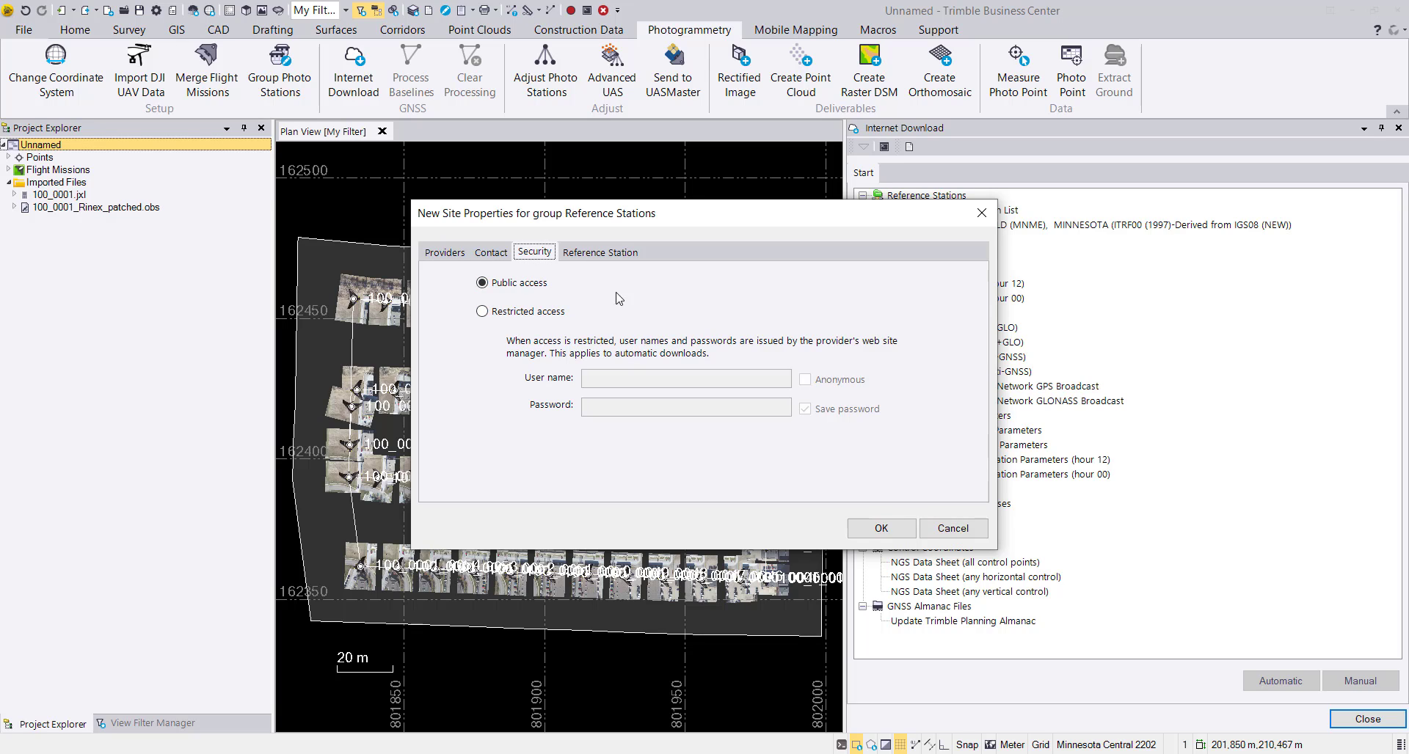
left_click(444, 252)
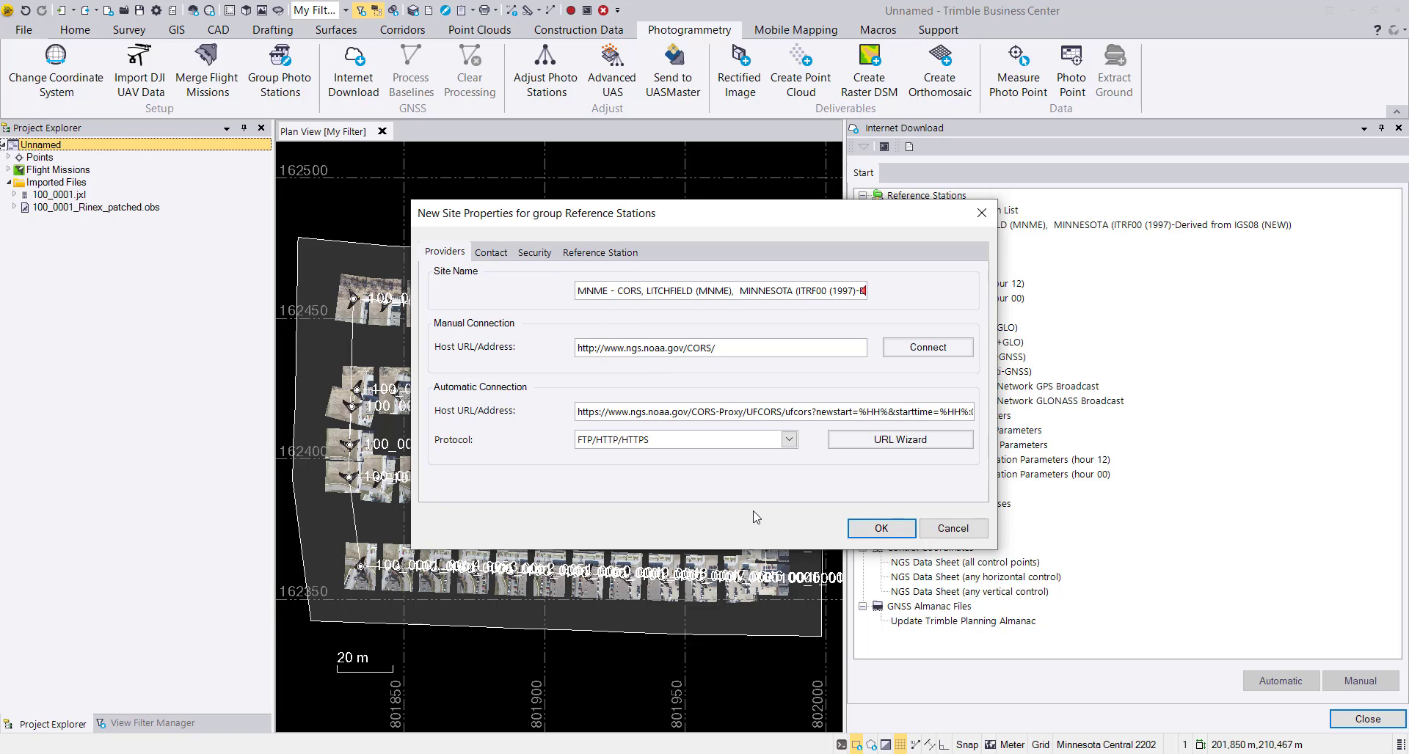
left_click(881, 528)
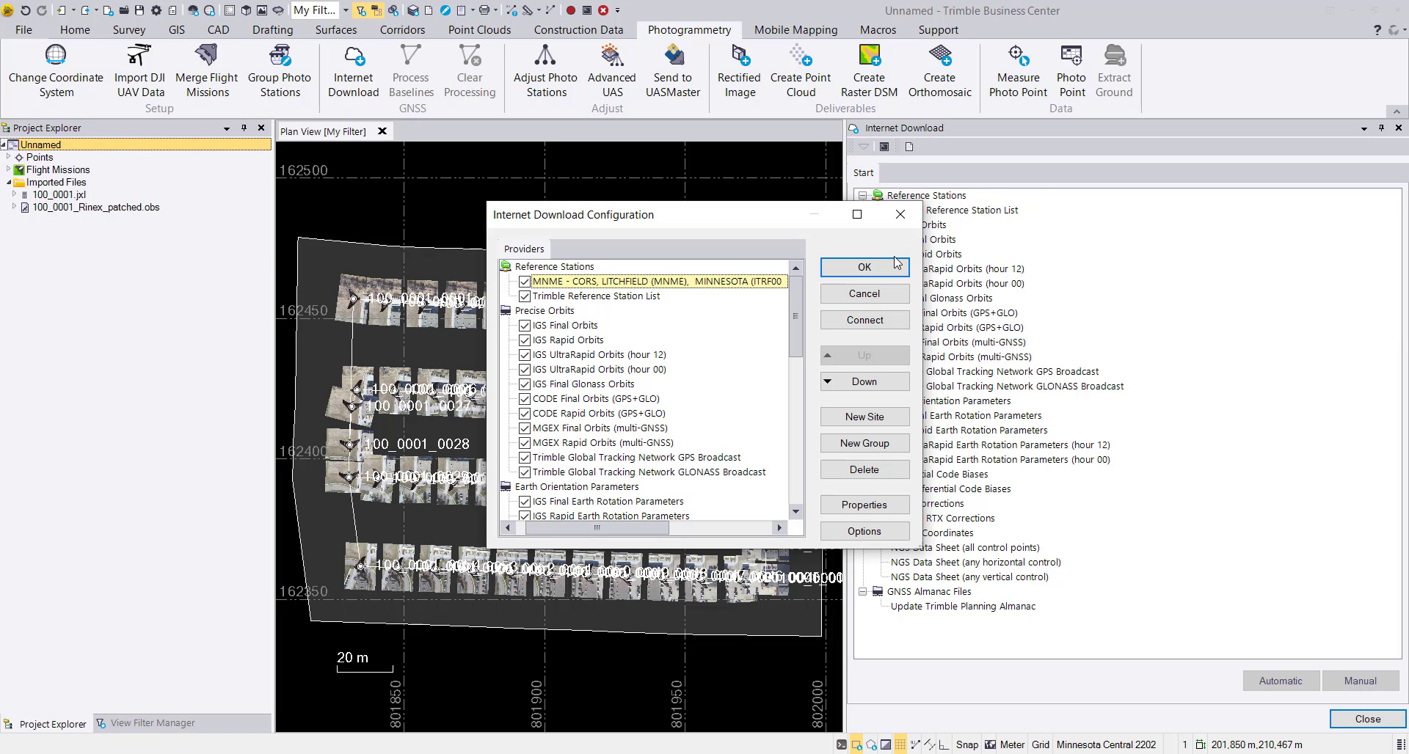
left_click(864, 267)
Download the MNME reference station data automatically for the session Project time span - 0.
left_click(961, 211)
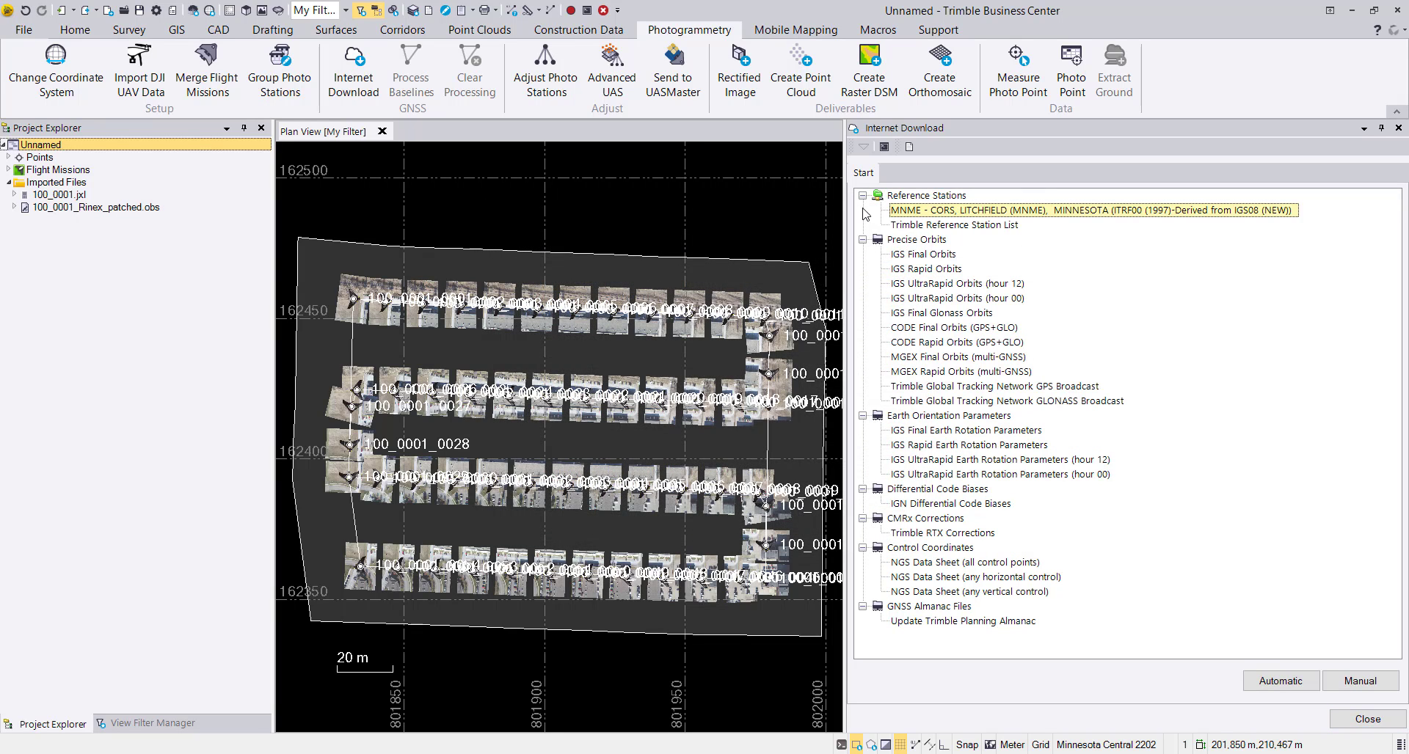
left_click(1296, 684)
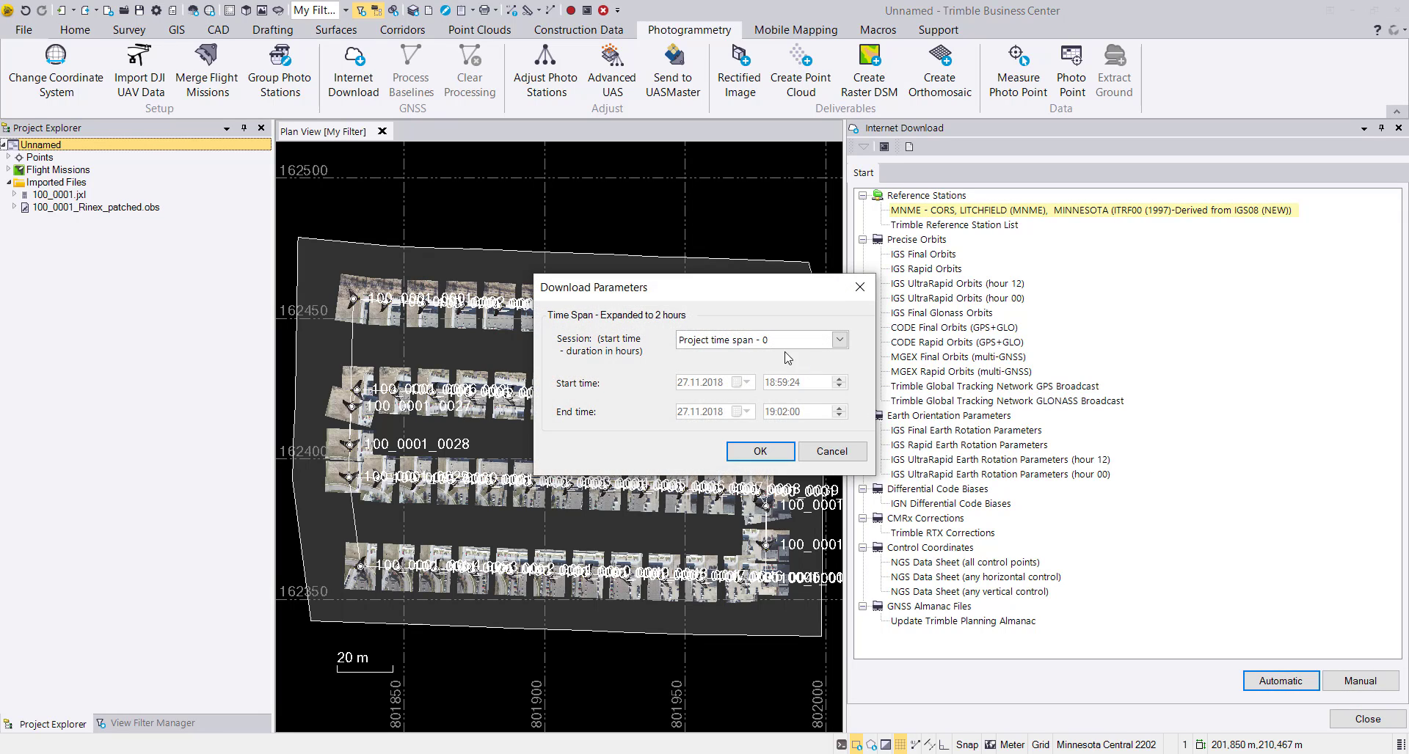
left_click(749, 453)
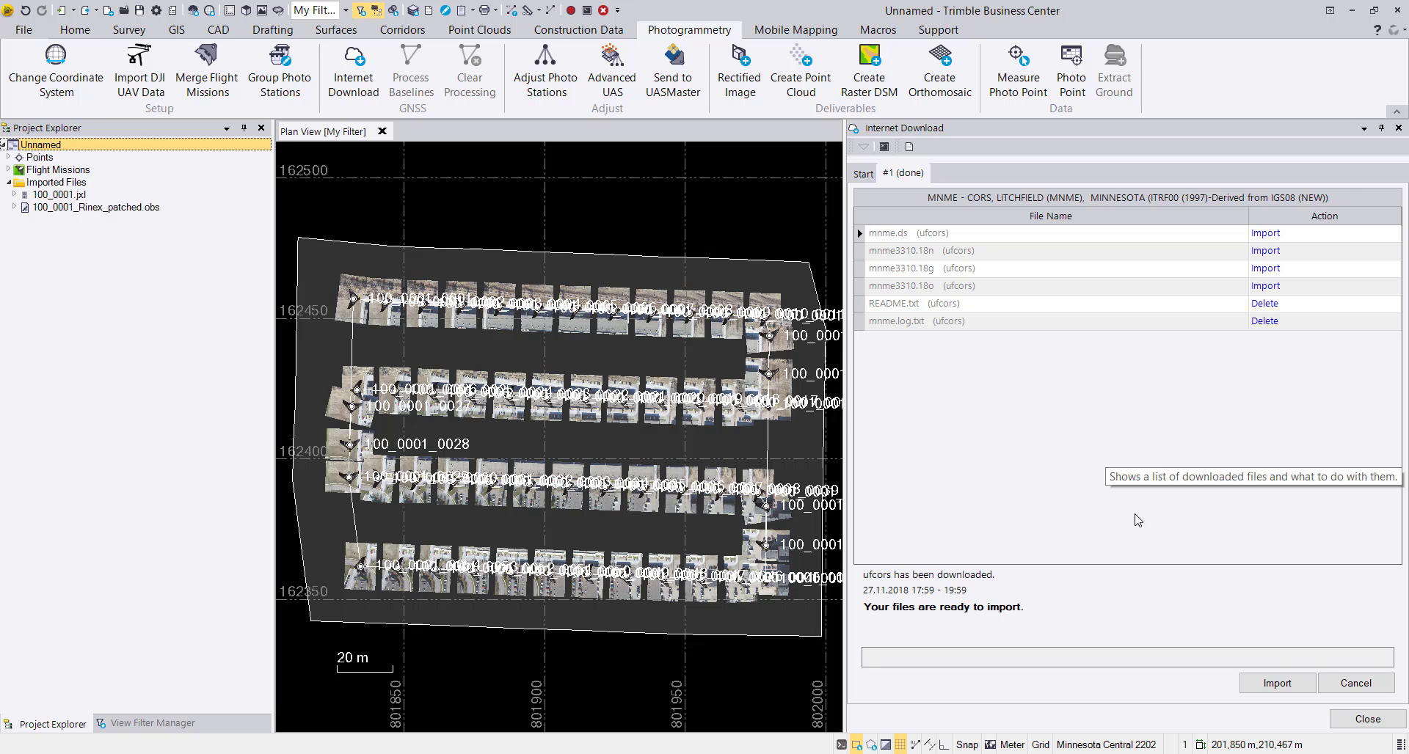
Import the downloaded MNME files, check the station's antenna and receiver details, and accept the raw data check-in.
left_click(1281, 687)
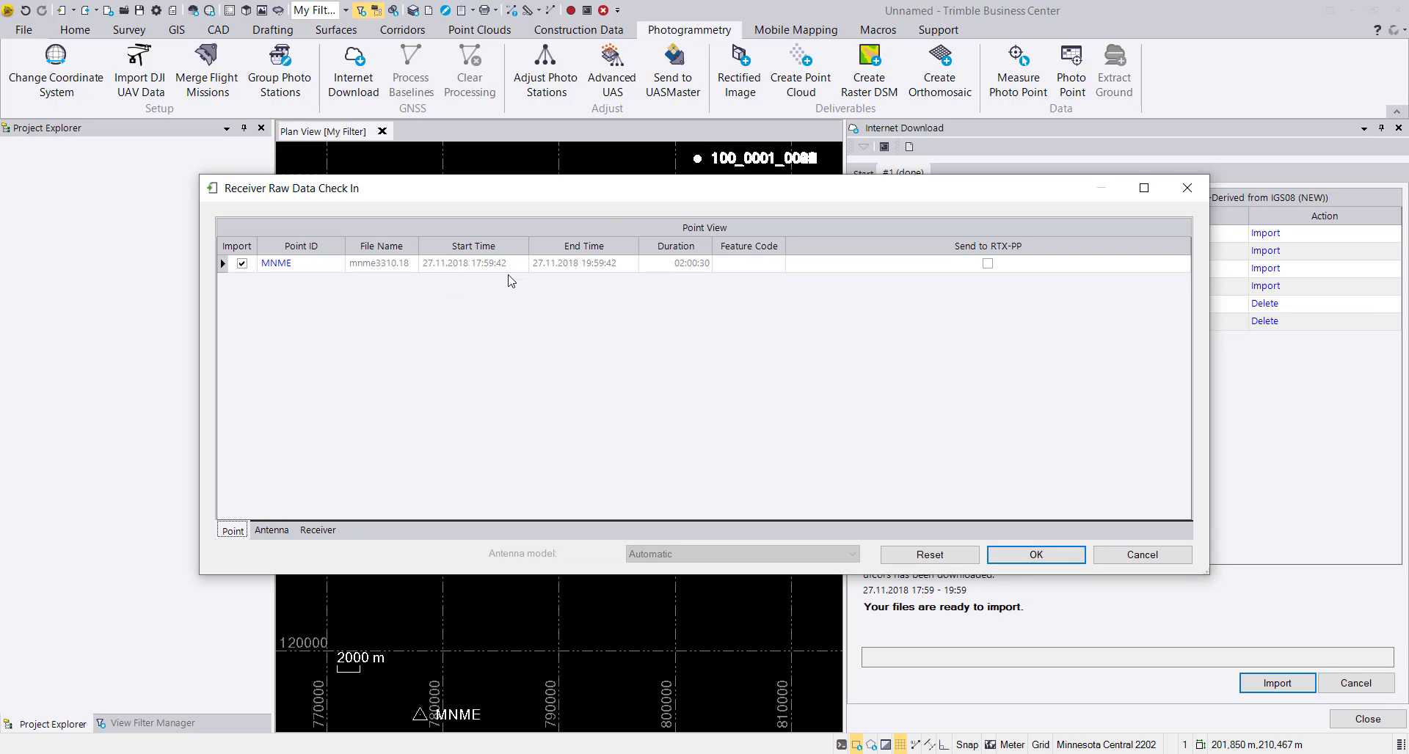
left_click(286, 531)
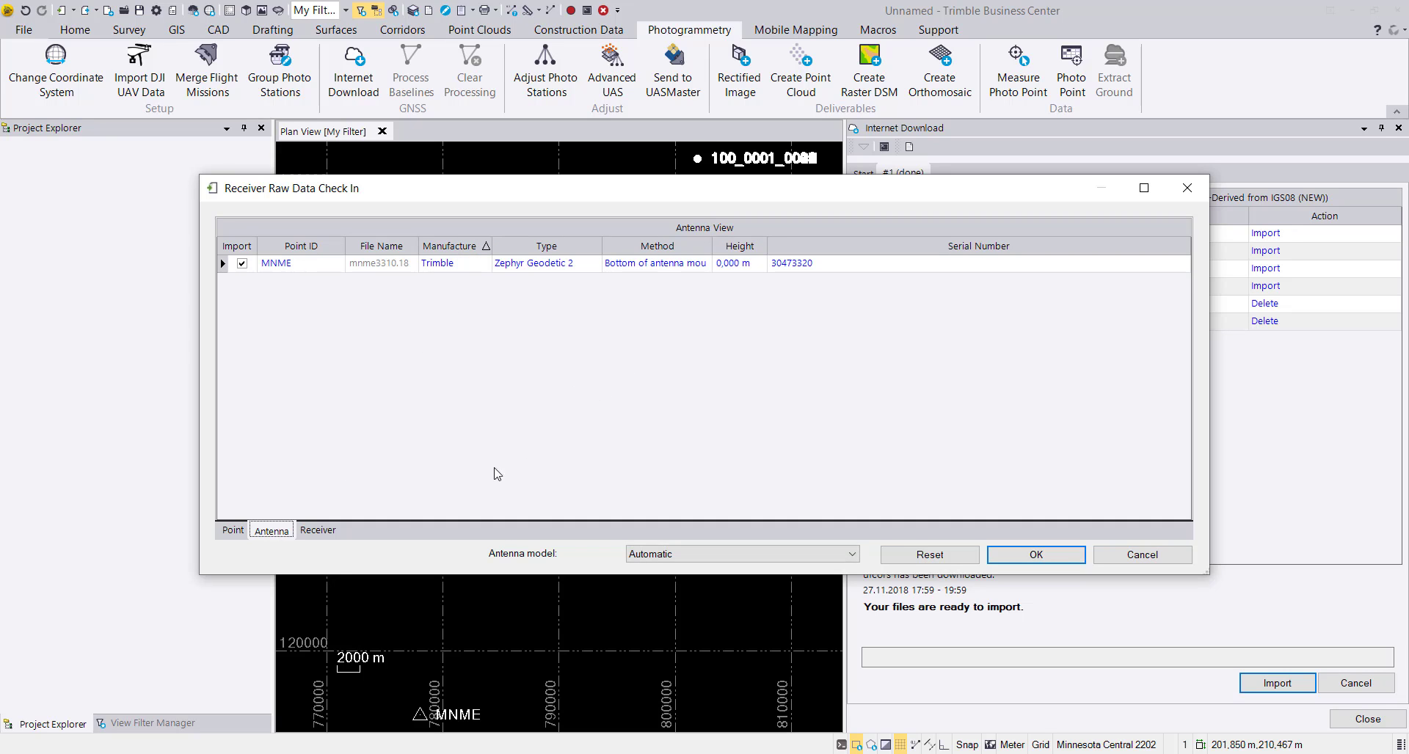
left_click(317, 531)
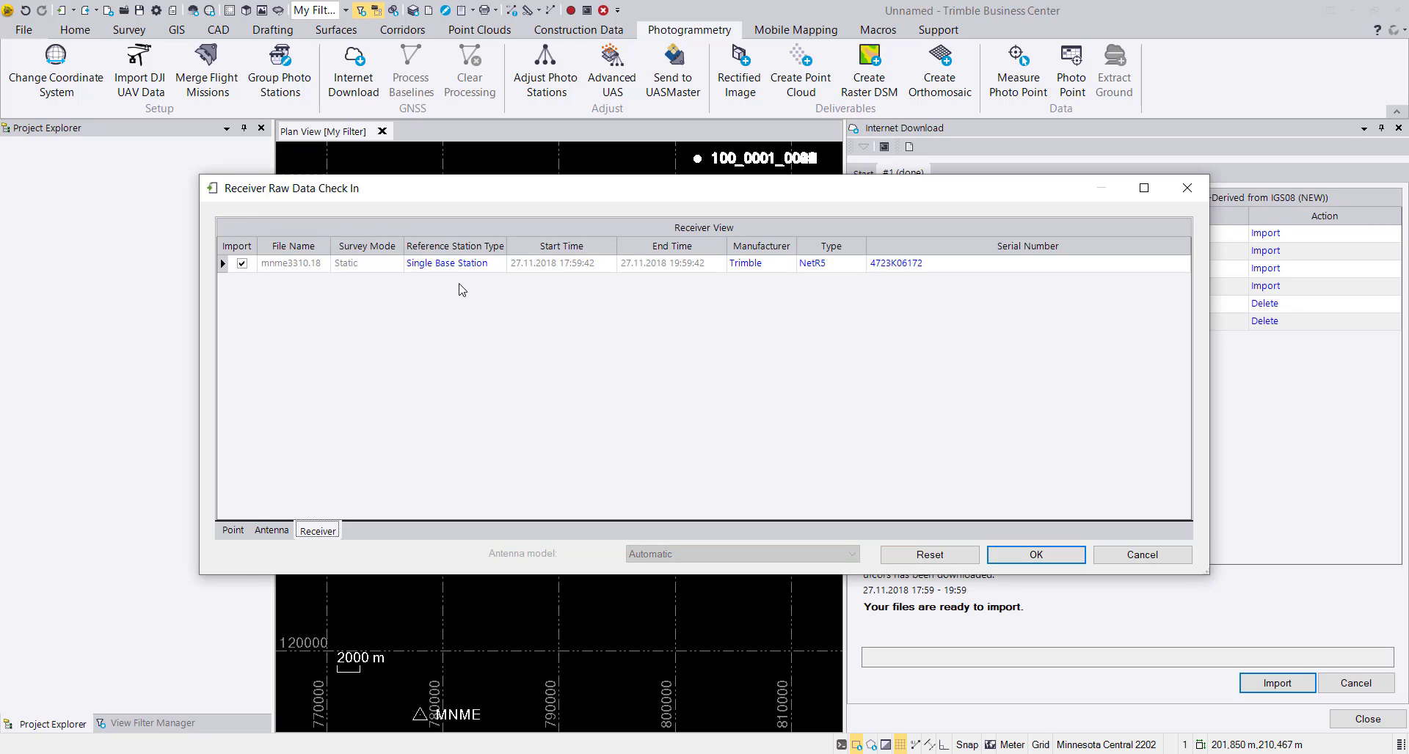
left_click(1032, 555)
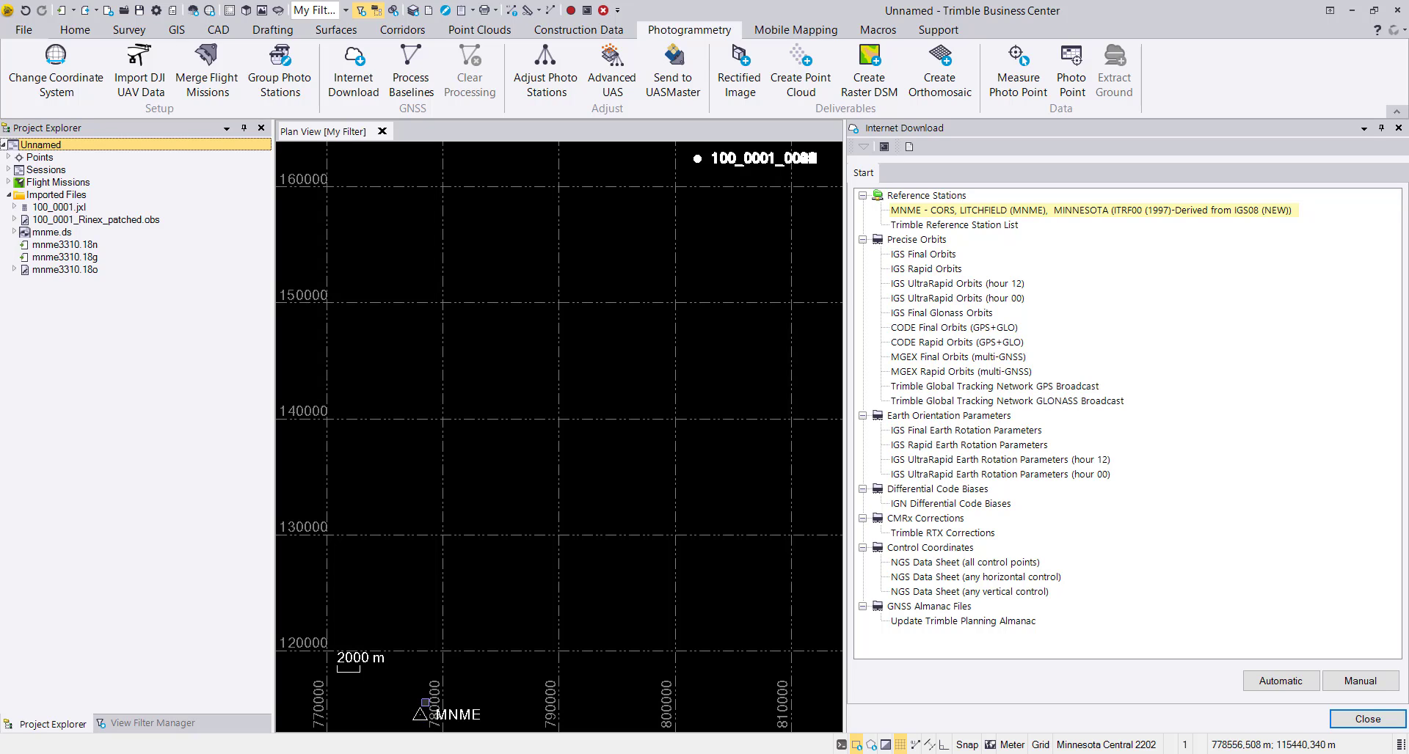
Open the properties of point MNME in the plan view and widen the properties display.
left_click(425, 704)
right_click(425, 705)
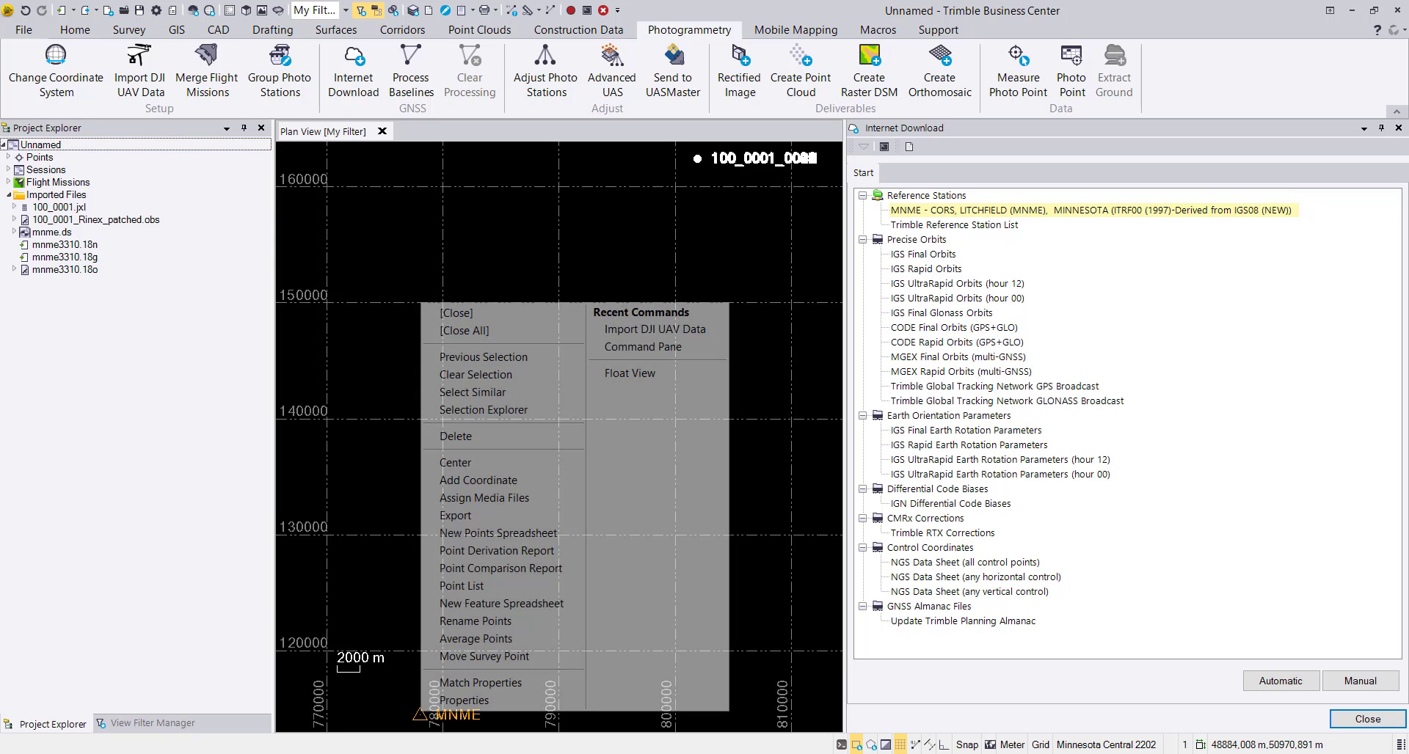
left_click(459, 701)
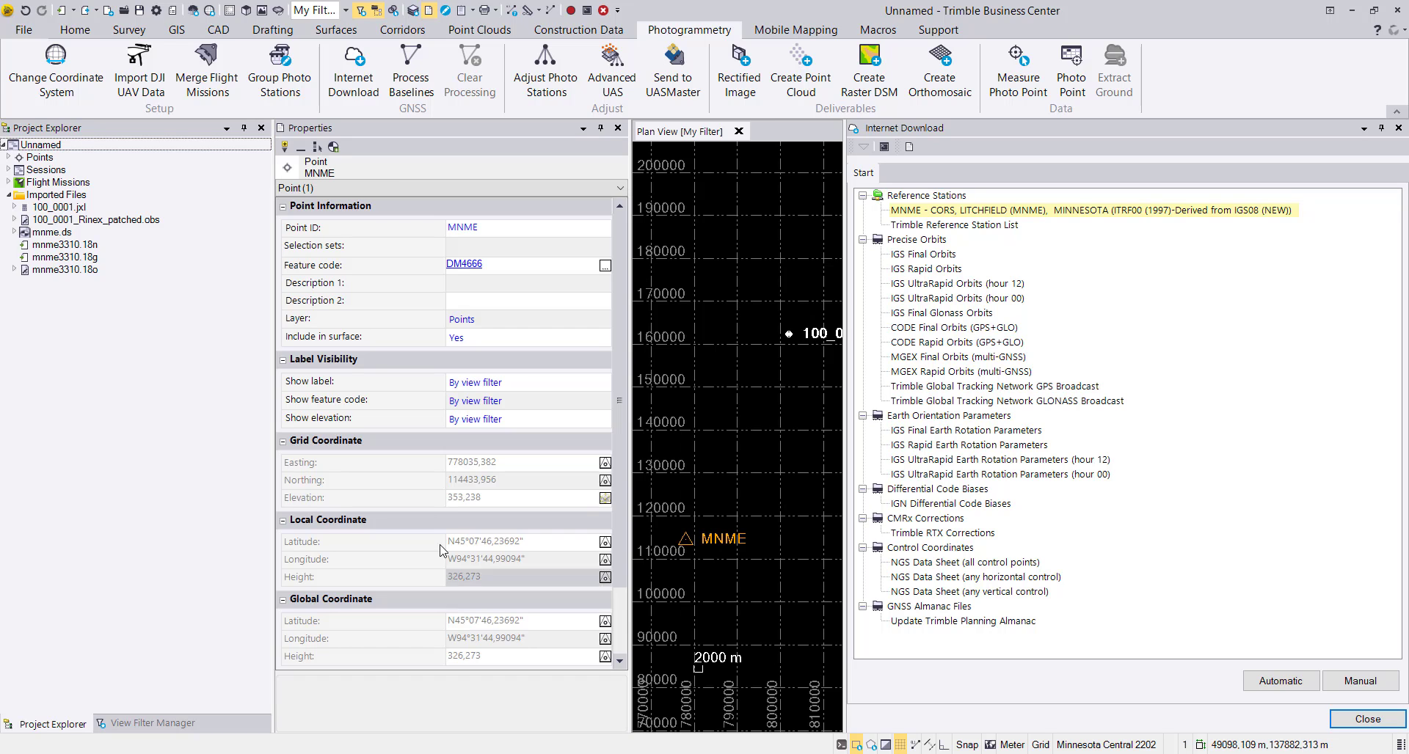
left_click_drag(633, 482, 692, 478)
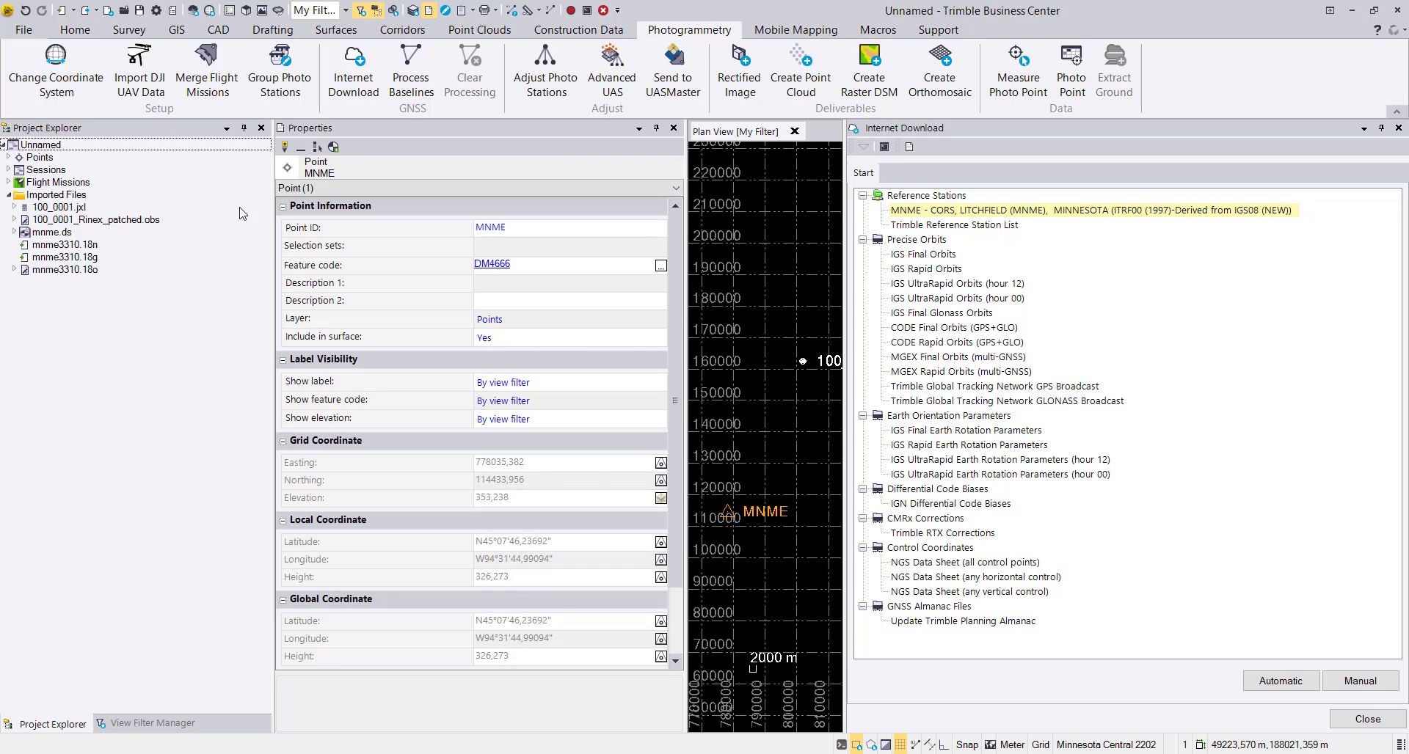
Locate point MNME in the project data and check the quality options of its global coordinate from mnme3310.18o.
left_click(8, 157)
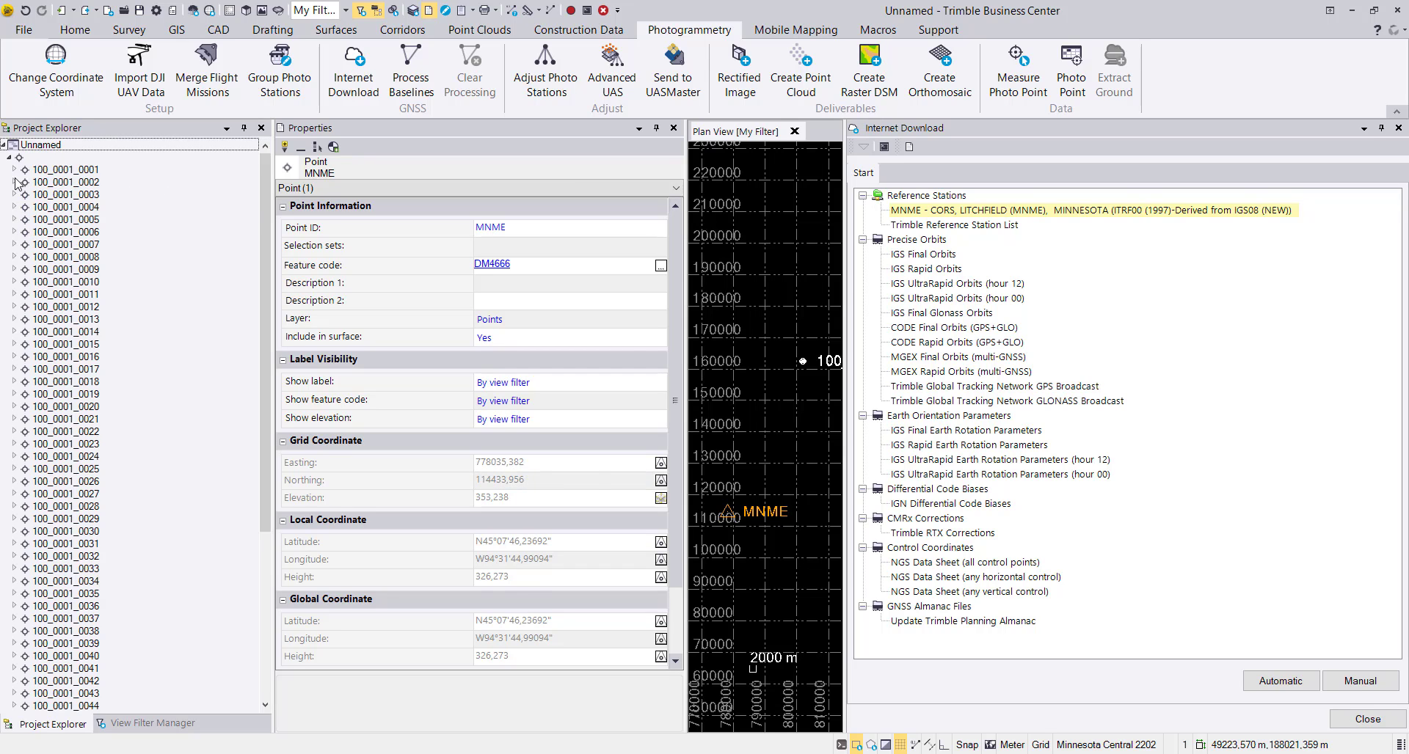
left_click_drag(262, 204, 262, 371)
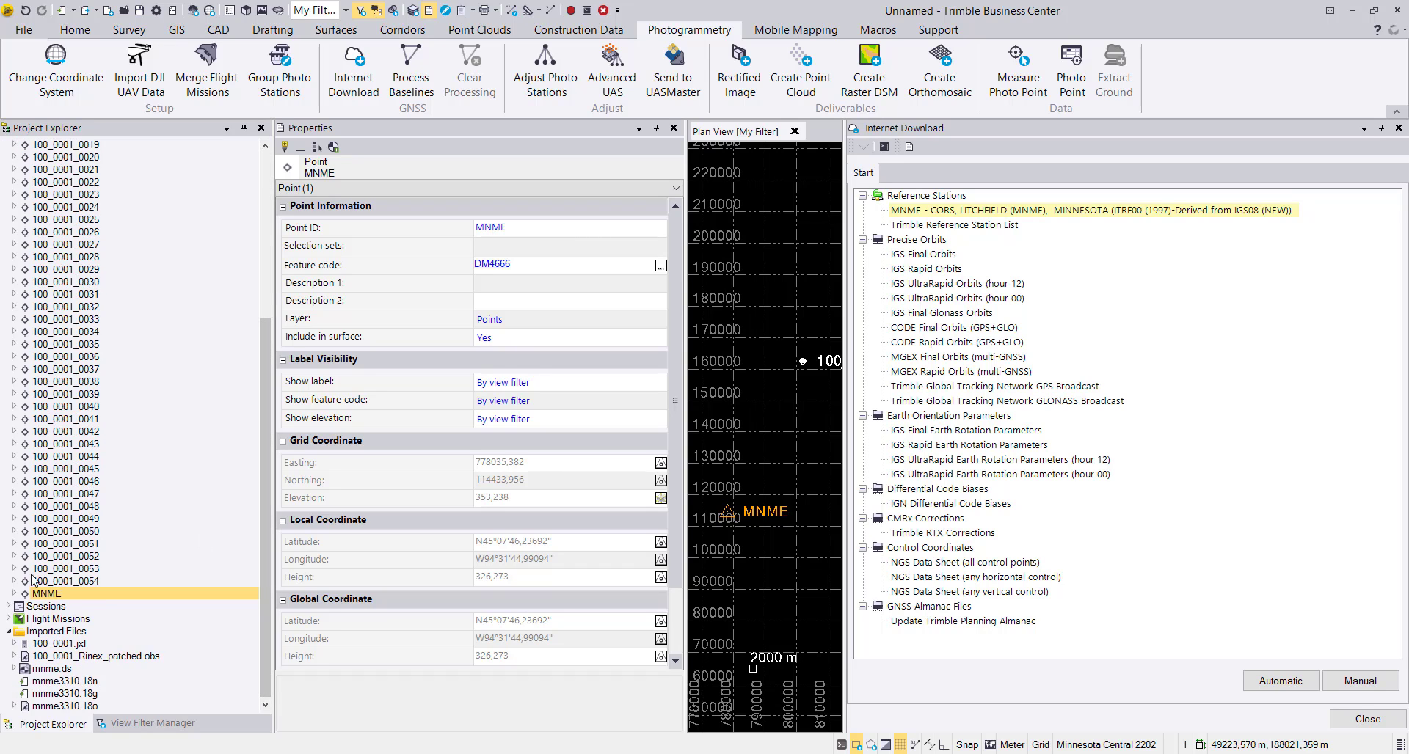
left_click(14, 592)
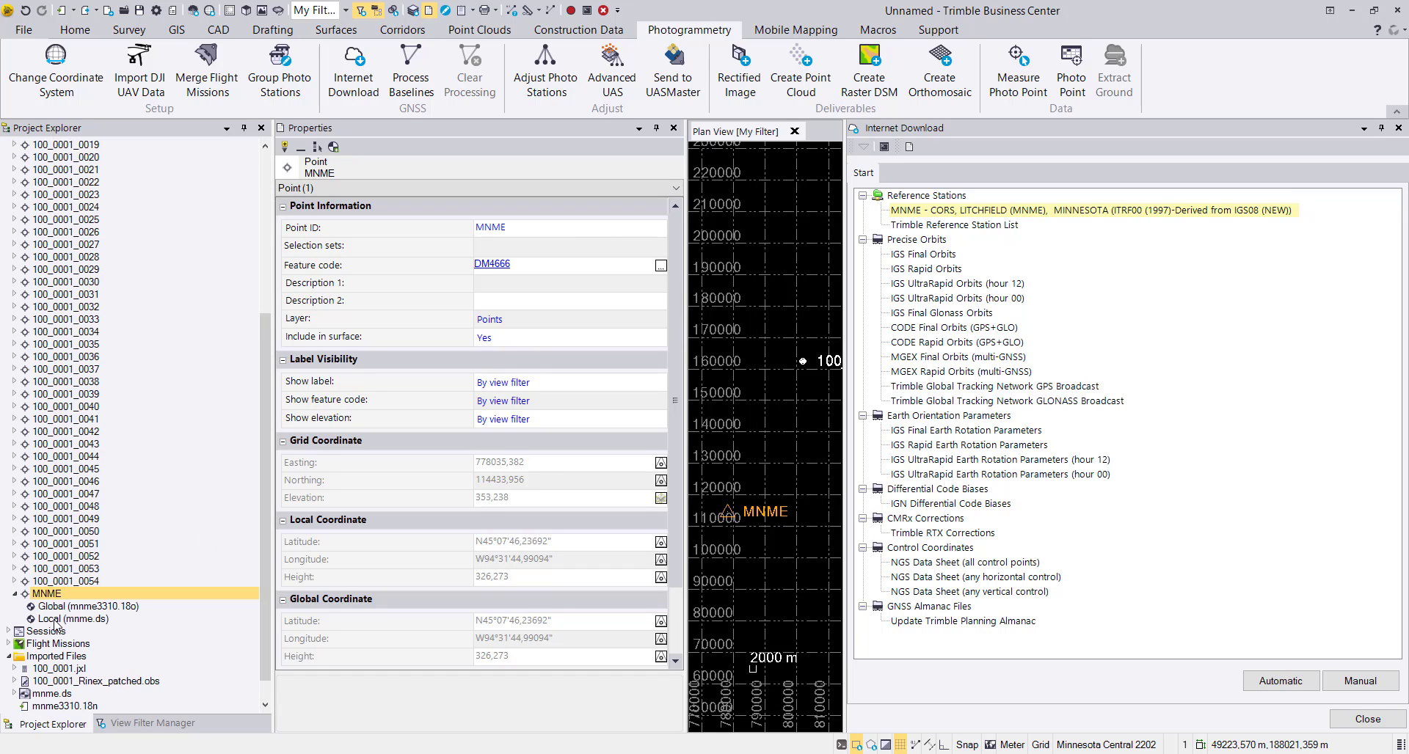
left_click(65, 607)
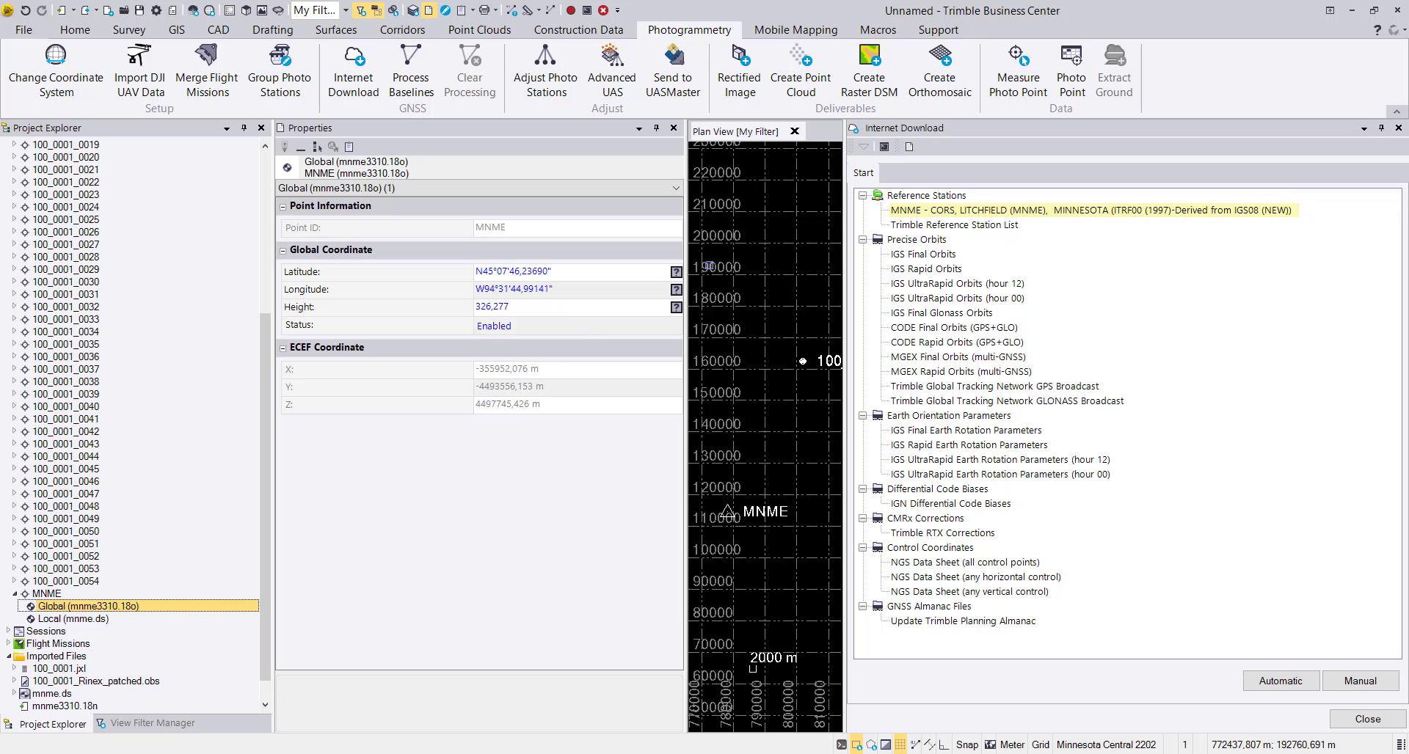
left_click(676, 273)
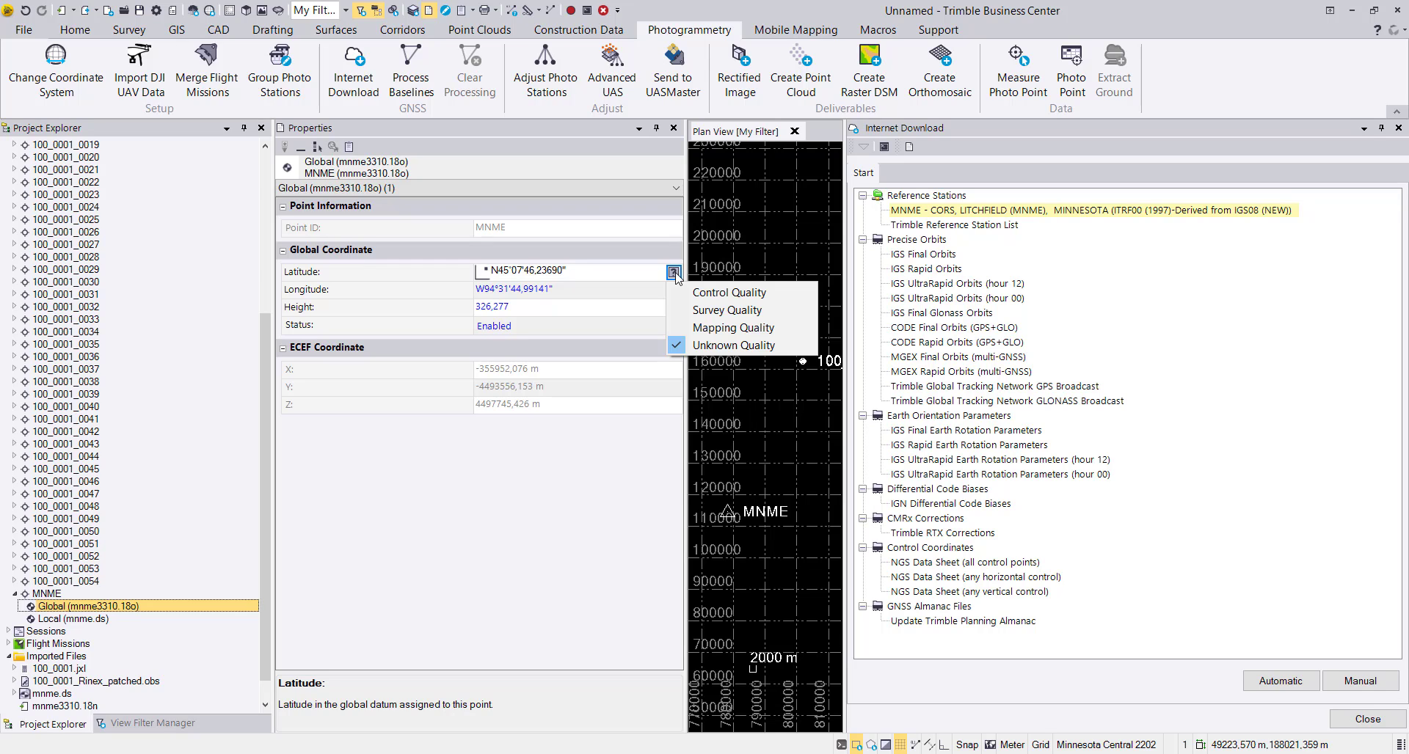
Check the quality options of MNME's local coordinate from mnme.ds, and close the point's properties.
left_click(52, 619)
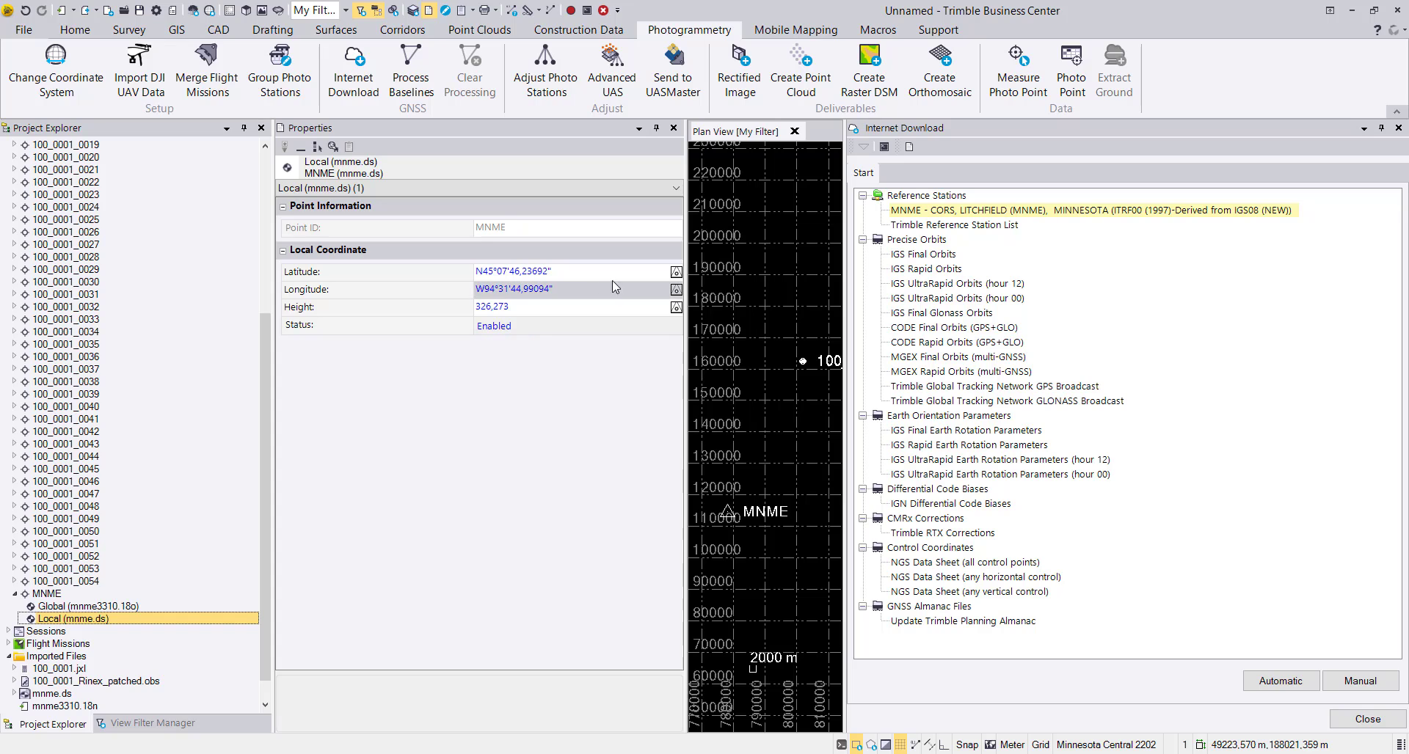
left_click(675, 272)
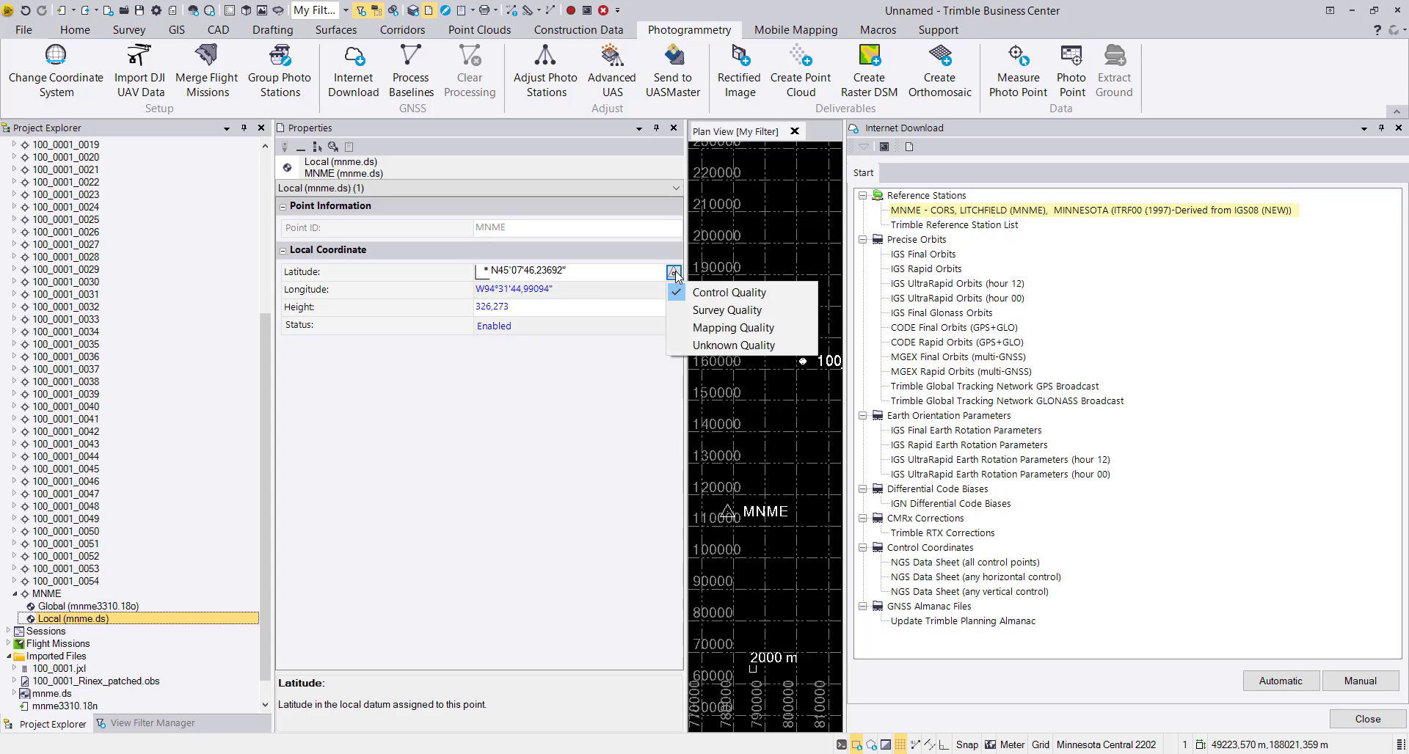
left_click(362, 499)
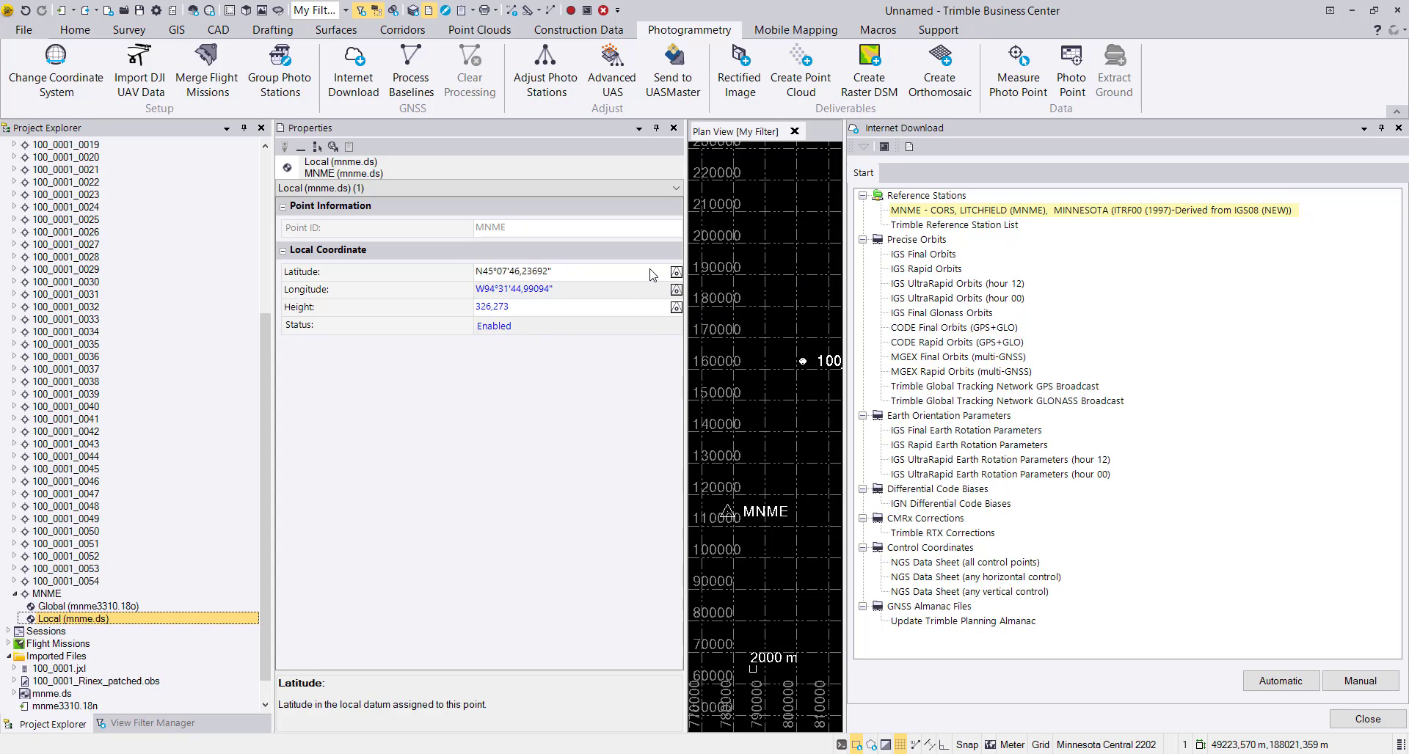
left_click(605, 288)
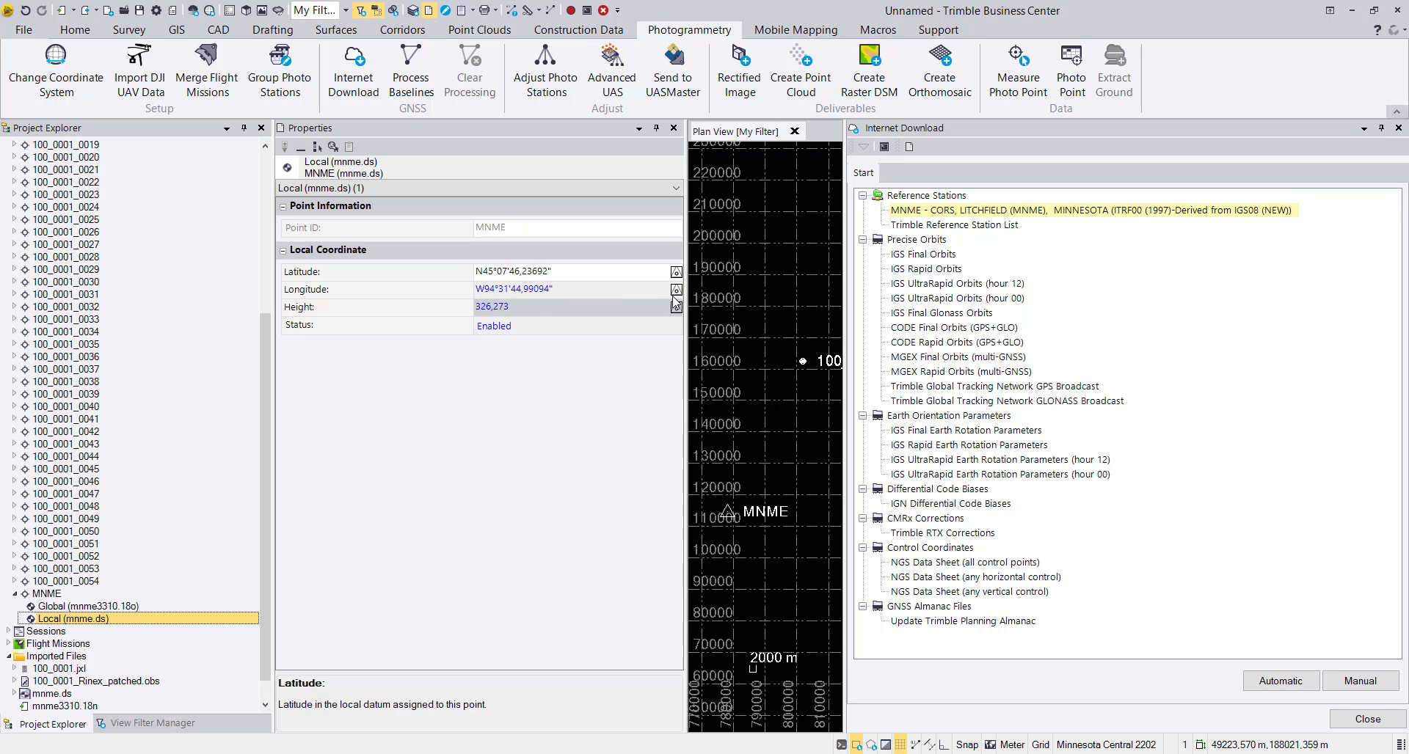
left_click(675, 272)
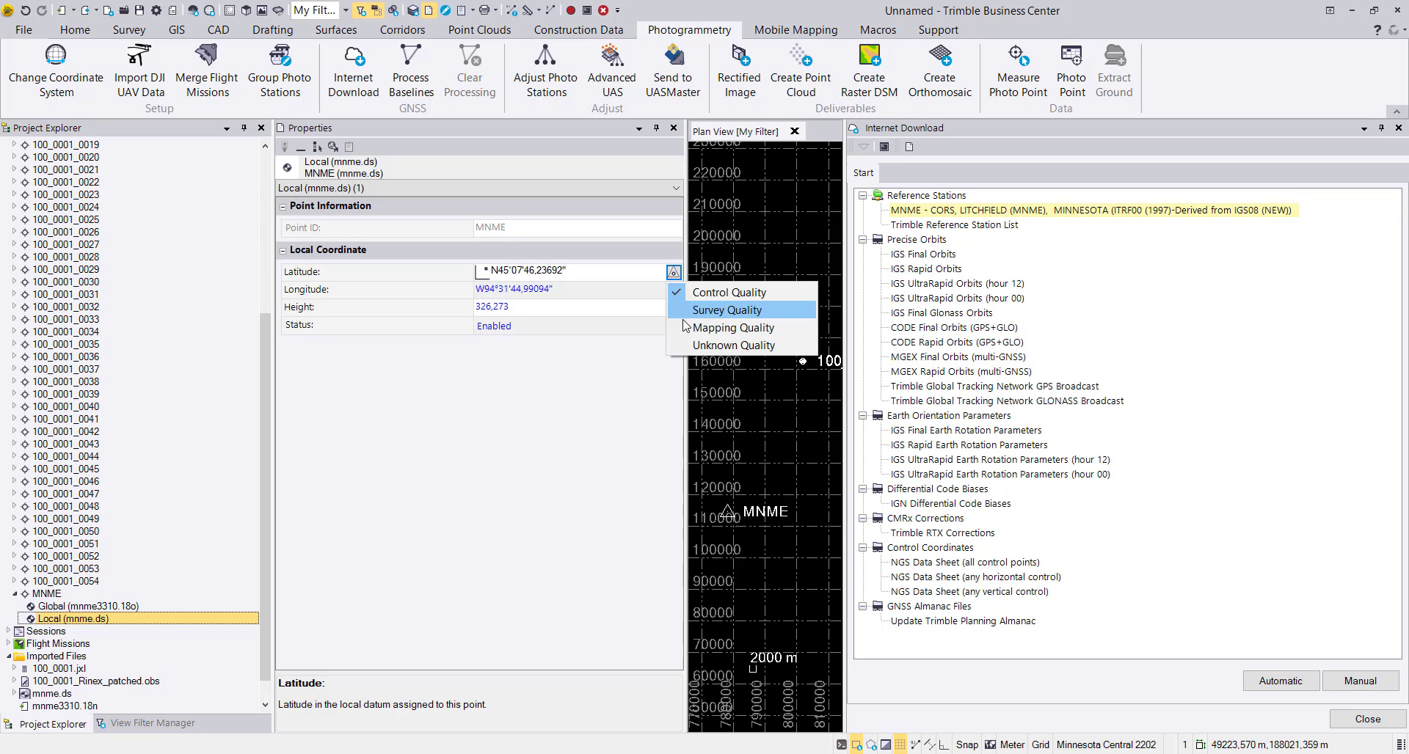
left_click(558, 375)
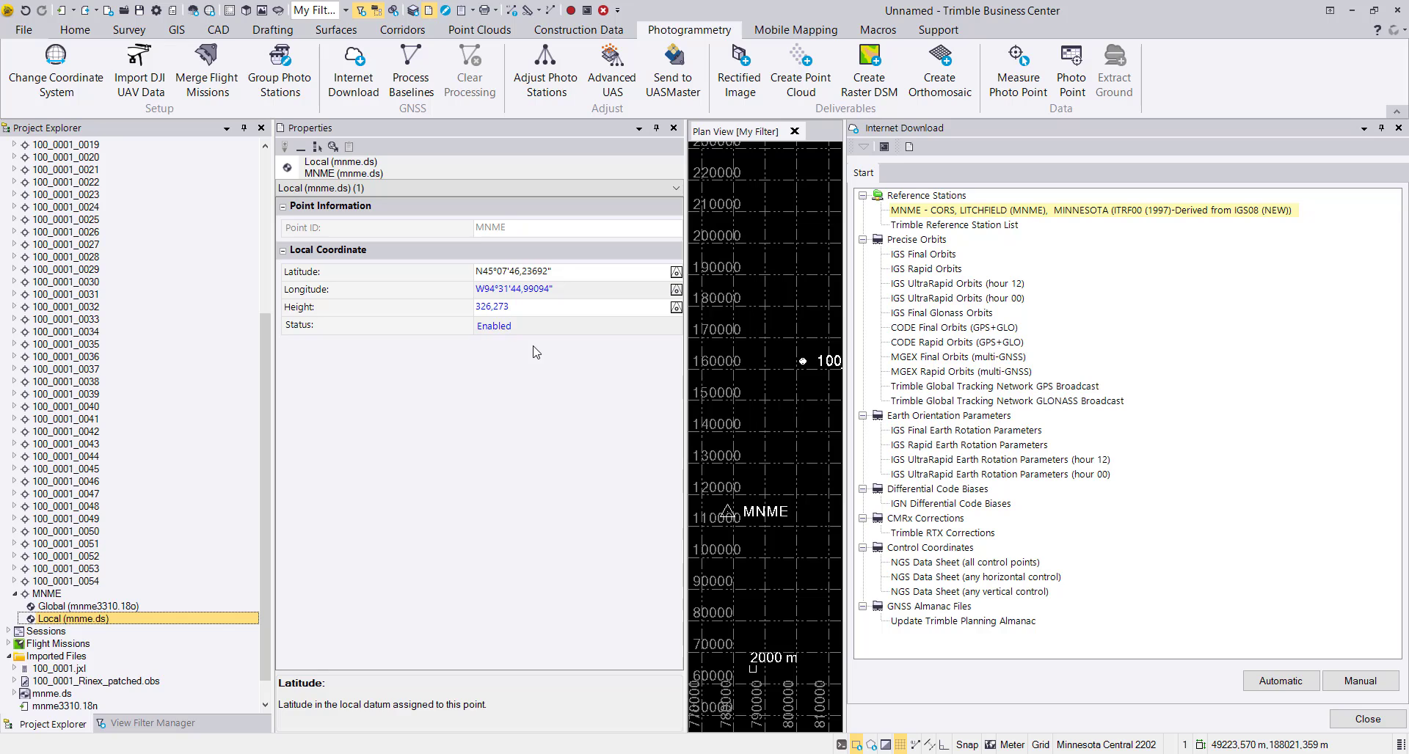
left_click(674, 130)
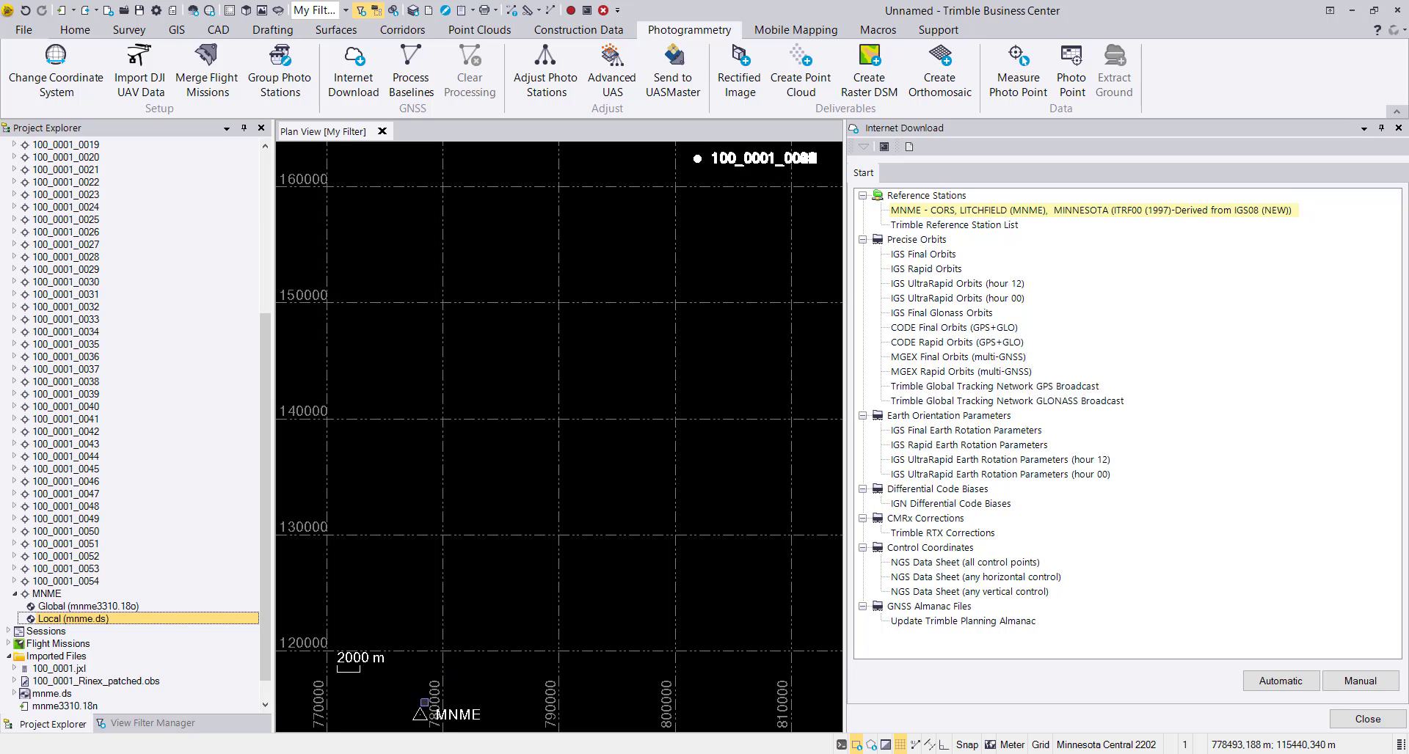
Process the GNSS baselines and open the MNME session details in the Baseline Processing Report.
left_click(415, 71)
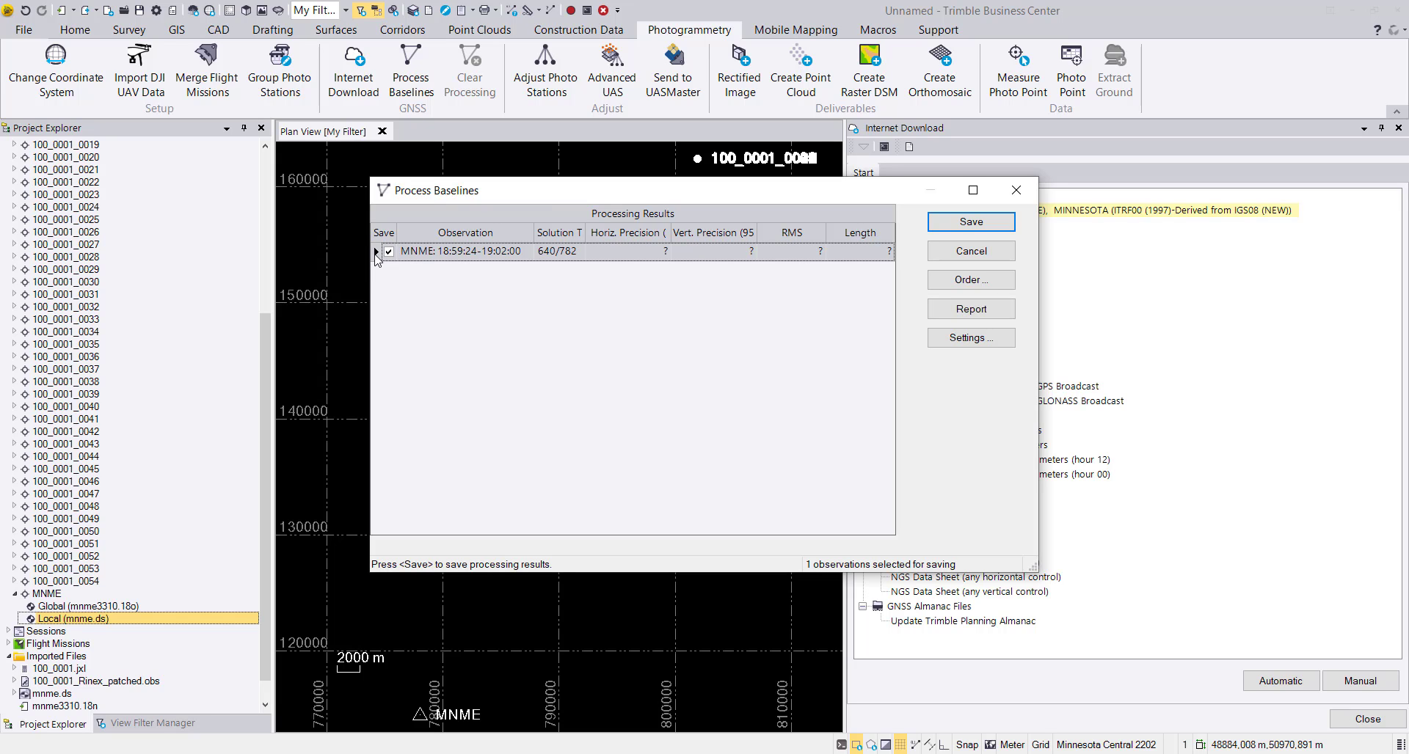
left_click(944, 310)
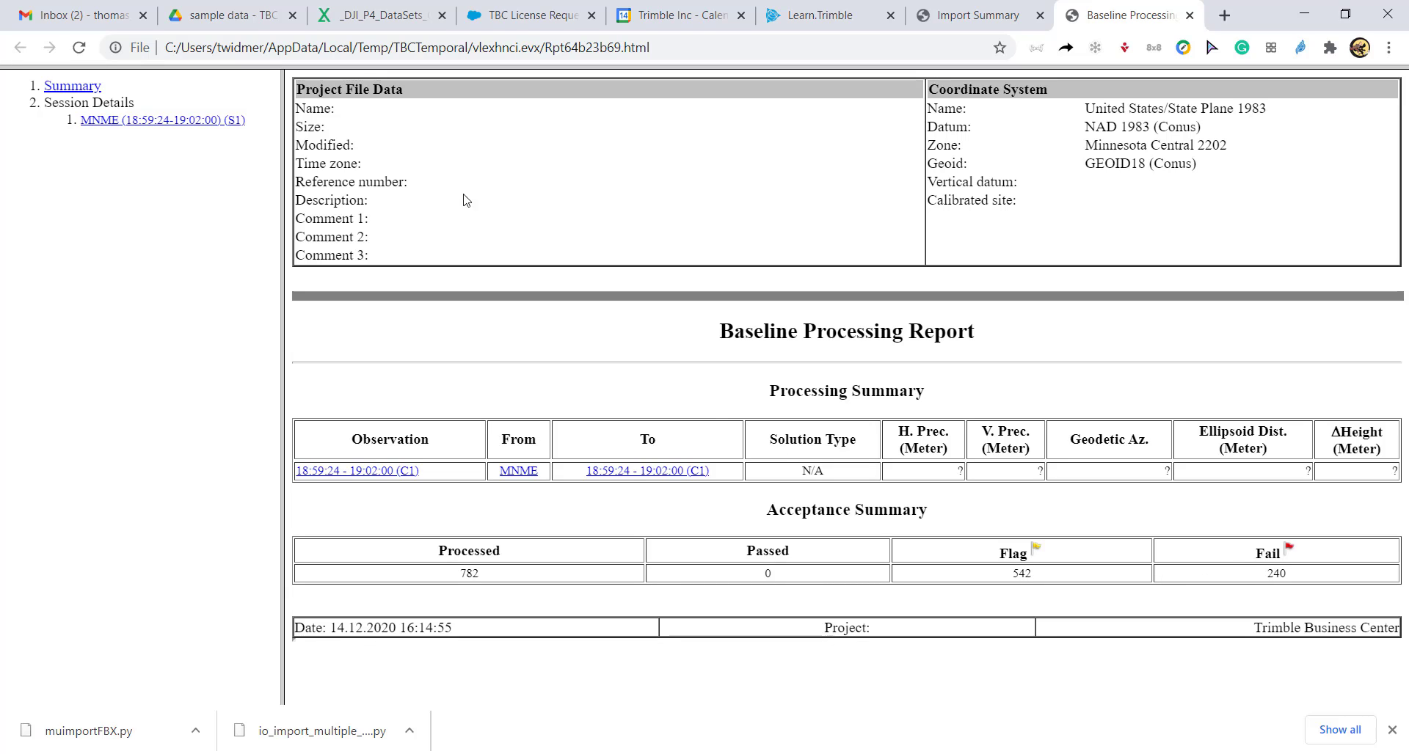
left_click(131, 122)
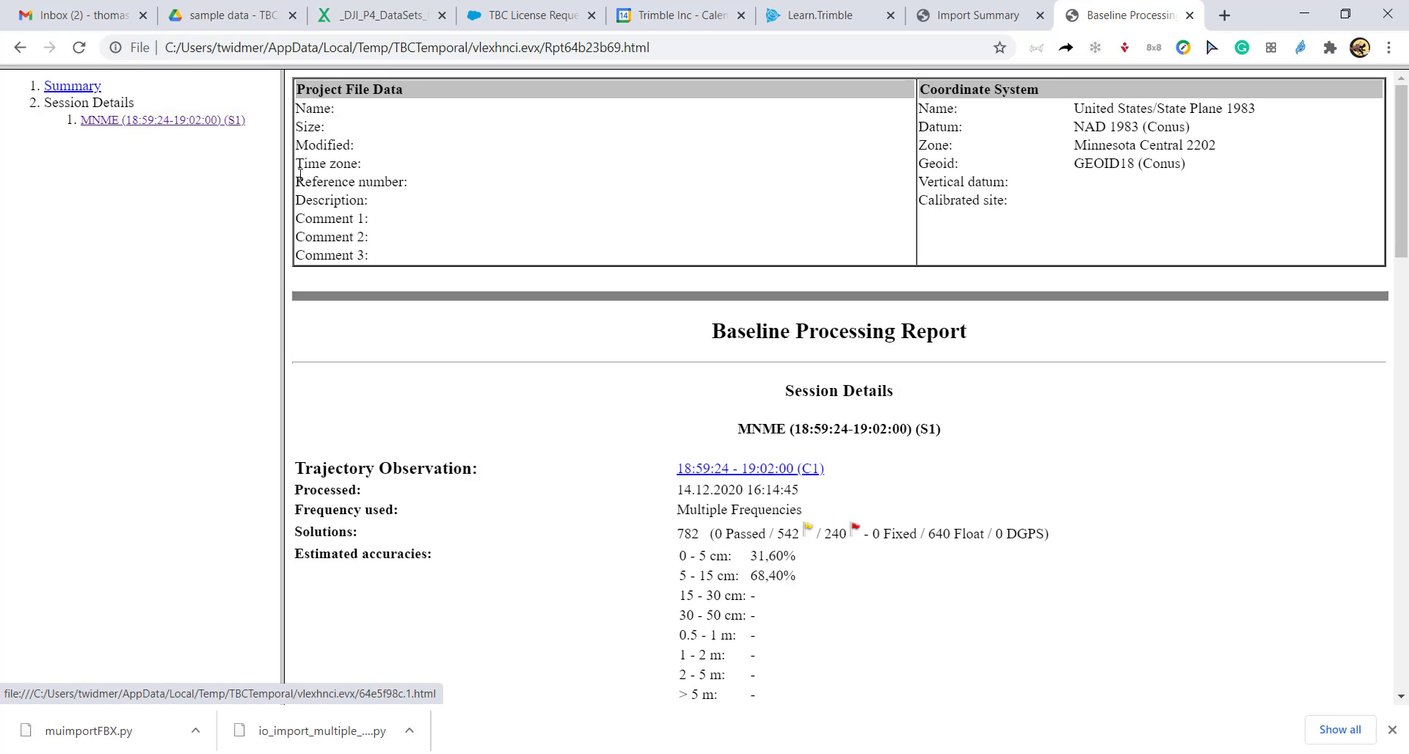
Examine the report's estimated accuracies and satellite tracking summary, and return to the baseline processing results in Trimble Business Center.
scroll(819, 649, "down", 2)
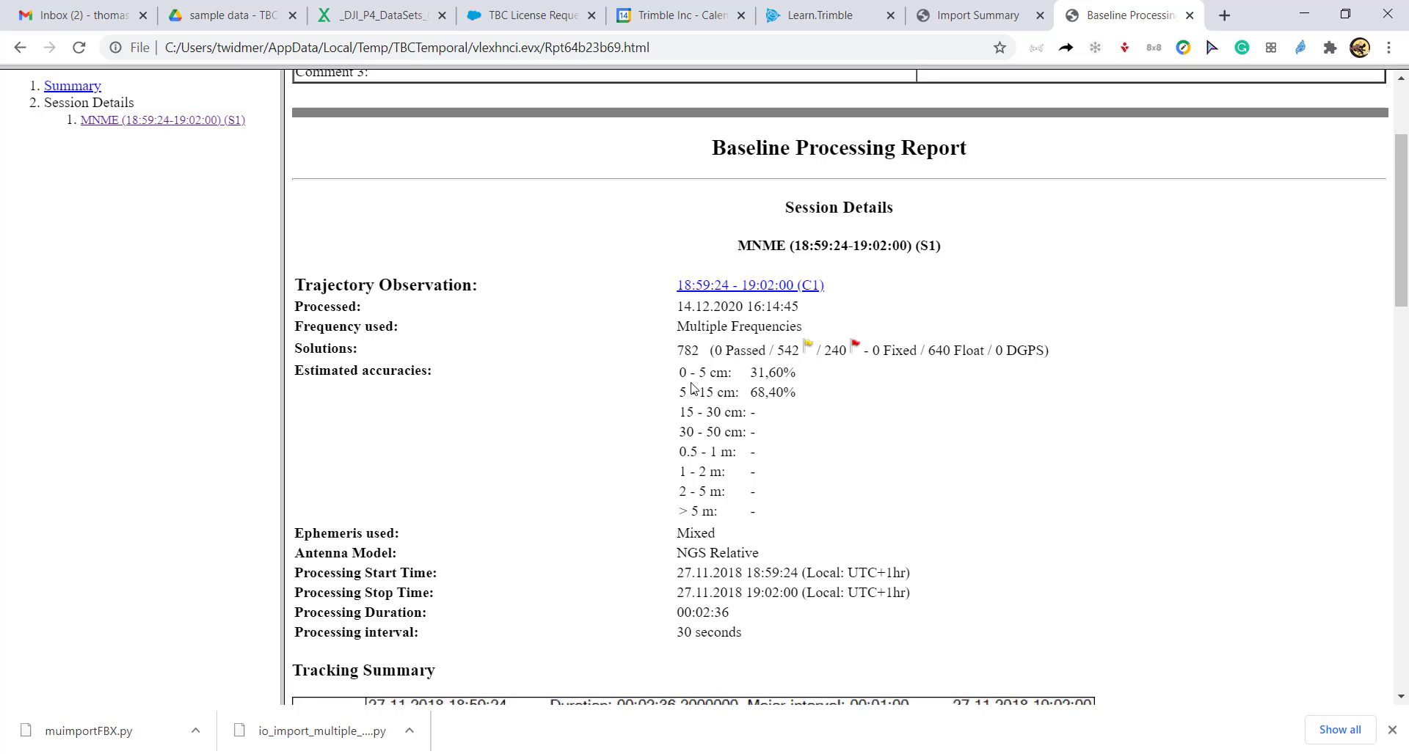
scroll(712, 400, "down", 10)
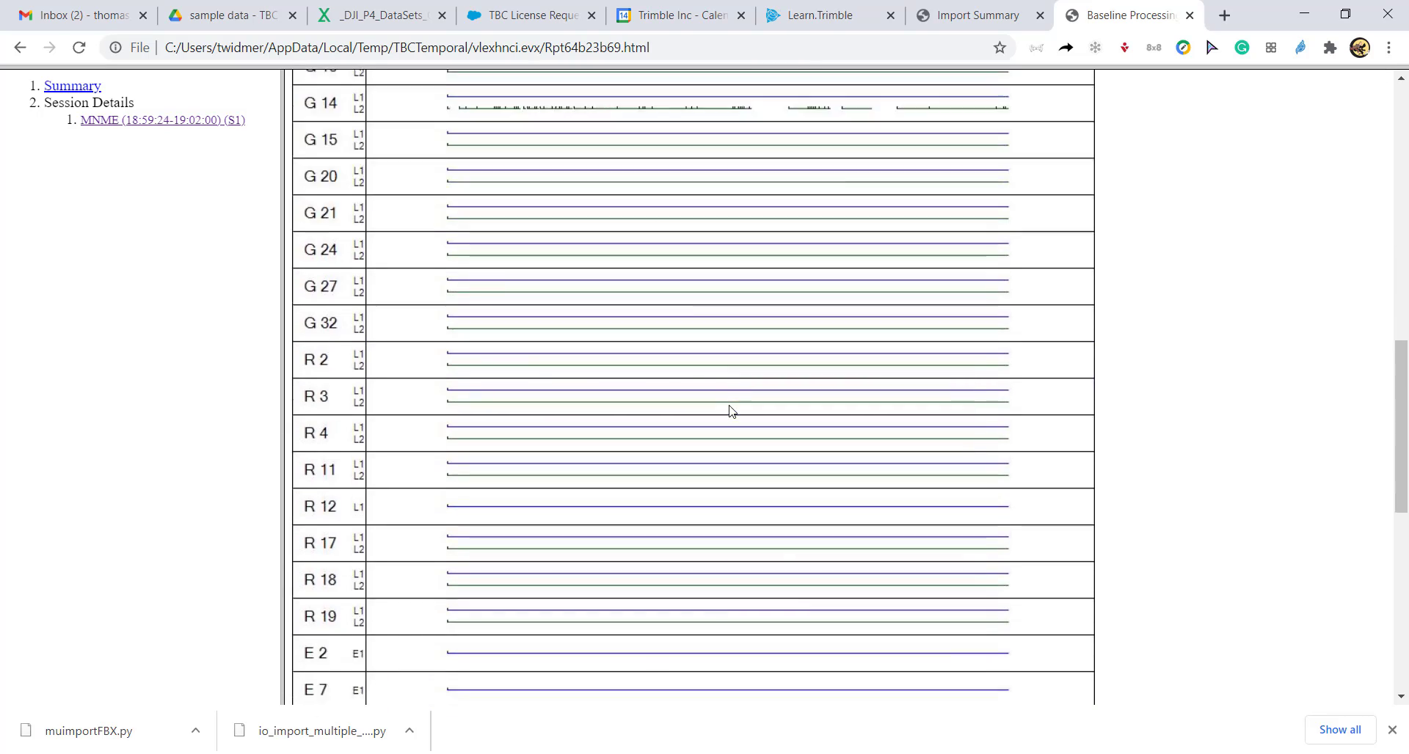
scroll(730, 410, "down", 9)
scroll(730, 411, "up", 9)
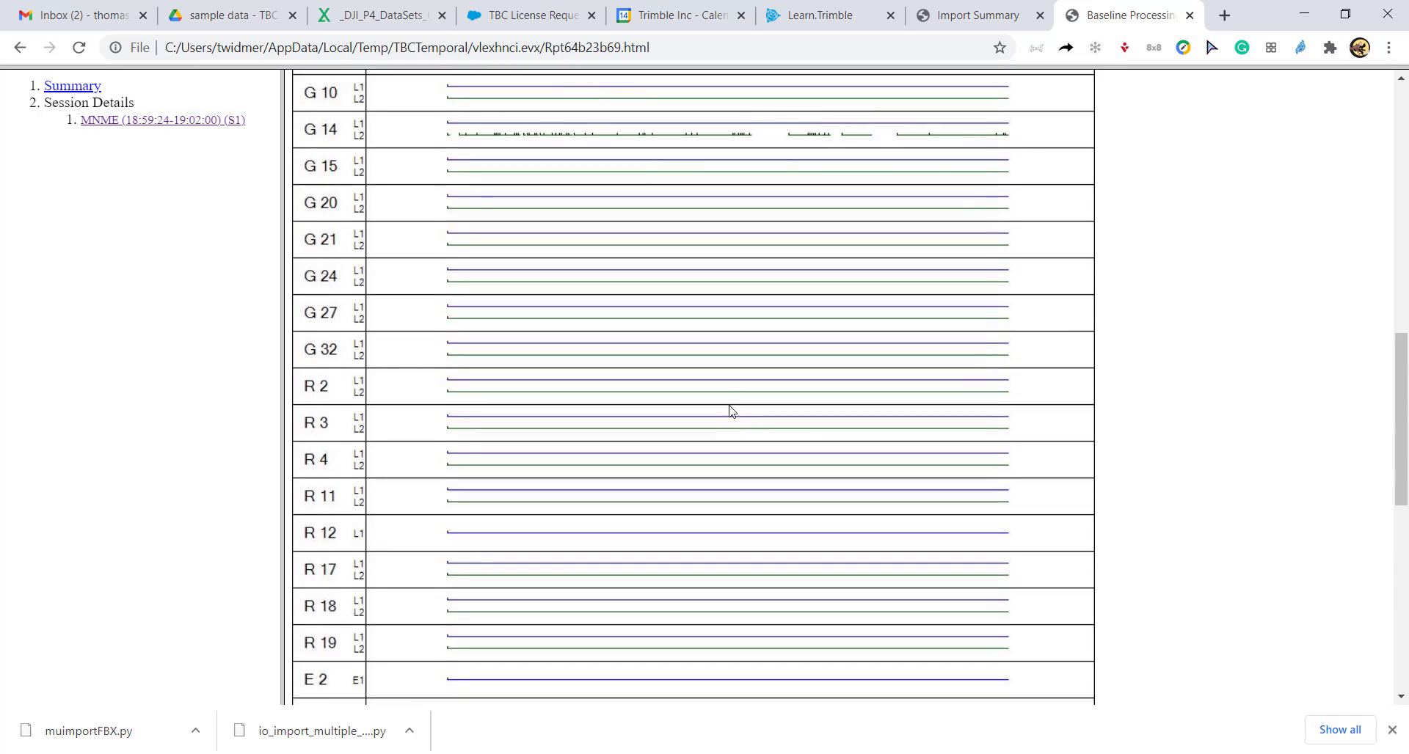
scroll(730, 411, "up", 8)
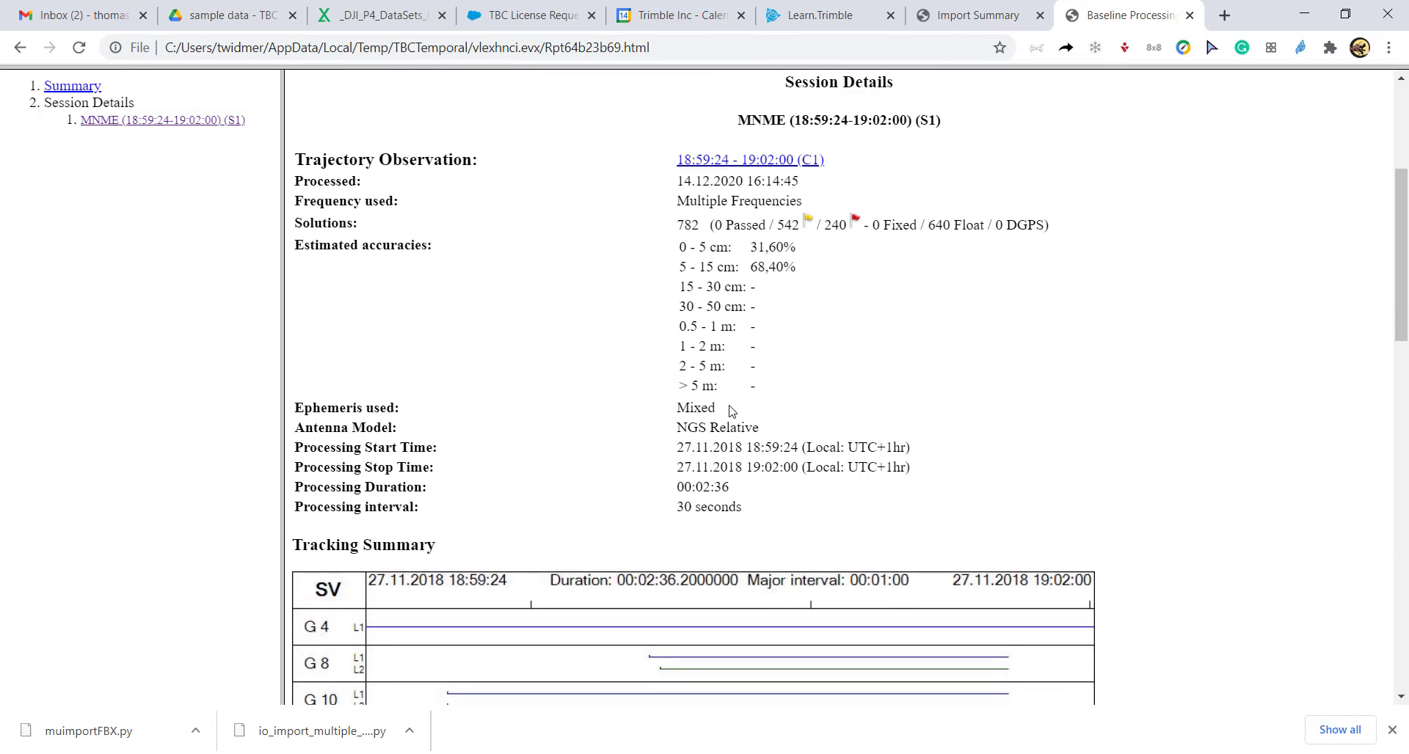
left_click(1303, 18)
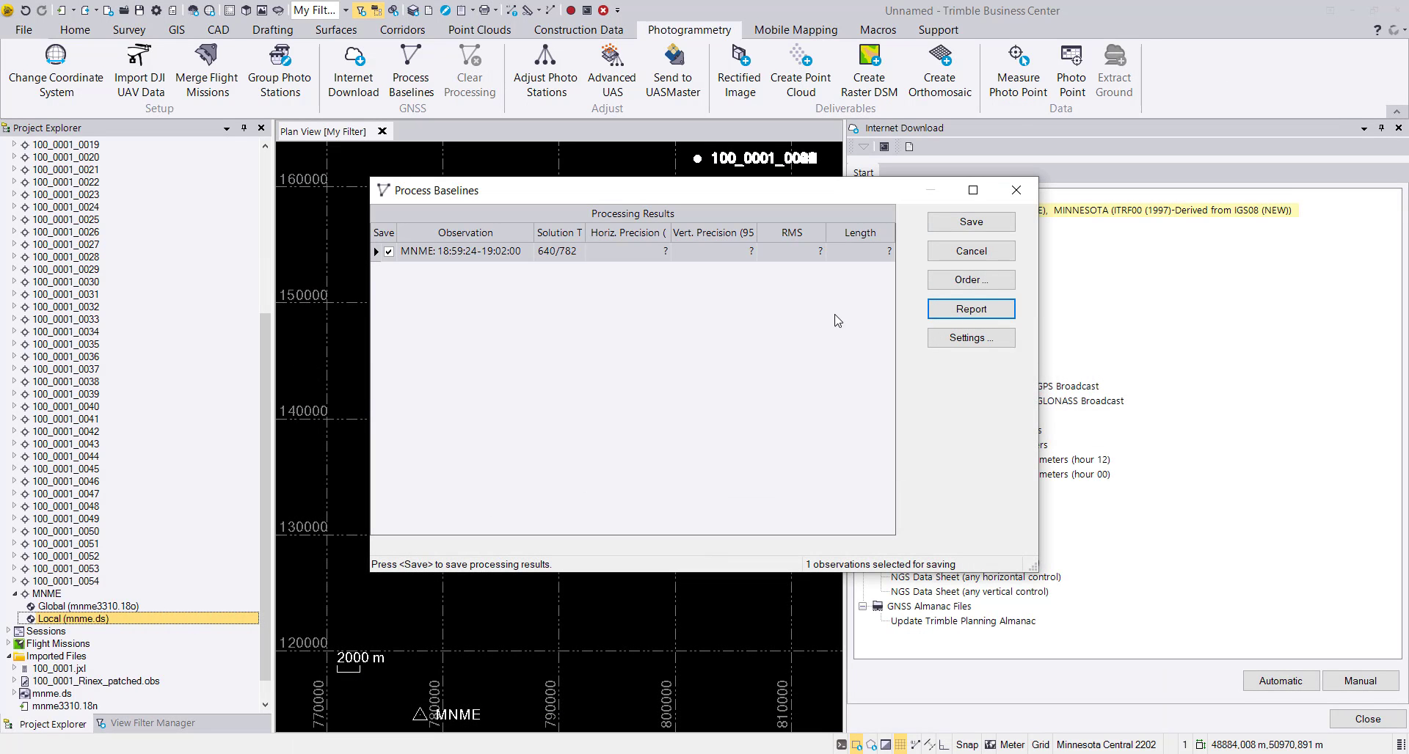
Save the processed MNME baseline results and close Internet Download.
left_click(947, 222)
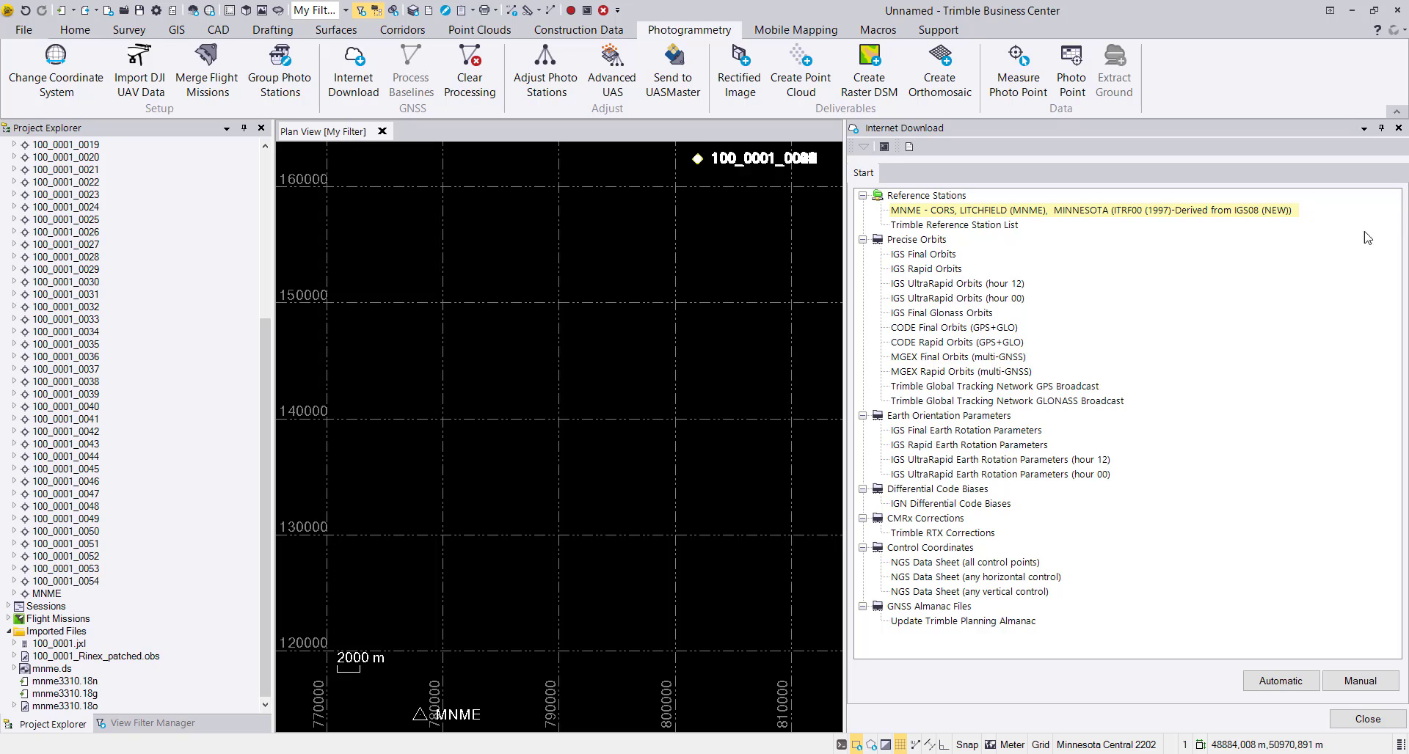
left_click(1398, 127)
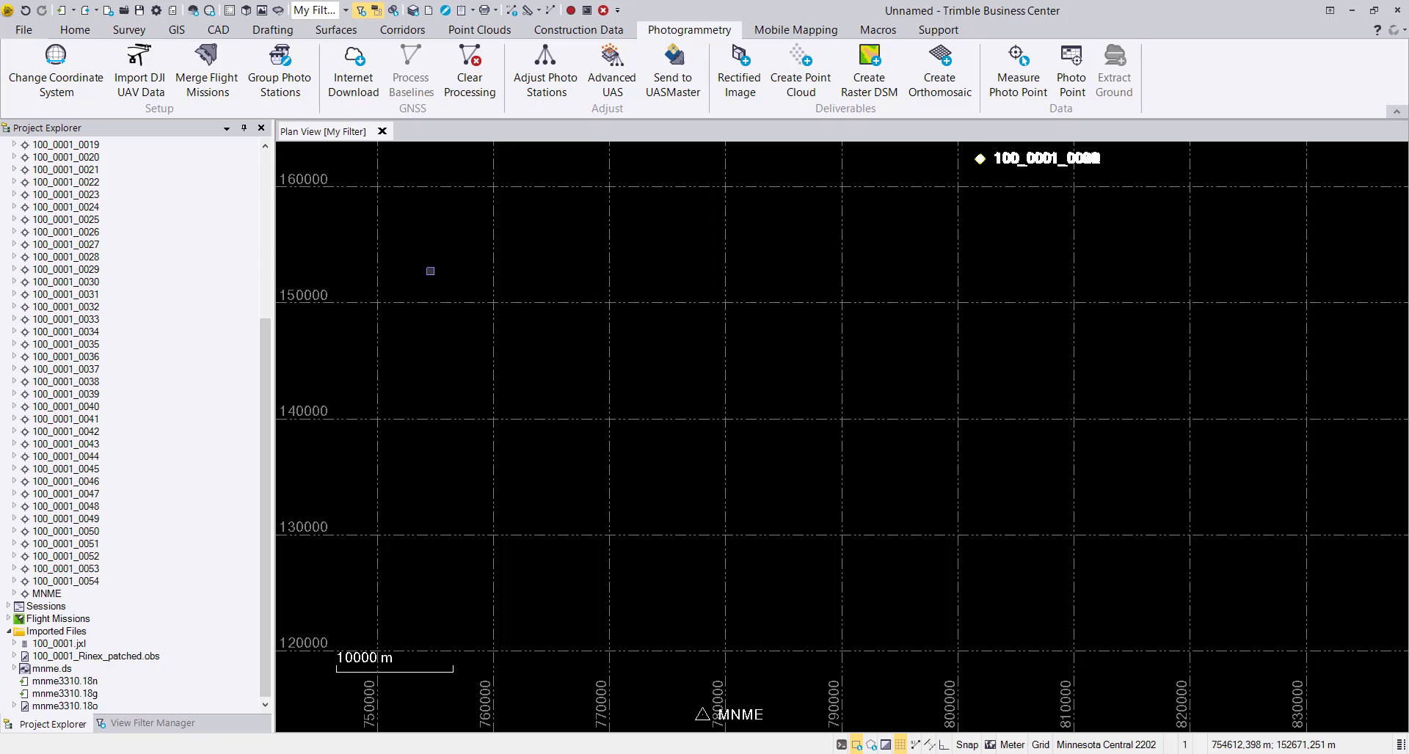
Run the relative adjustment of the photo stations for DJI Flight Mission and apply it.
left_click(546, 70)
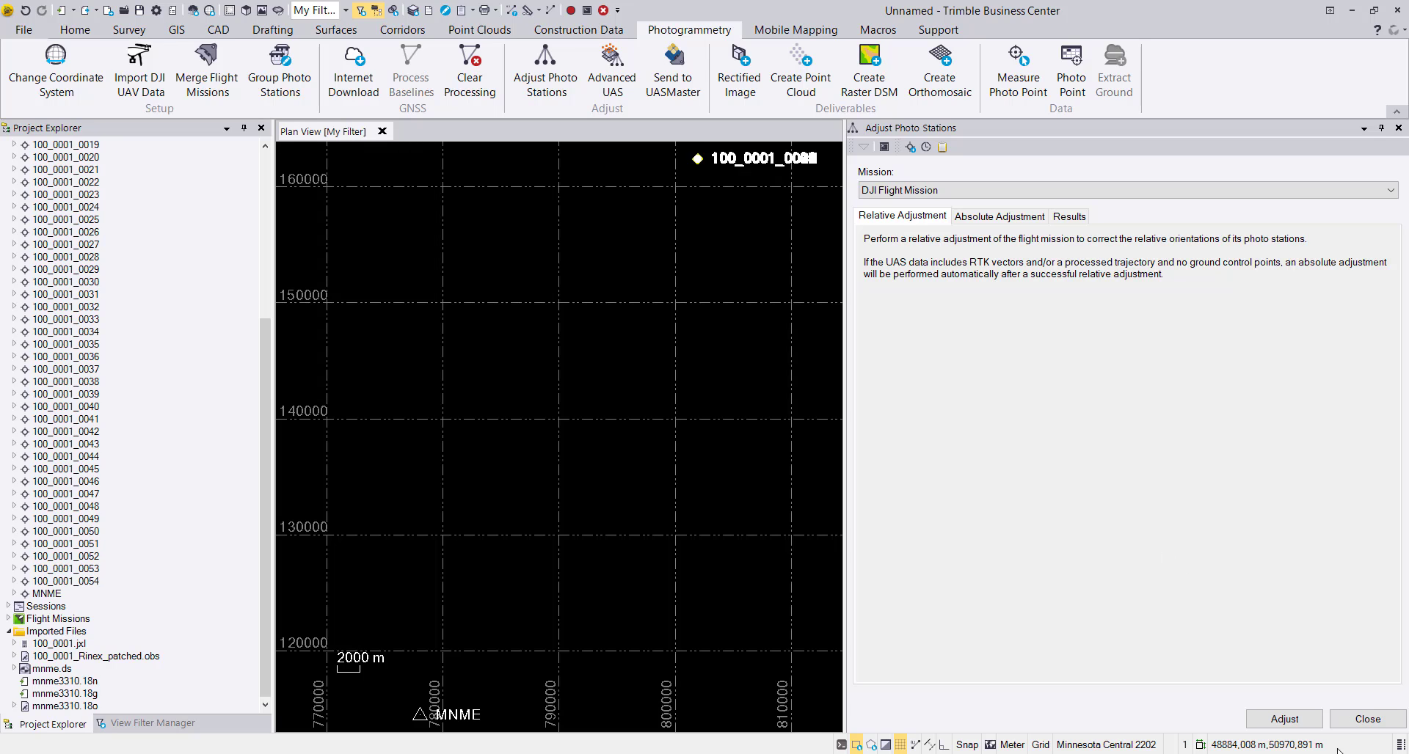
left_click(1294, 720)
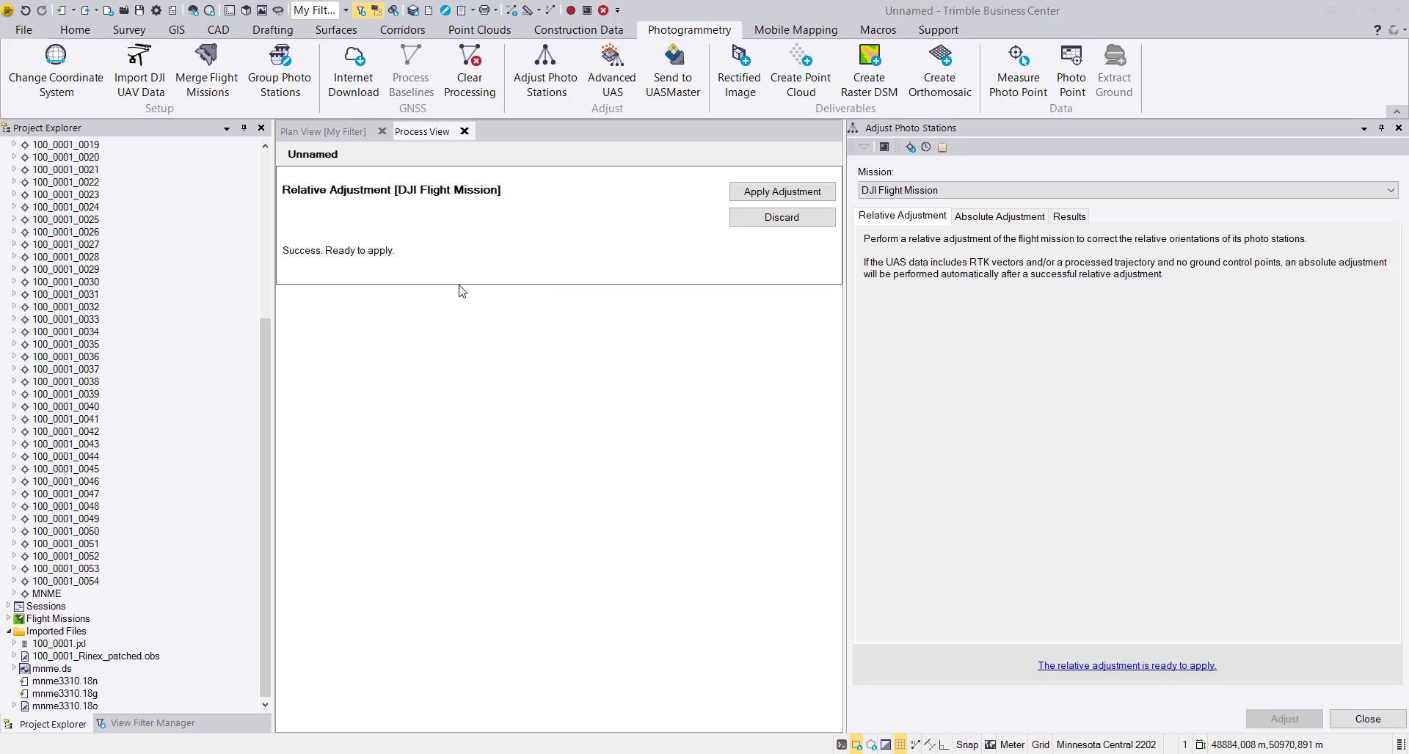
left_click(794, 197)
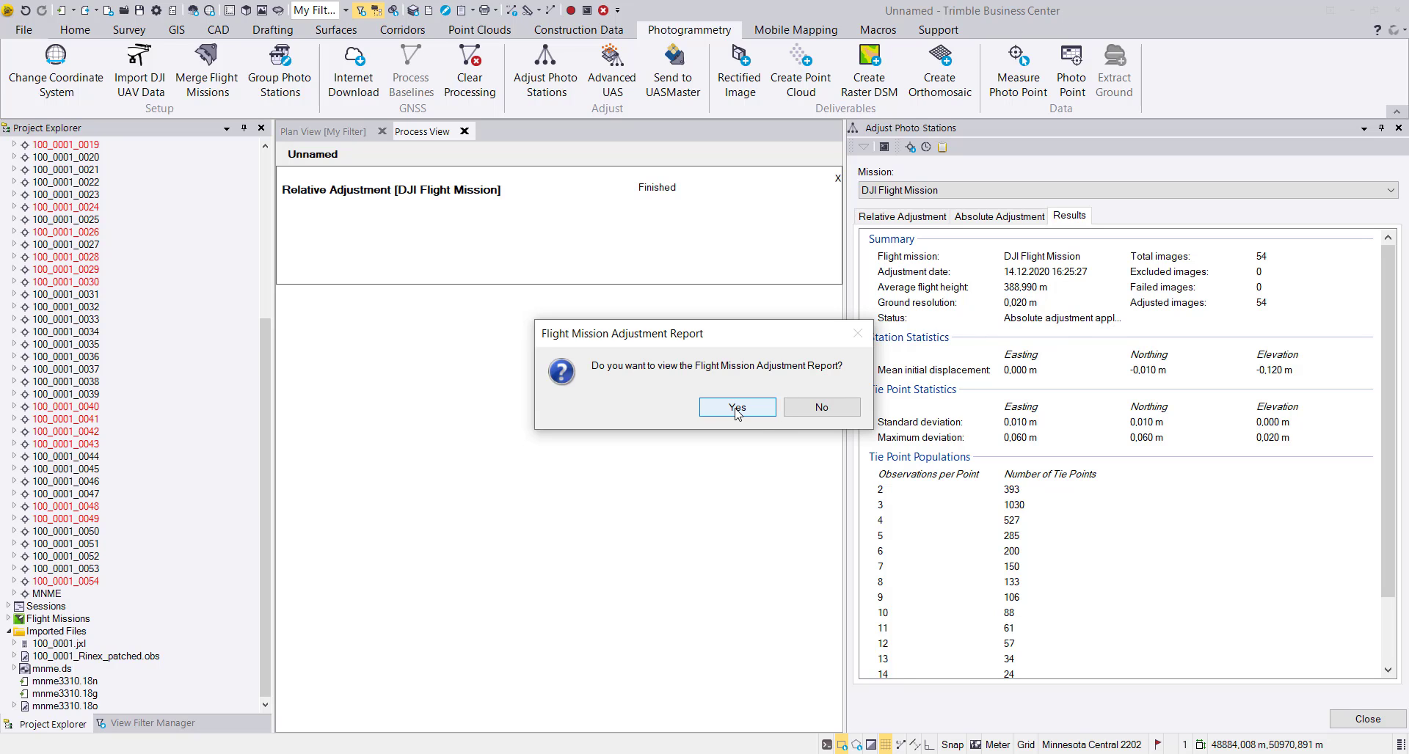
View the block adjustment settings and results in the Flight Mission Adjustment Report, and close the report and Adjust Photo Stations.
left_click(771, 415)
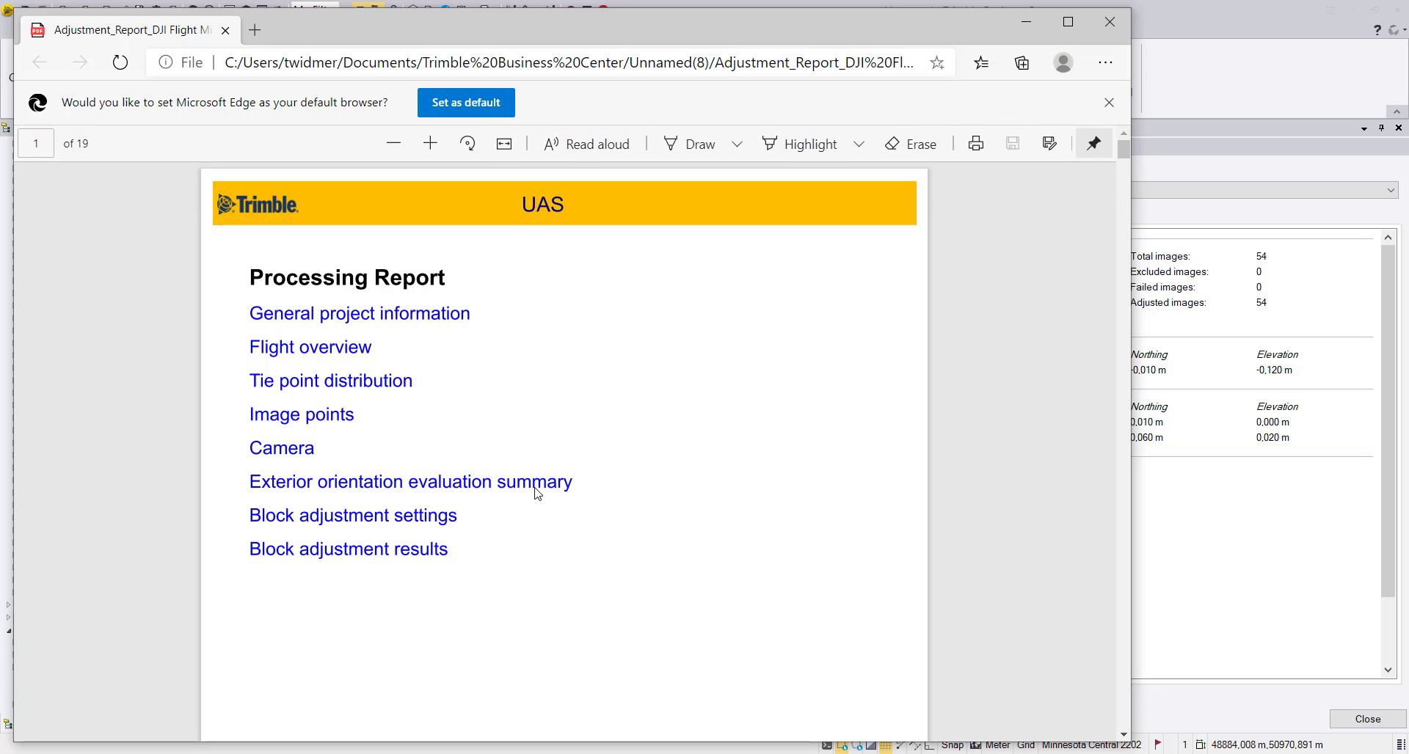
left_click(353, 562)
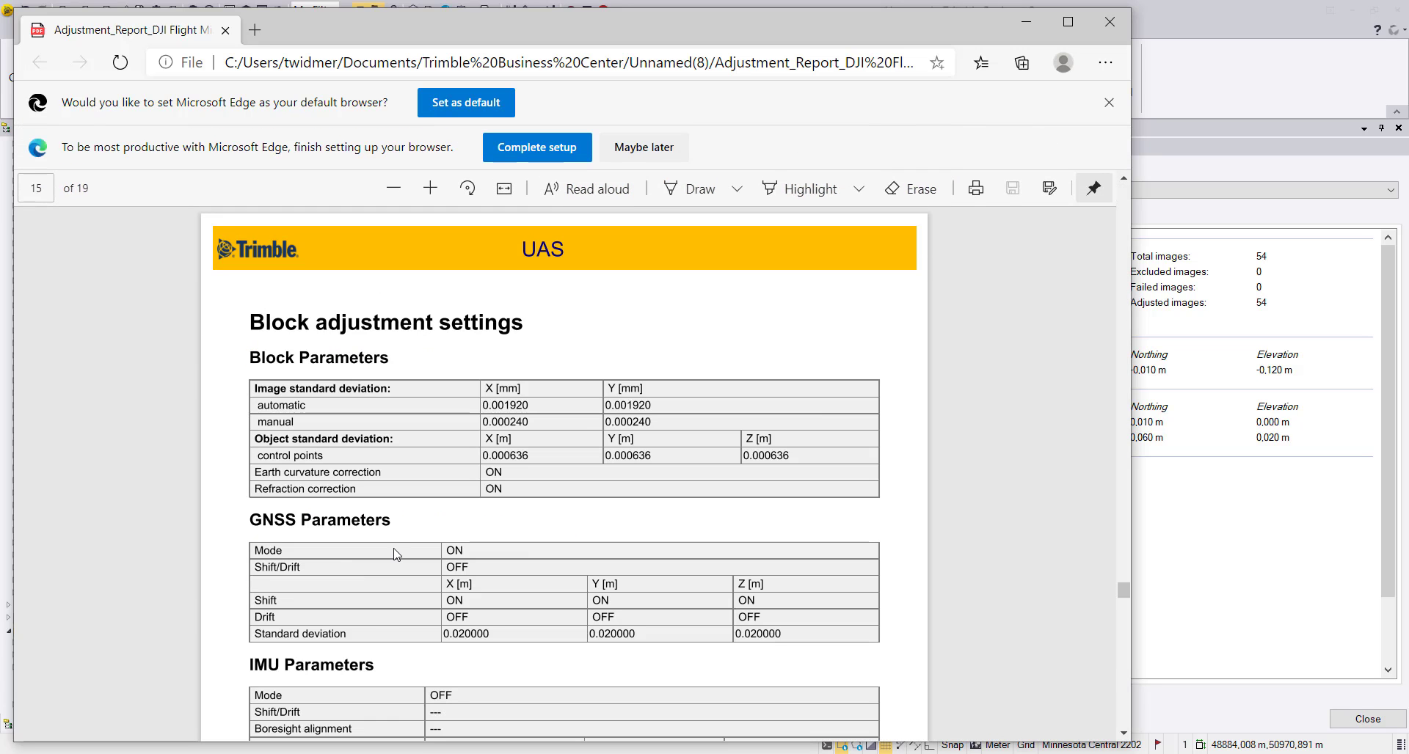
scroll(394, 554, "down", 3)
scroll(393, 554, "down", 1)
scroll(393, 550, "up", 1)
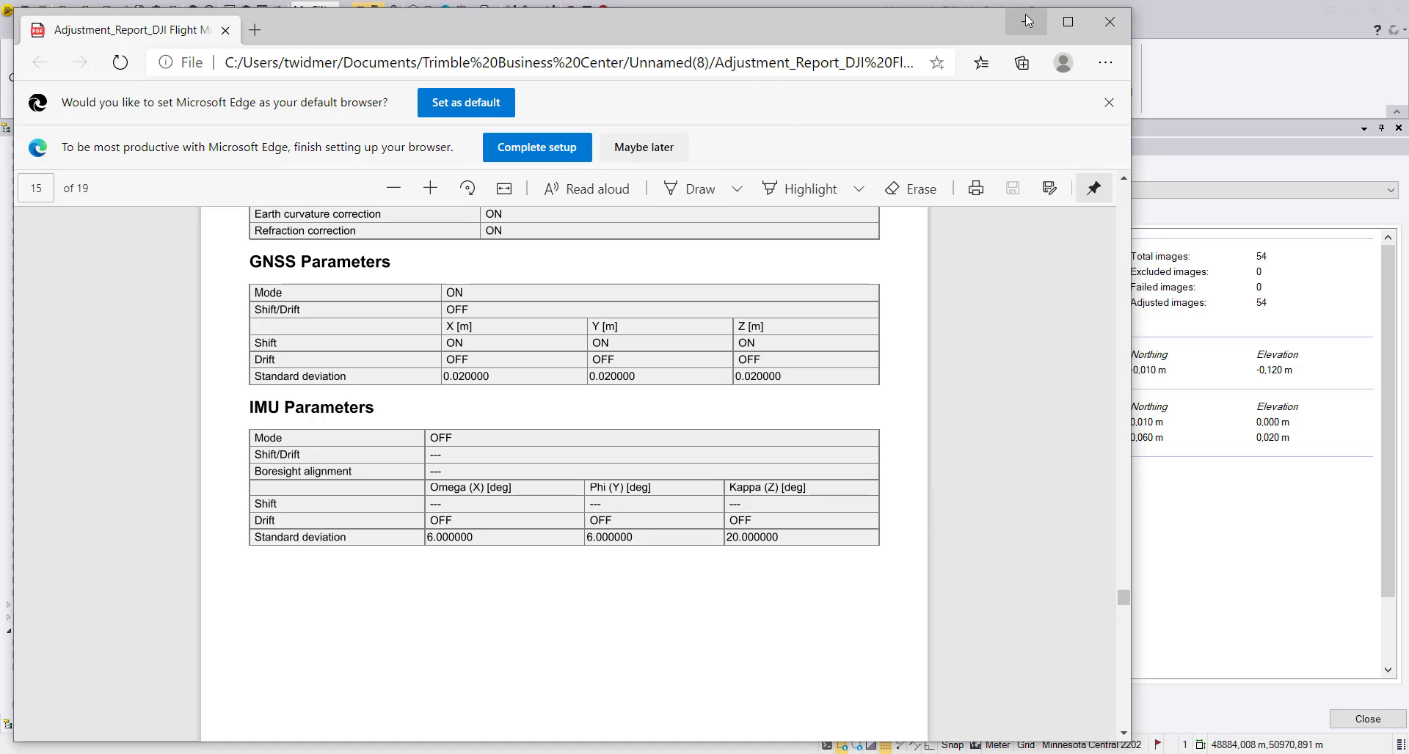
scroll(765, 450, "down", 1)
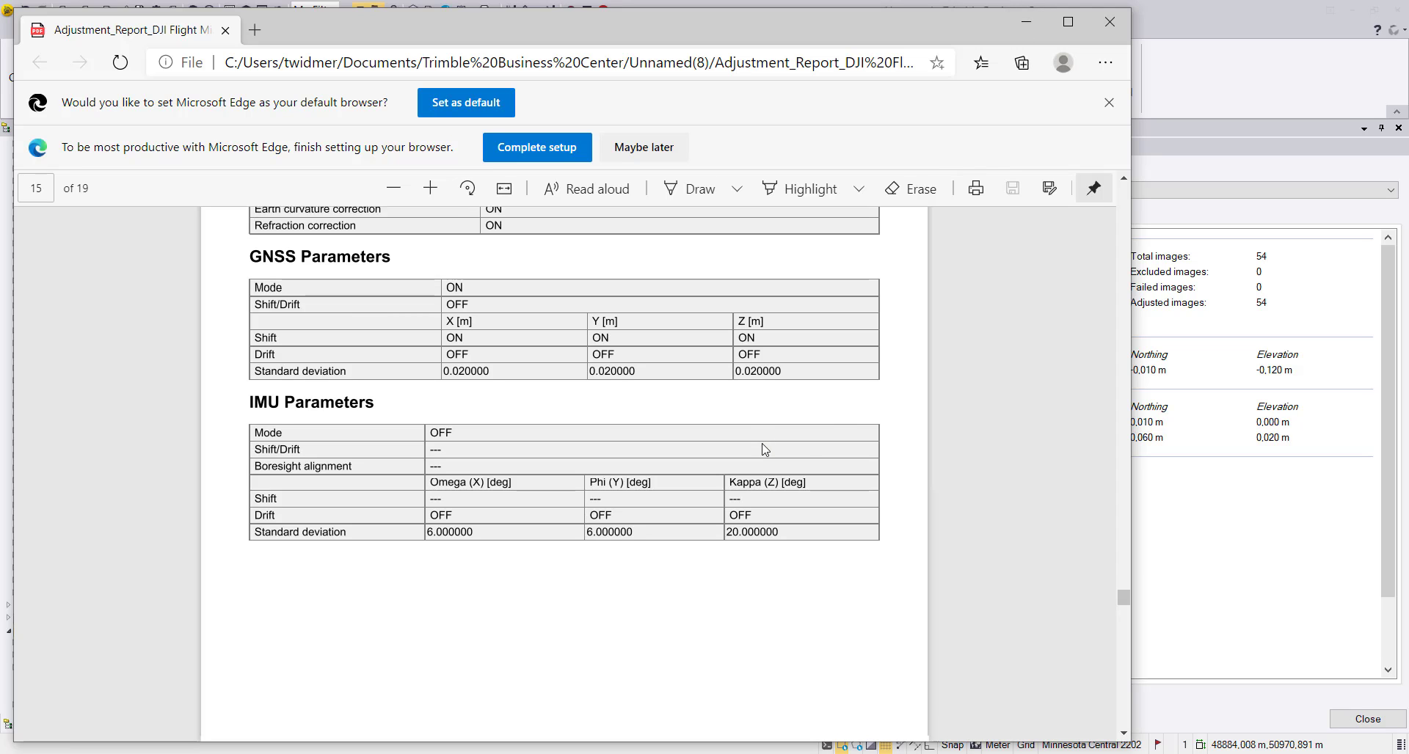
scroll(766, 450, "down", 8)
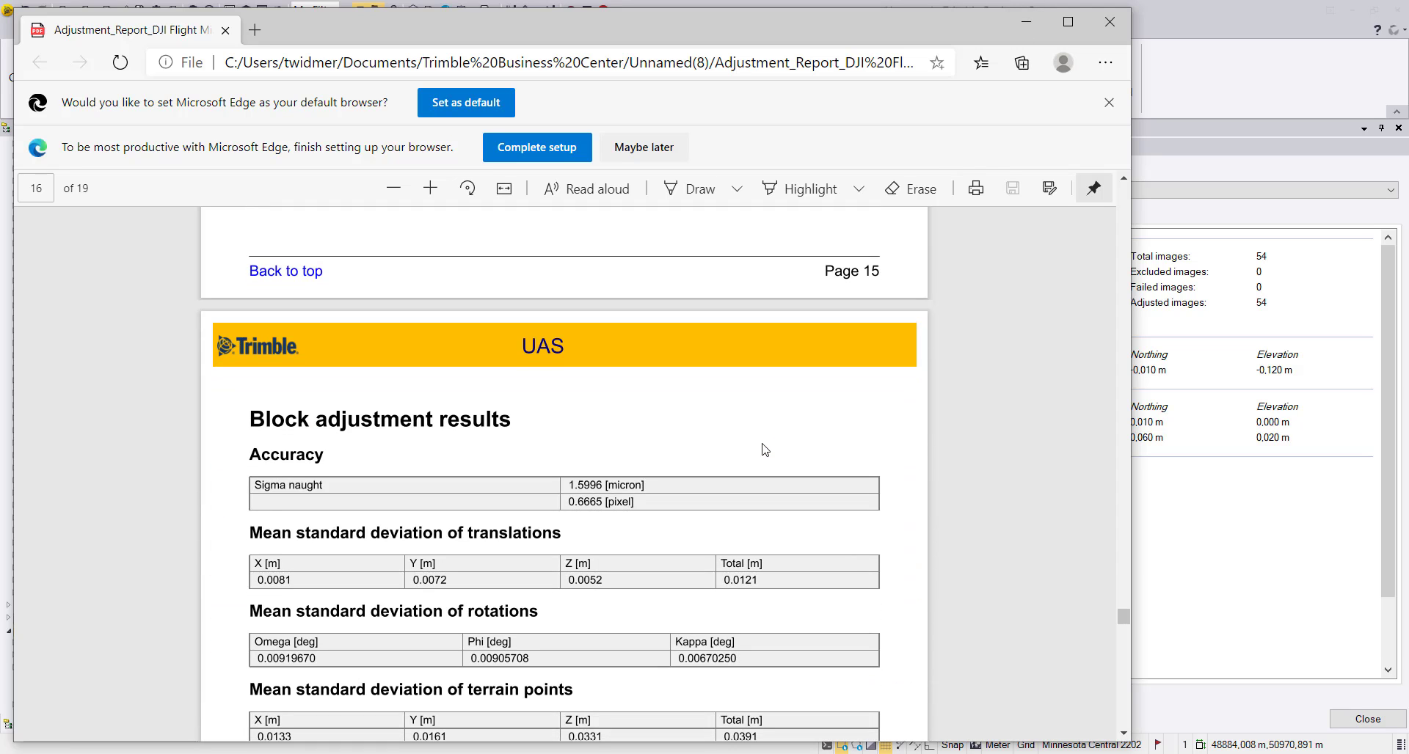
scroll(766, 450, "down", 4)
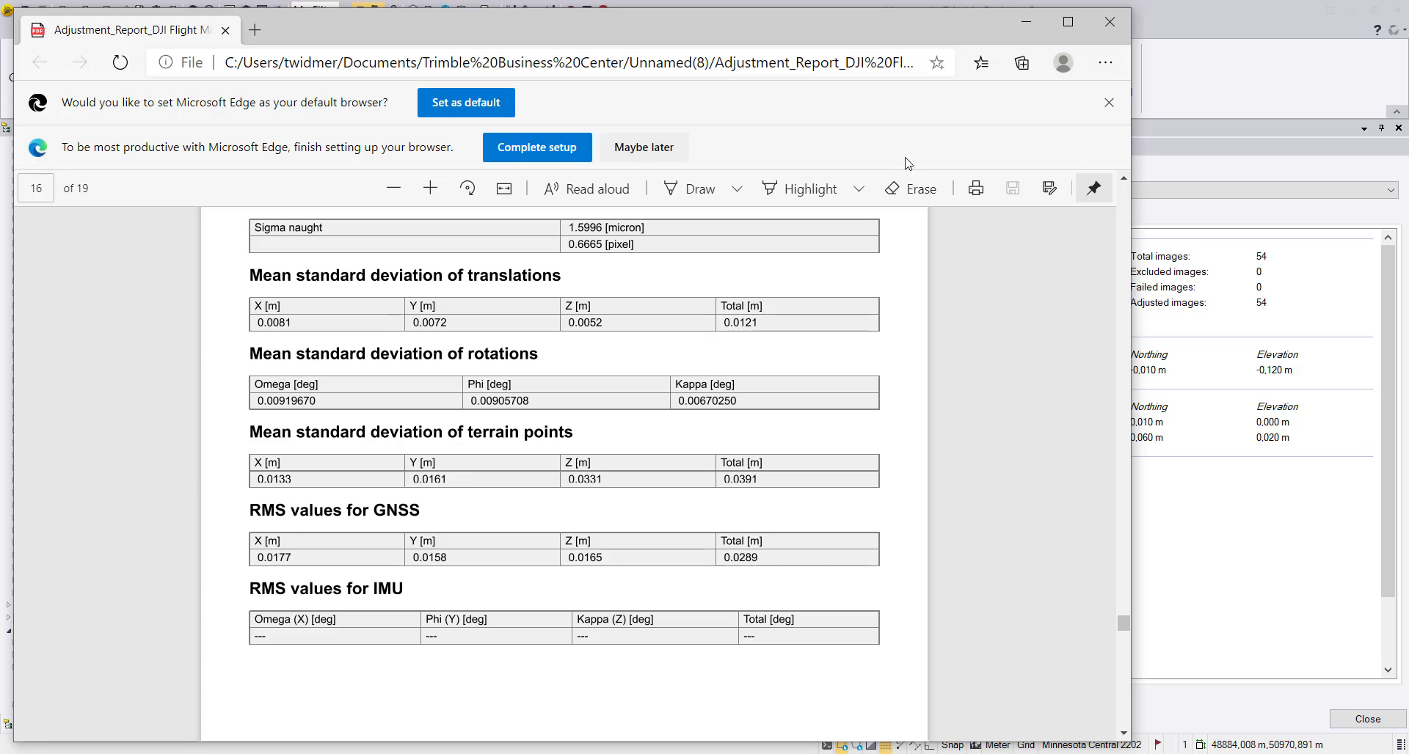
left_click(1121, 24)
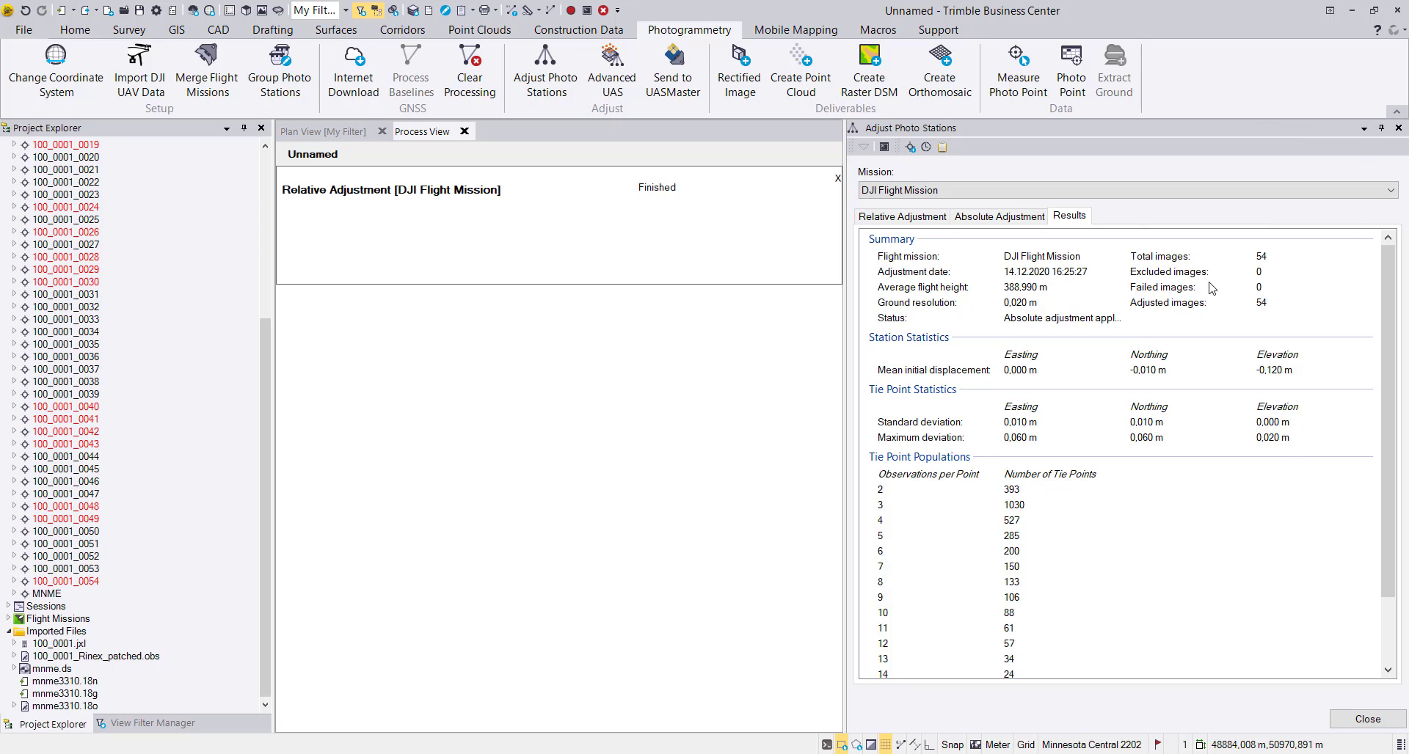
left_click(1360, 721)
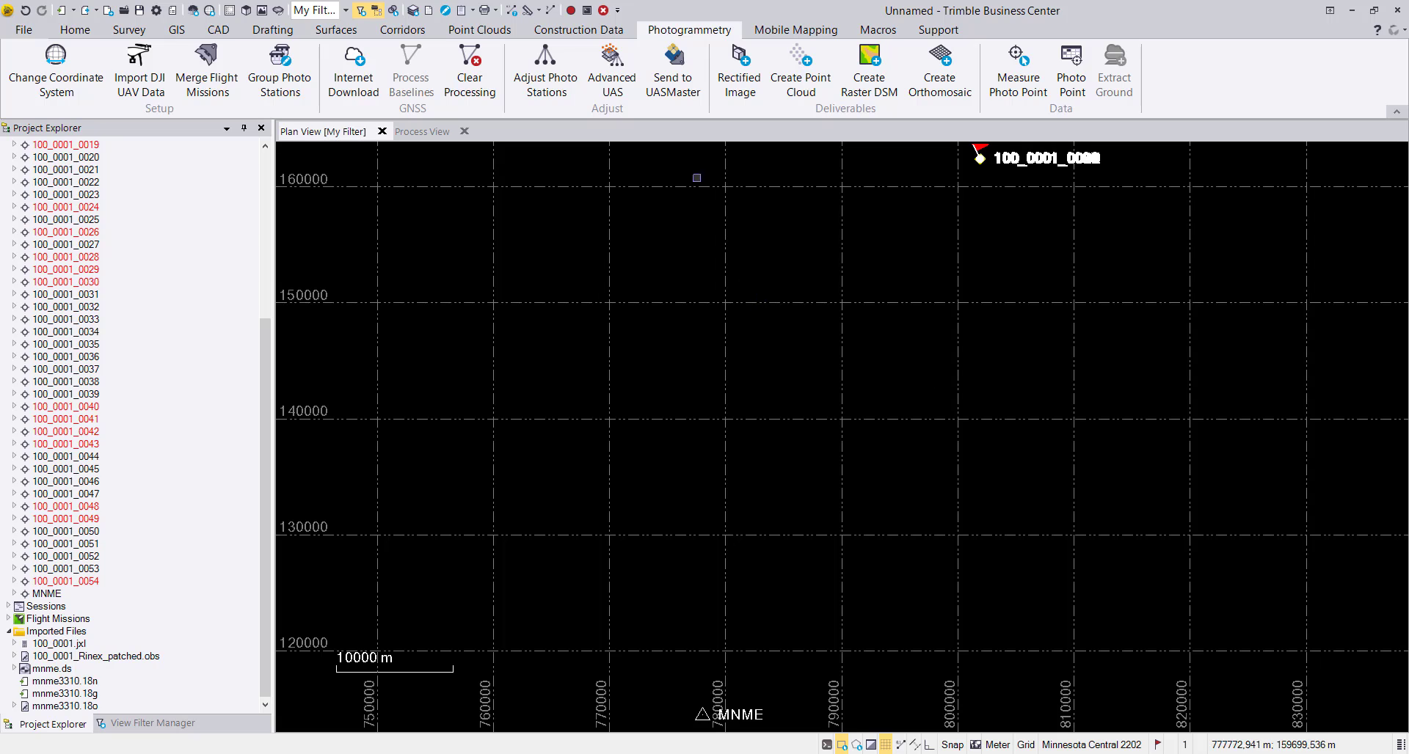
Start Advanced UAS for DJI Flight Mission and browse for the output location to the Phantom 4 RTK Internet Download folder under C:\TBC_TestData\DJI.
left_click(609, 71)
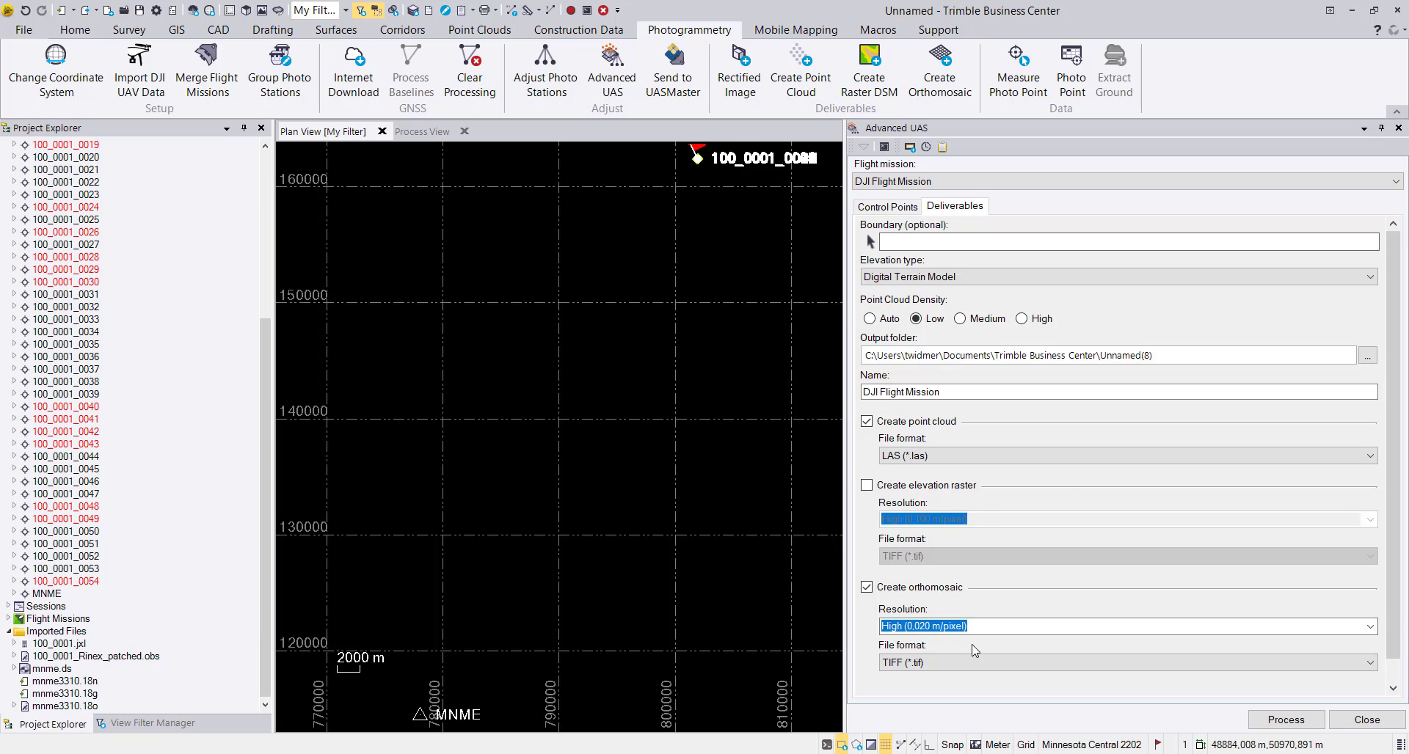
left_click(1368, 355)
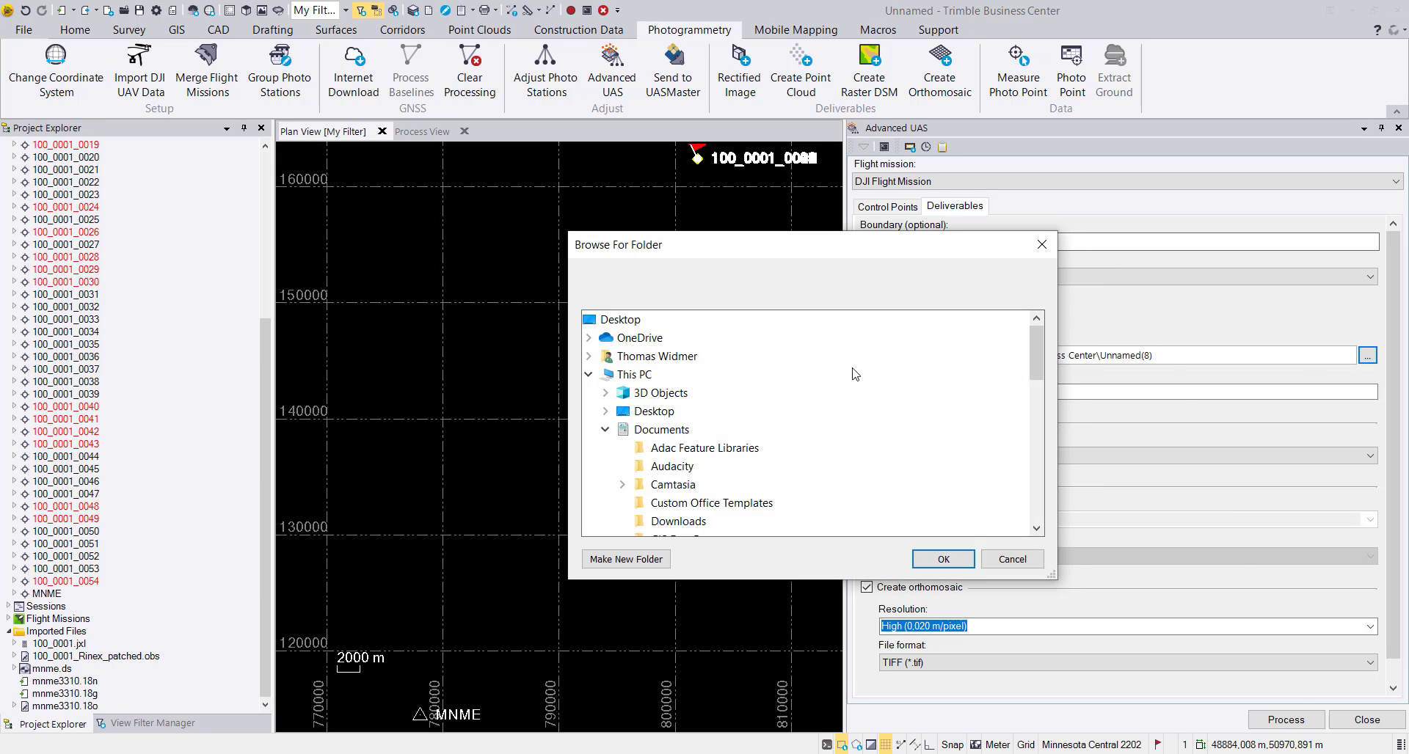
scroll(706, 481, "down", 3)
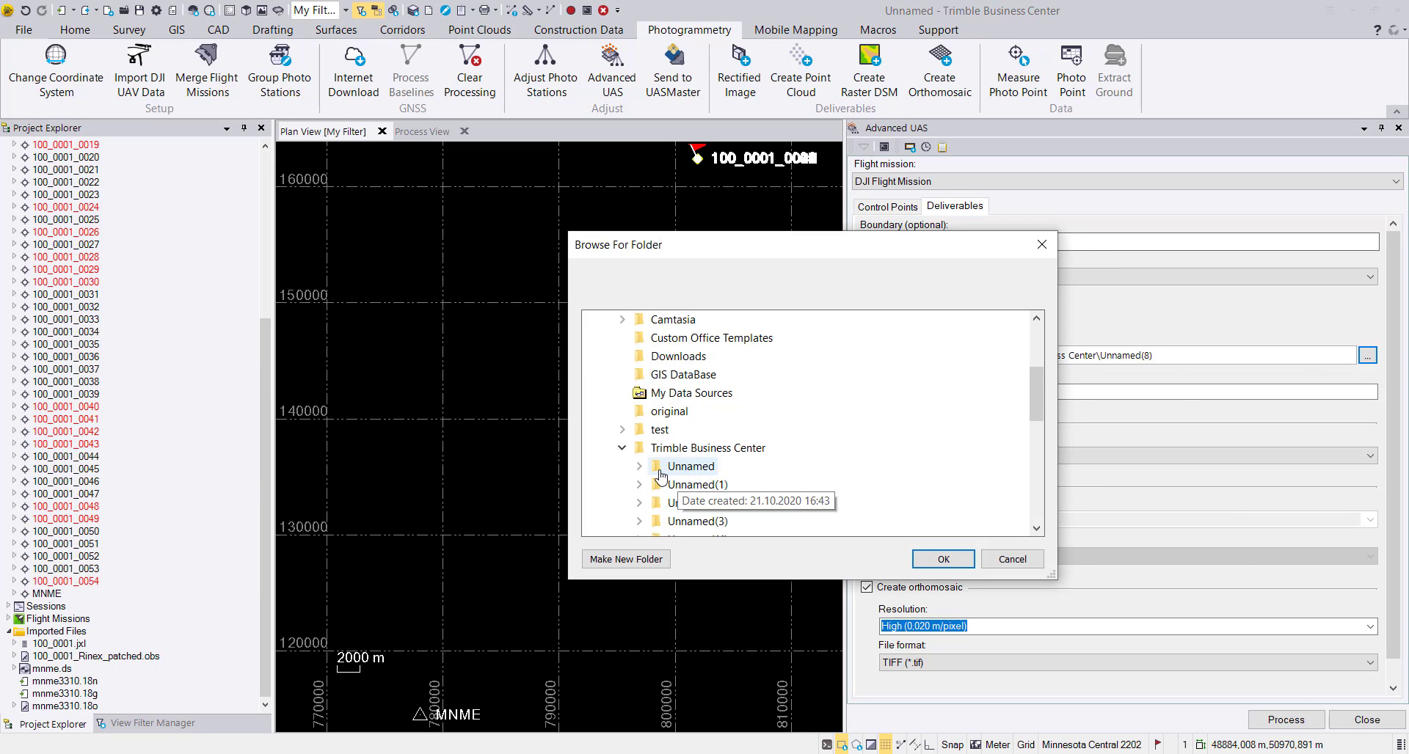
left_click(622, 448)
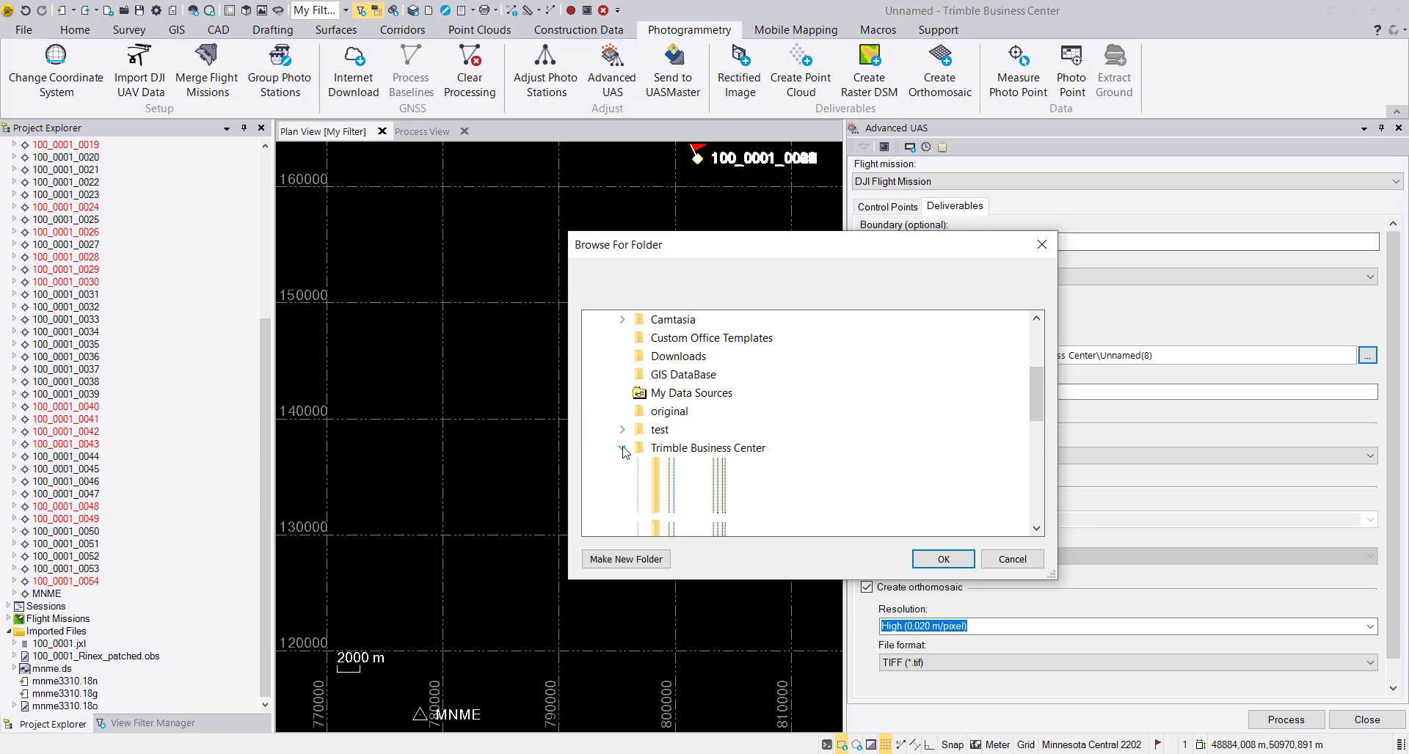
scroll(613, 404, "up", 2)
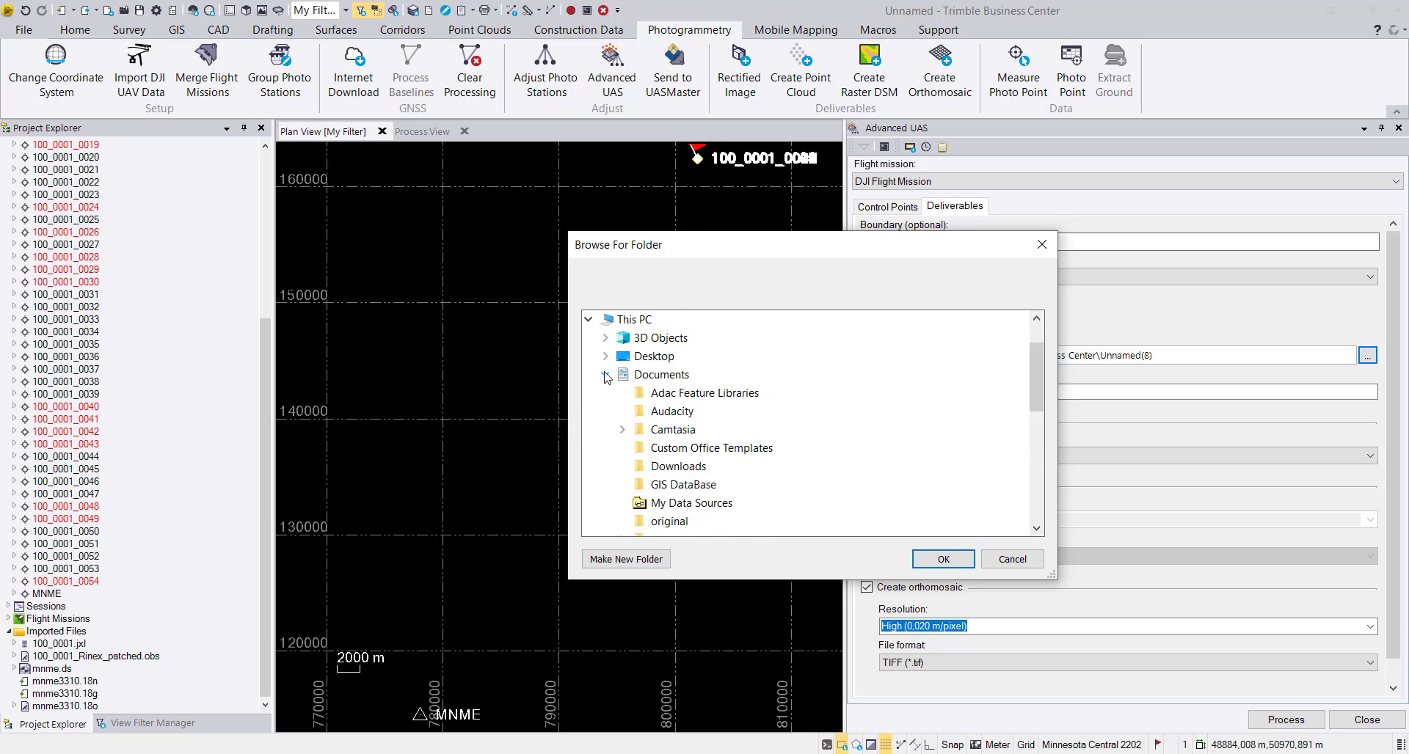
left_click(606, 375)
left_click(607, 467)
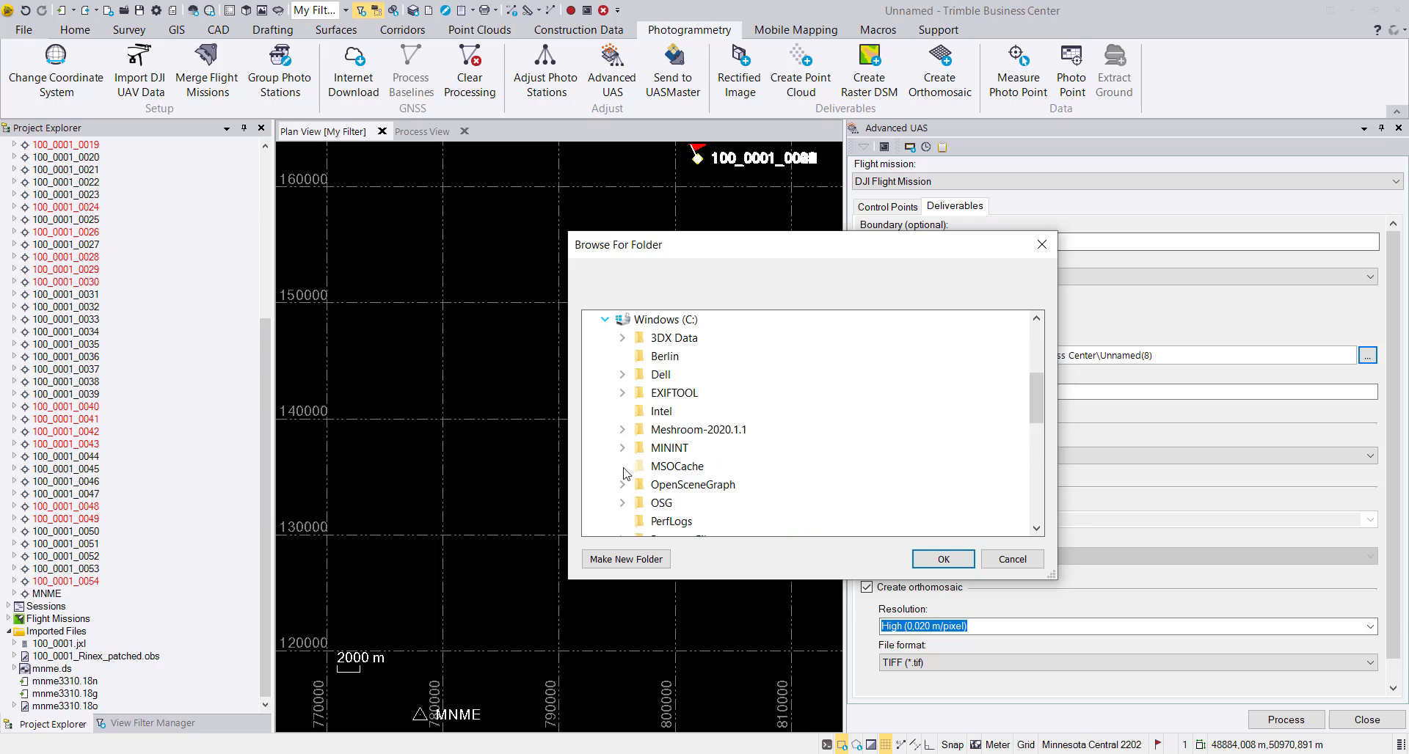
scroll(625, 474, "down", 3)
left_click(622, 430)
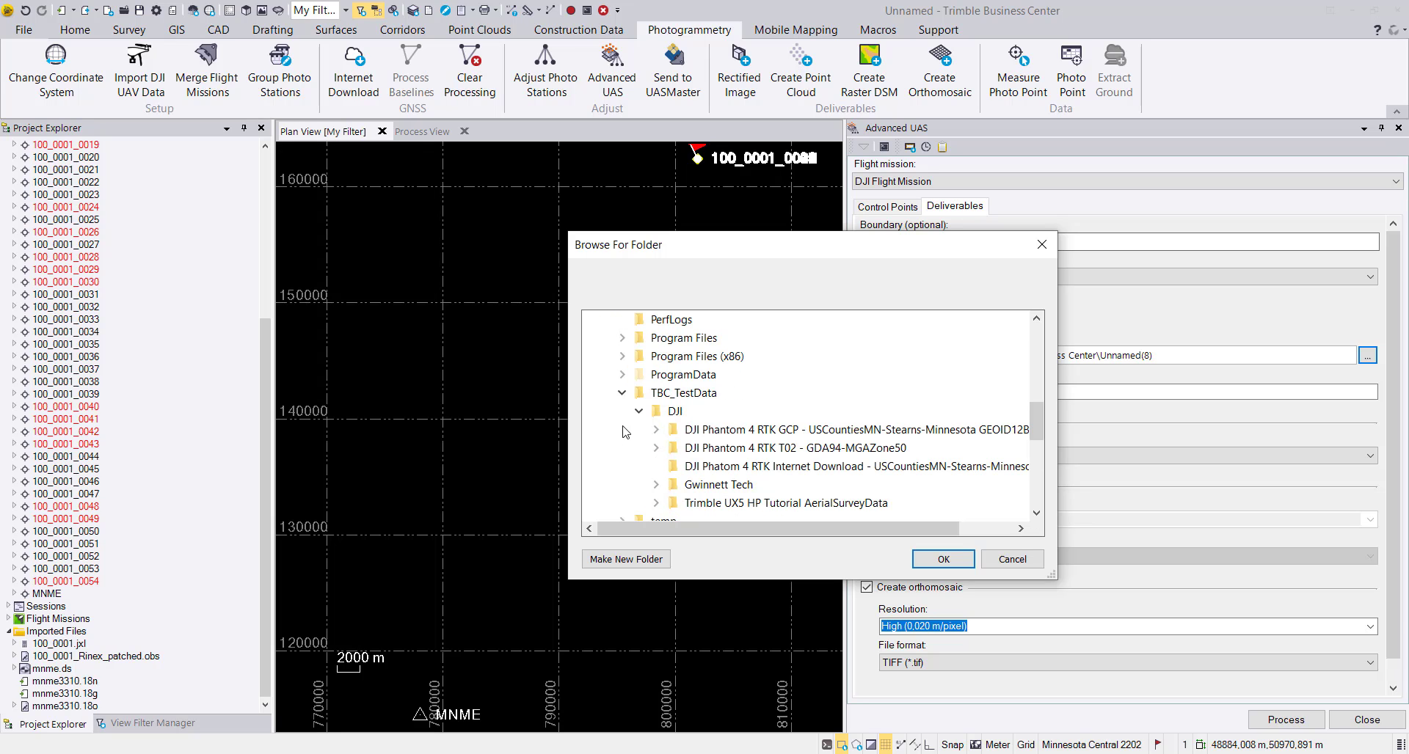
left_click(674, 468)
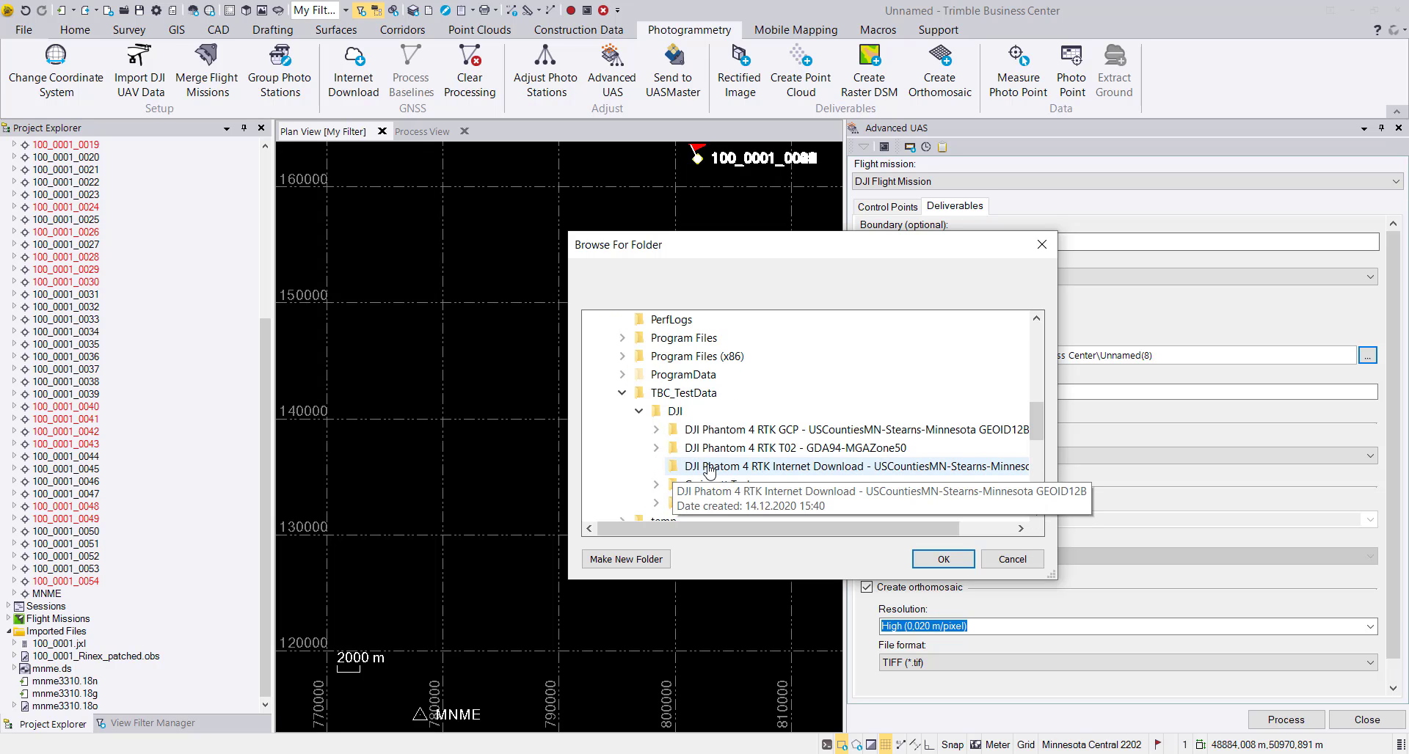
Create a subfolder named Output in the selected folder and set it as the output folder for the deliverables.
left_click(646, 564)
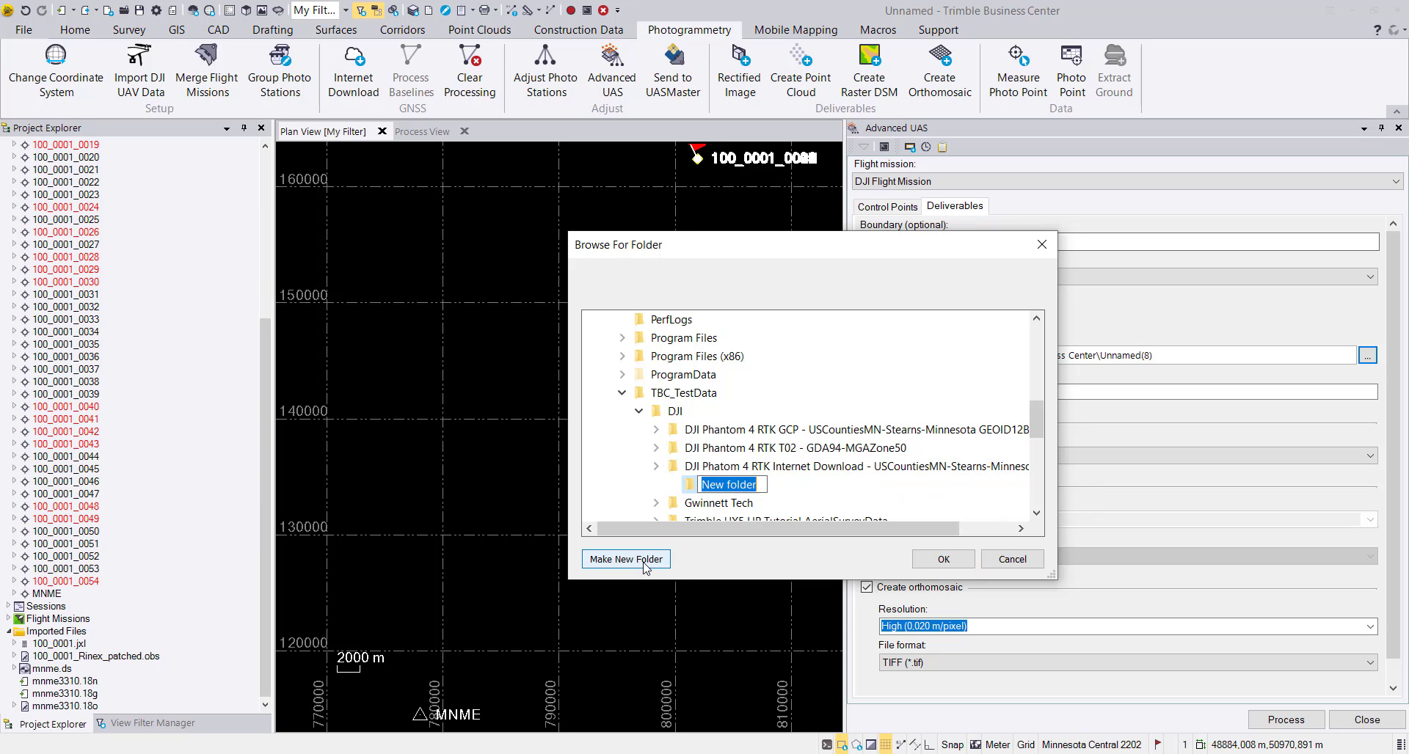
type("Outout")
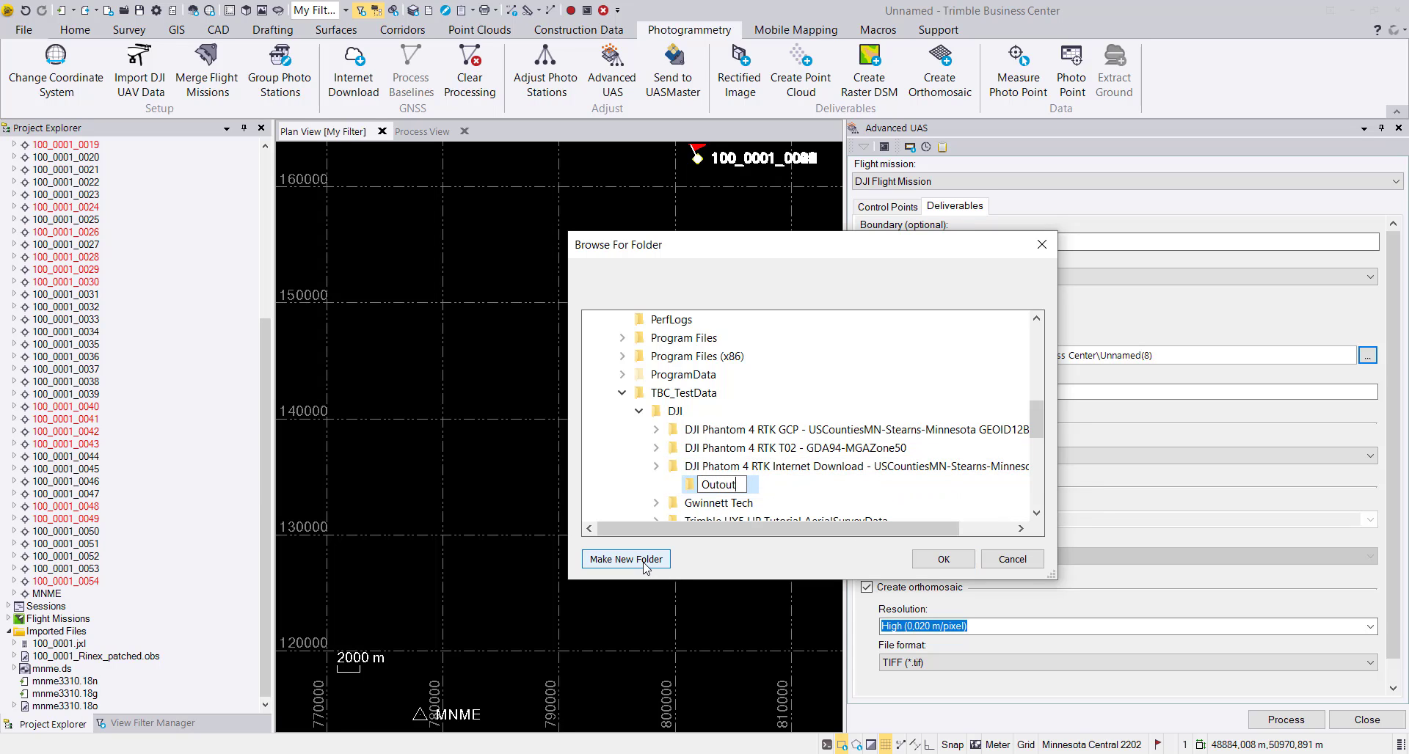
key("Return")
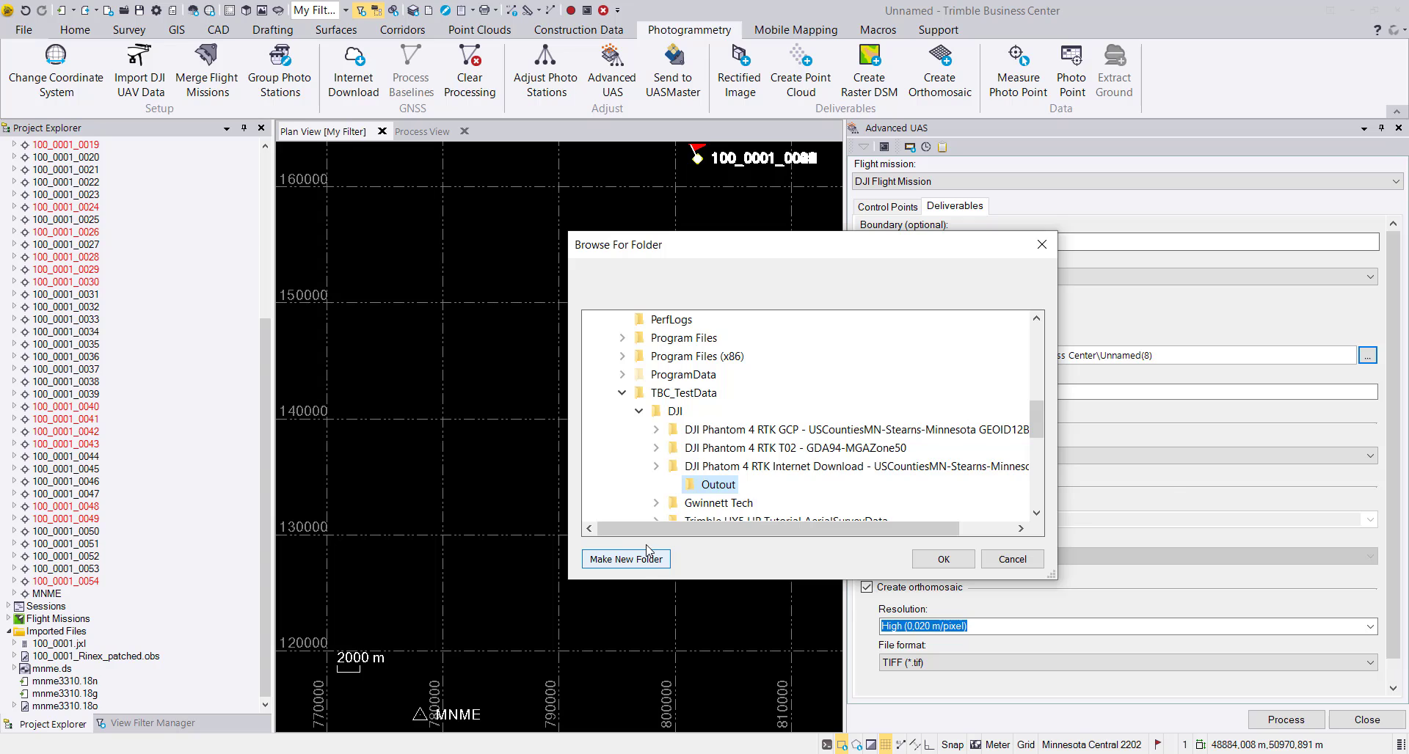
right_click(722, 491)
left_click(761, 437)
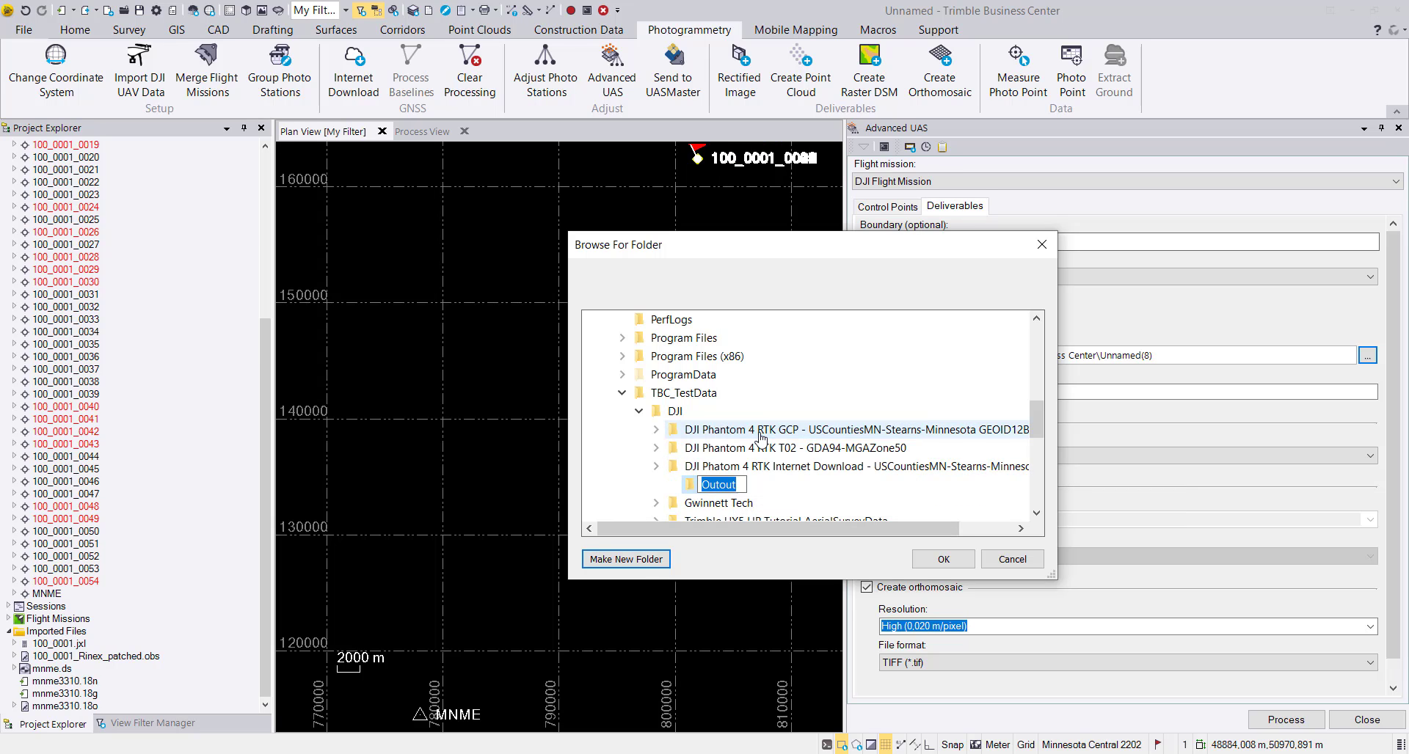
key("Left")
key("Left")
key("BackSpace")
type("p")
key("Return")
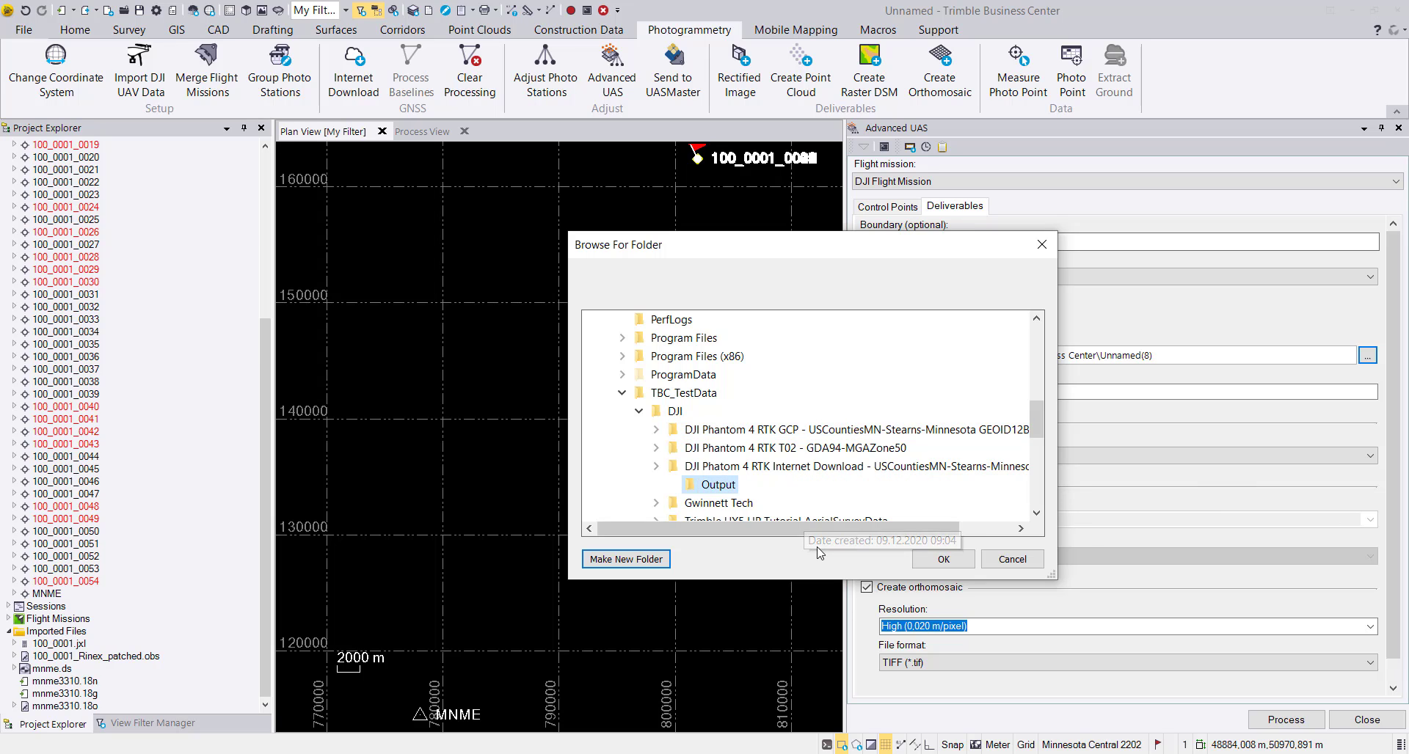
left_click(944, 560)
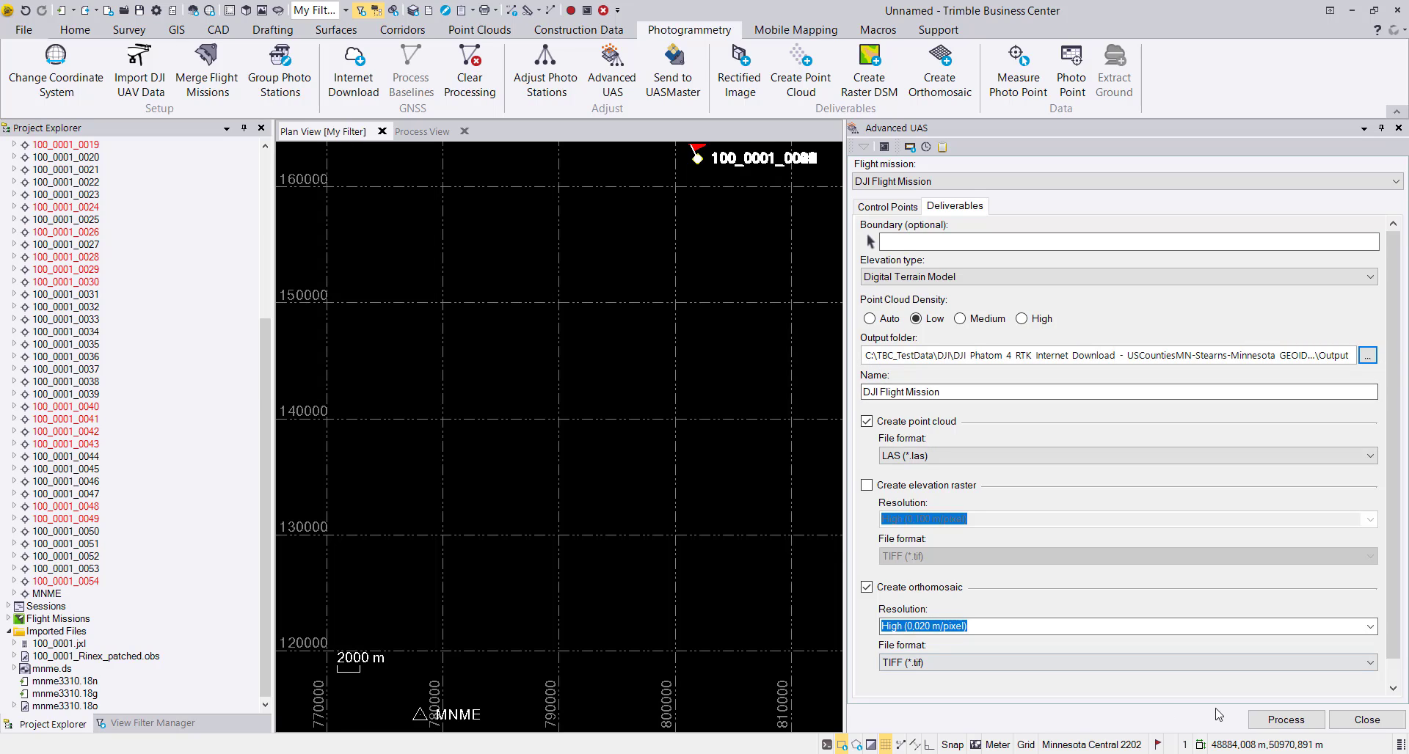
Process the low-density LAS point cloud and the 0.020 m/pixel TIFF orthomosaic, and import the results with a look at the import summary.
left_click(1287, 720)
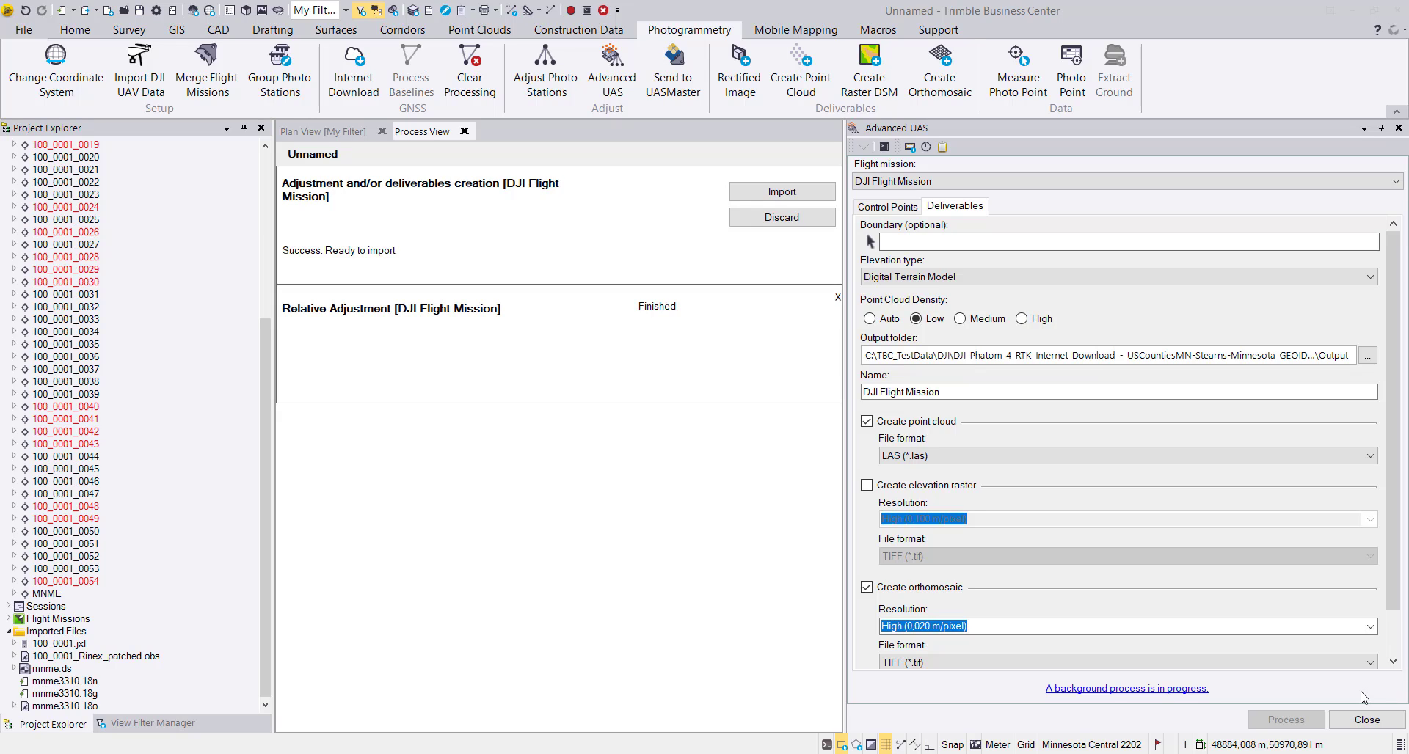
left_click(779, 193)
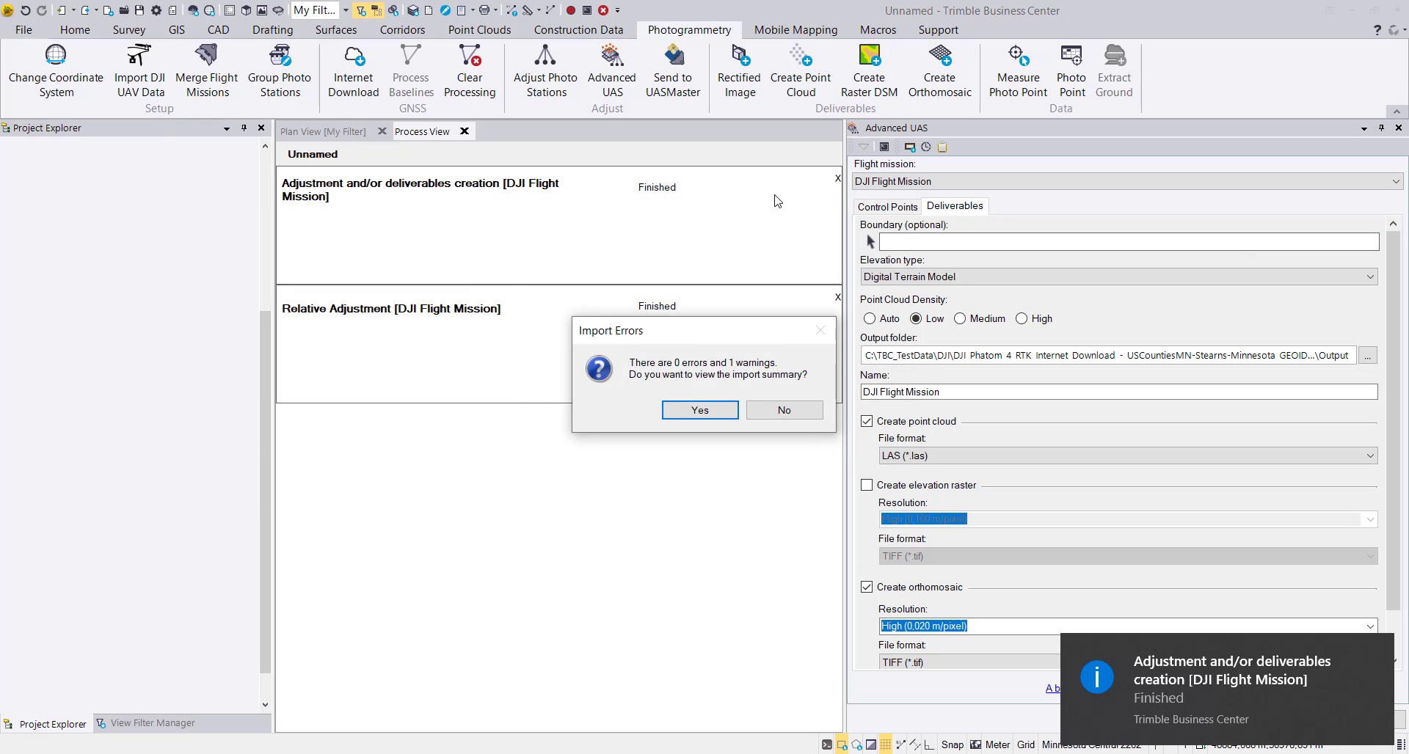
left_click(701, 411)
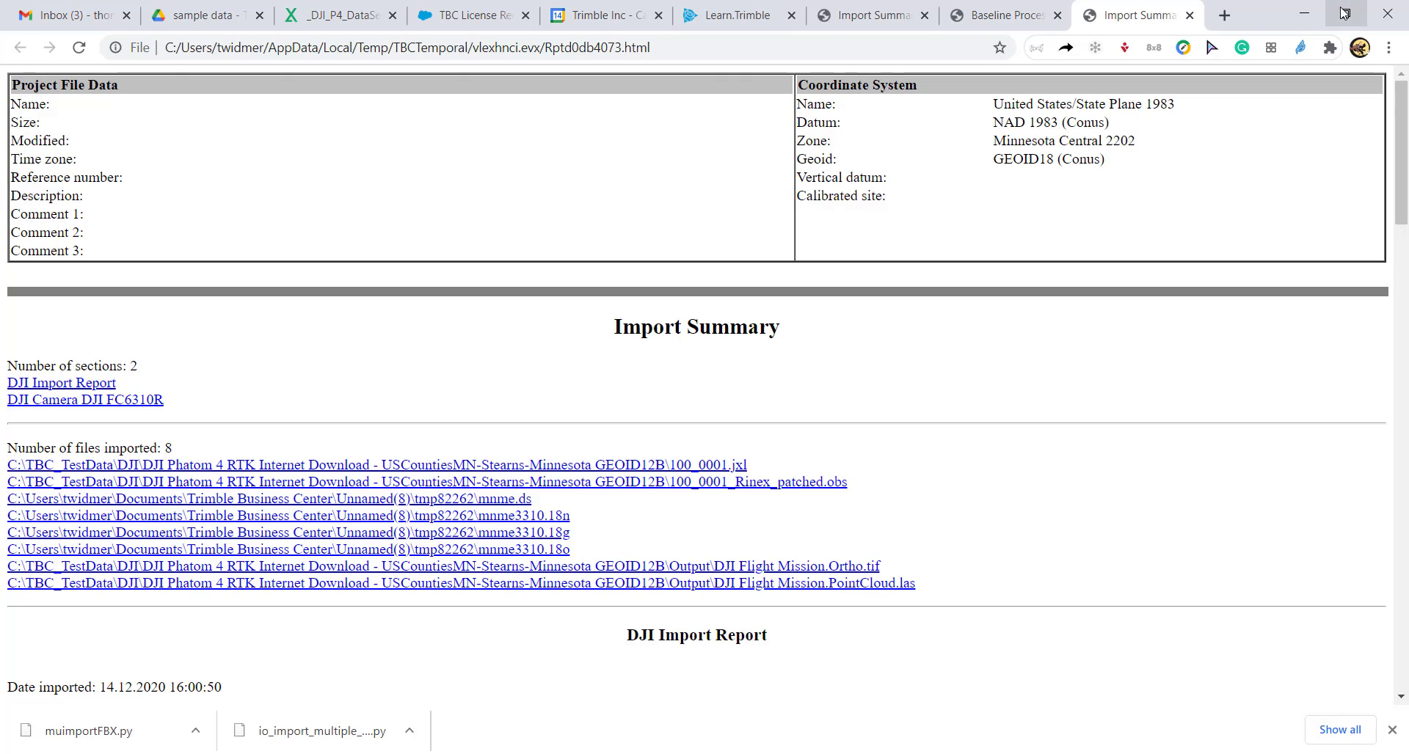
left_click(1301, 15)
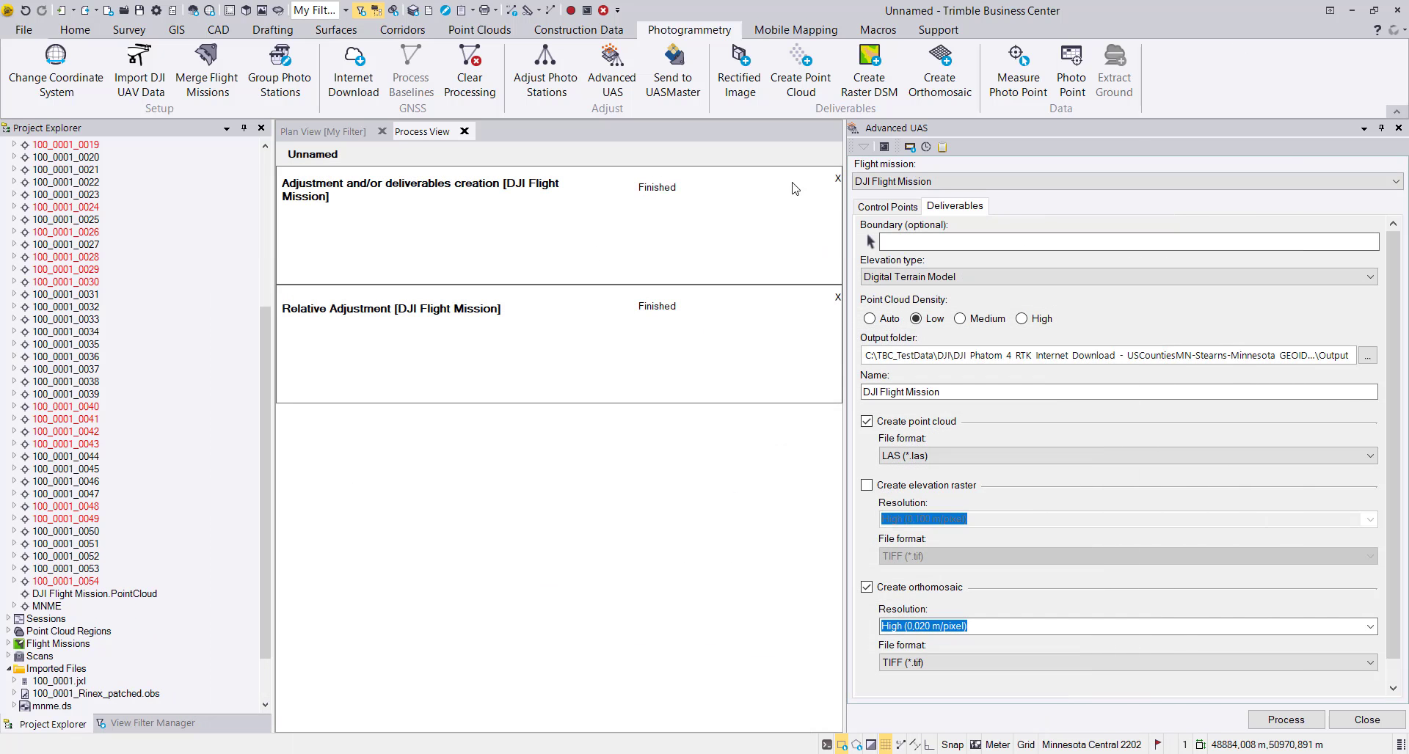
Clear the finished deliverables creation and relative adjustment entries from the Process View and return to the Plan View.
left_click(836, 180)
left_click(836, 179)
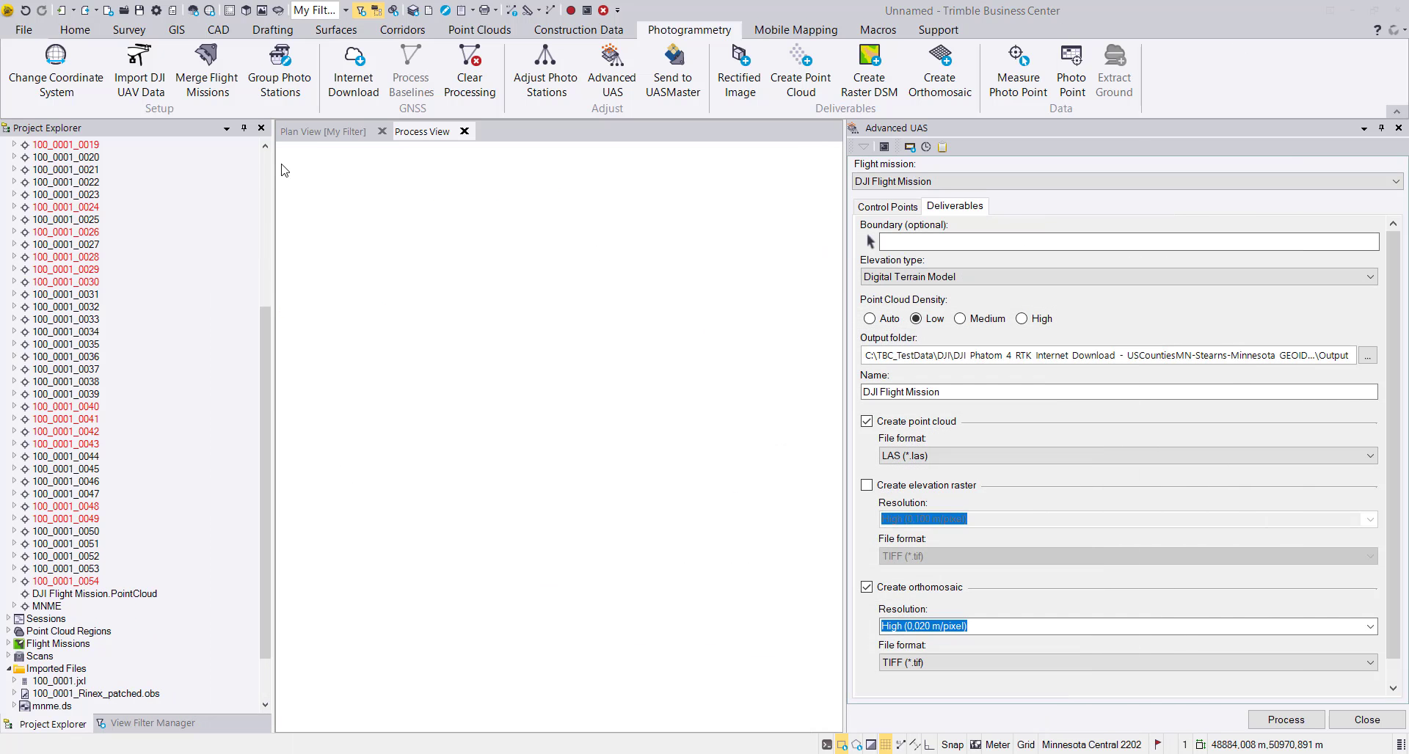
left_click(295, 132)
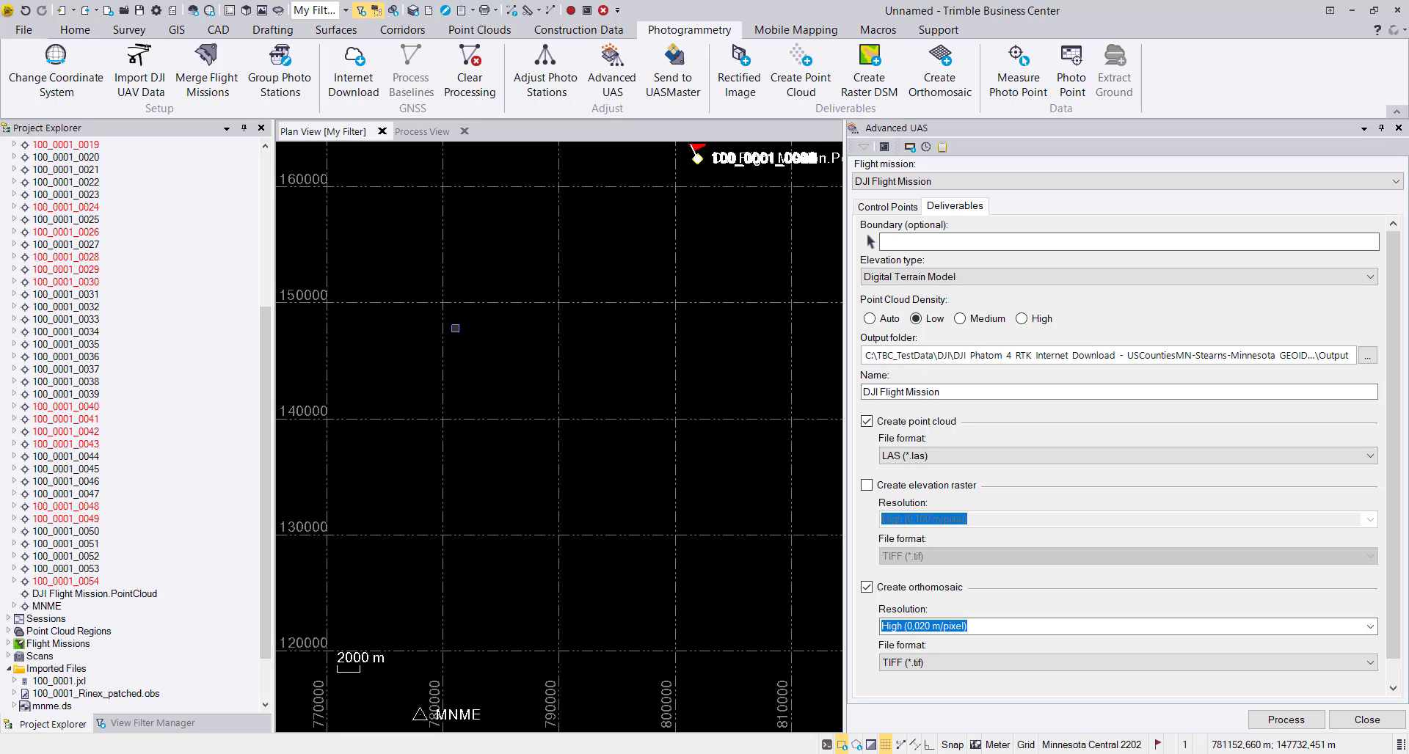
Look through the My Filter categories in View Filter Manager for the imported orthomosaic and point cloud scan.
left_click(76, 670)
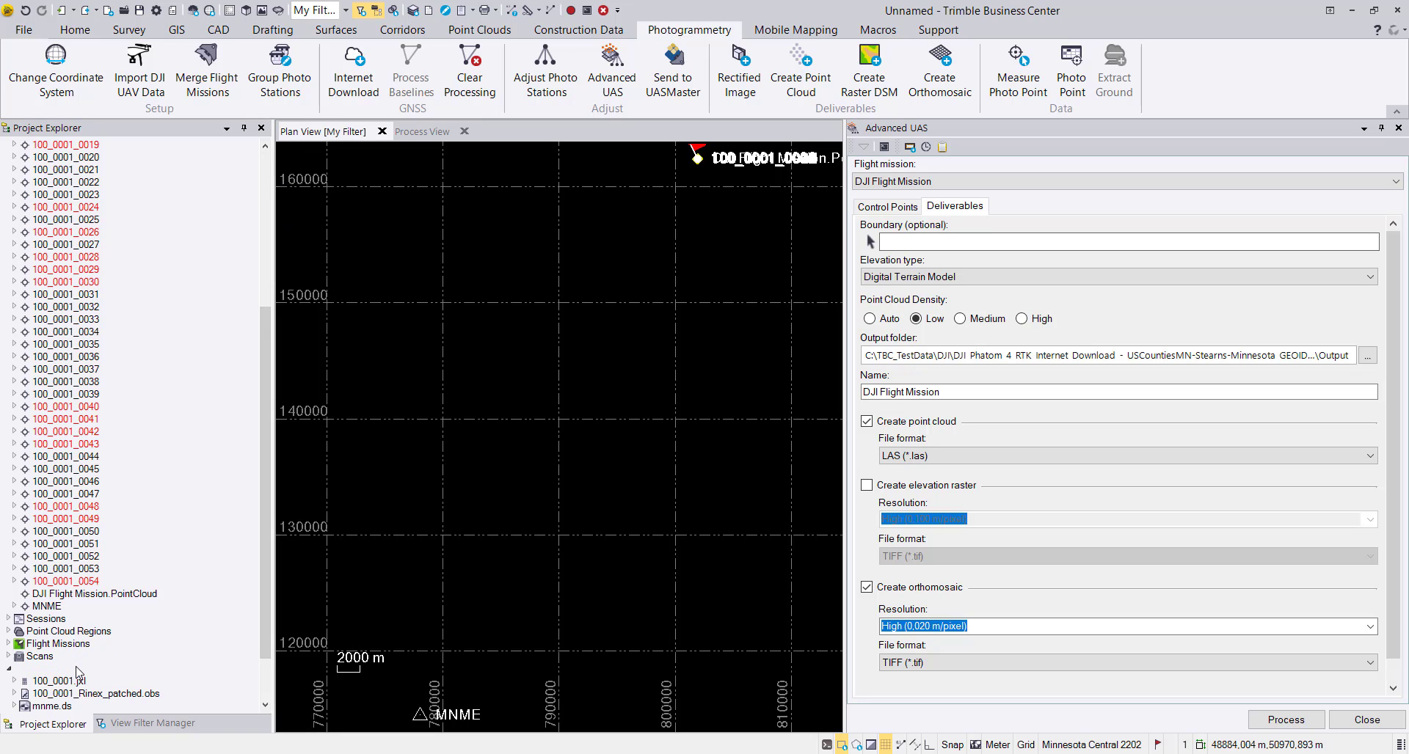
left_click(124, 725)
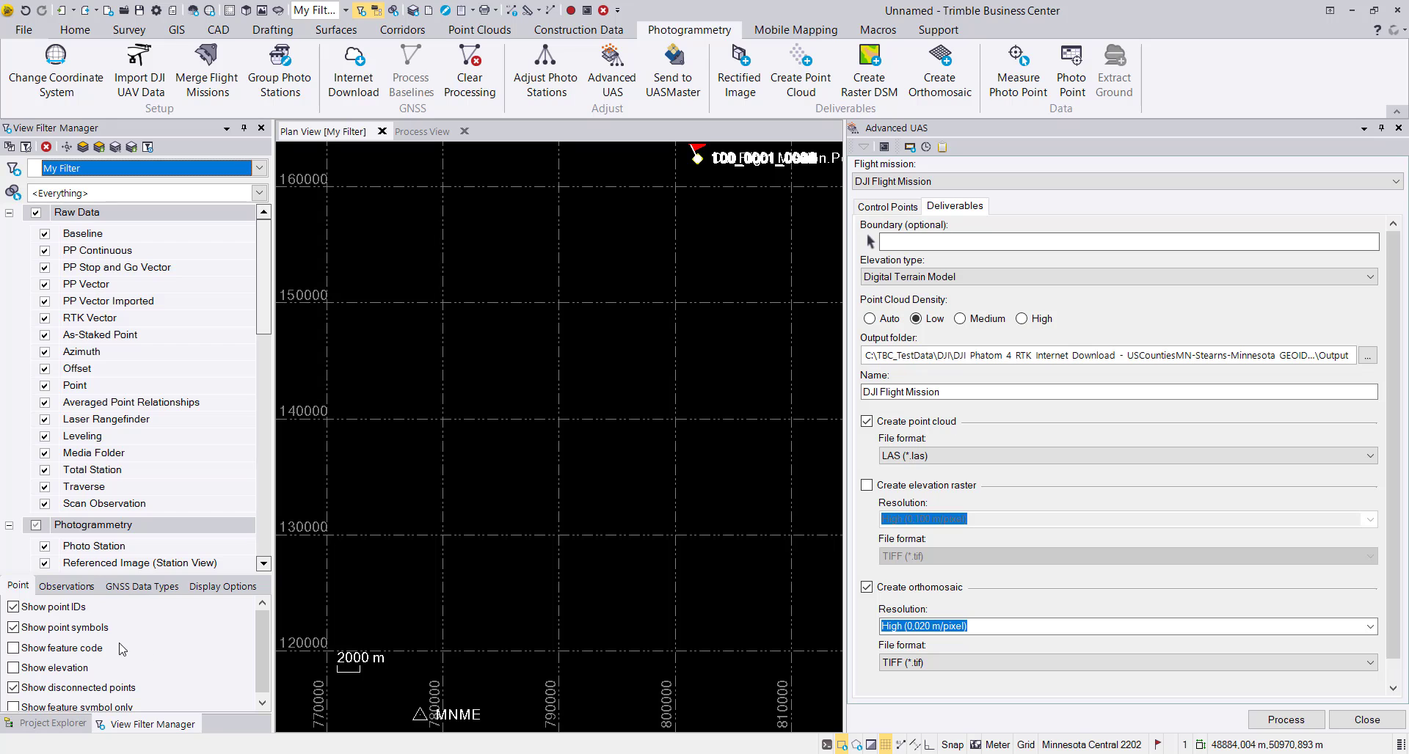
scroll(125, 638, "down", 1)
scroll(174, 495, "down", 8)
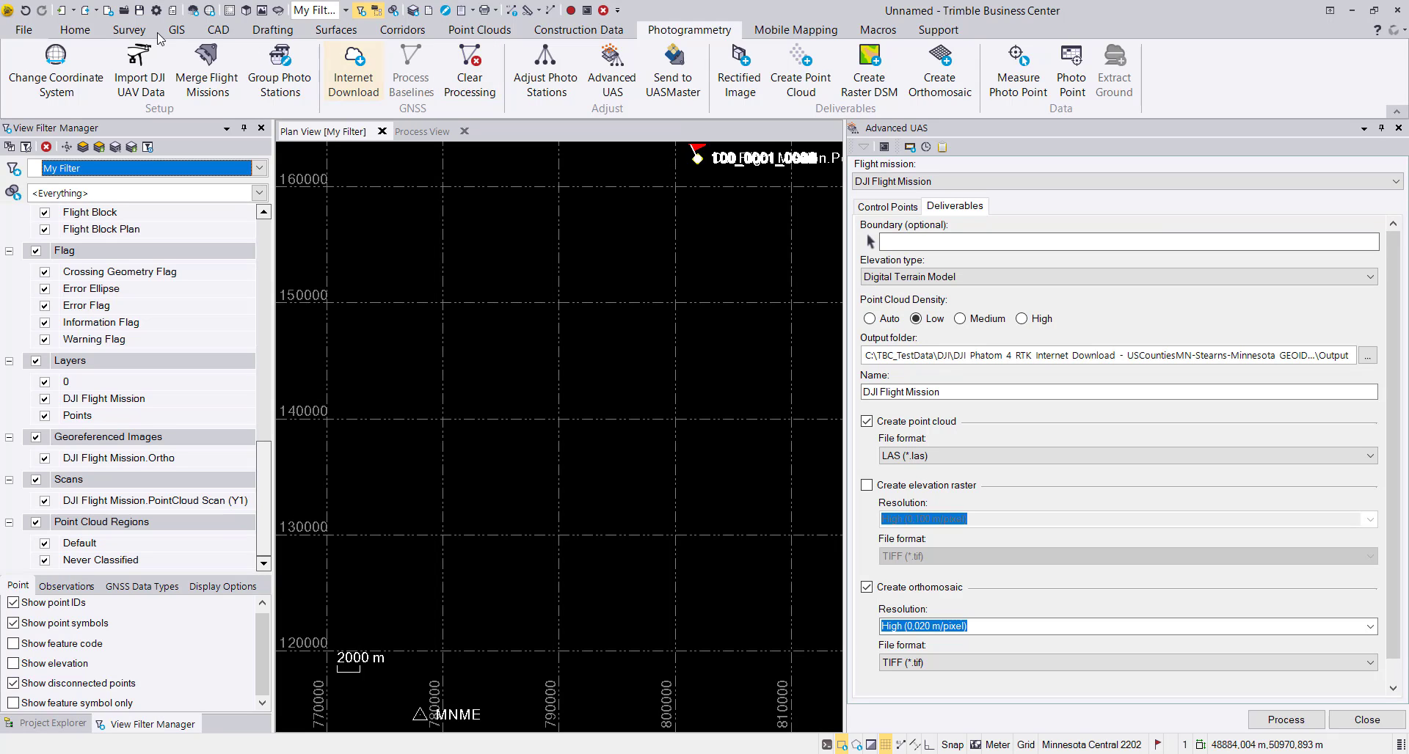
Bring the whole DJI Flight Mission area with its photo stations and imported deliverables into close view in the plan.
left_click(79, 31)
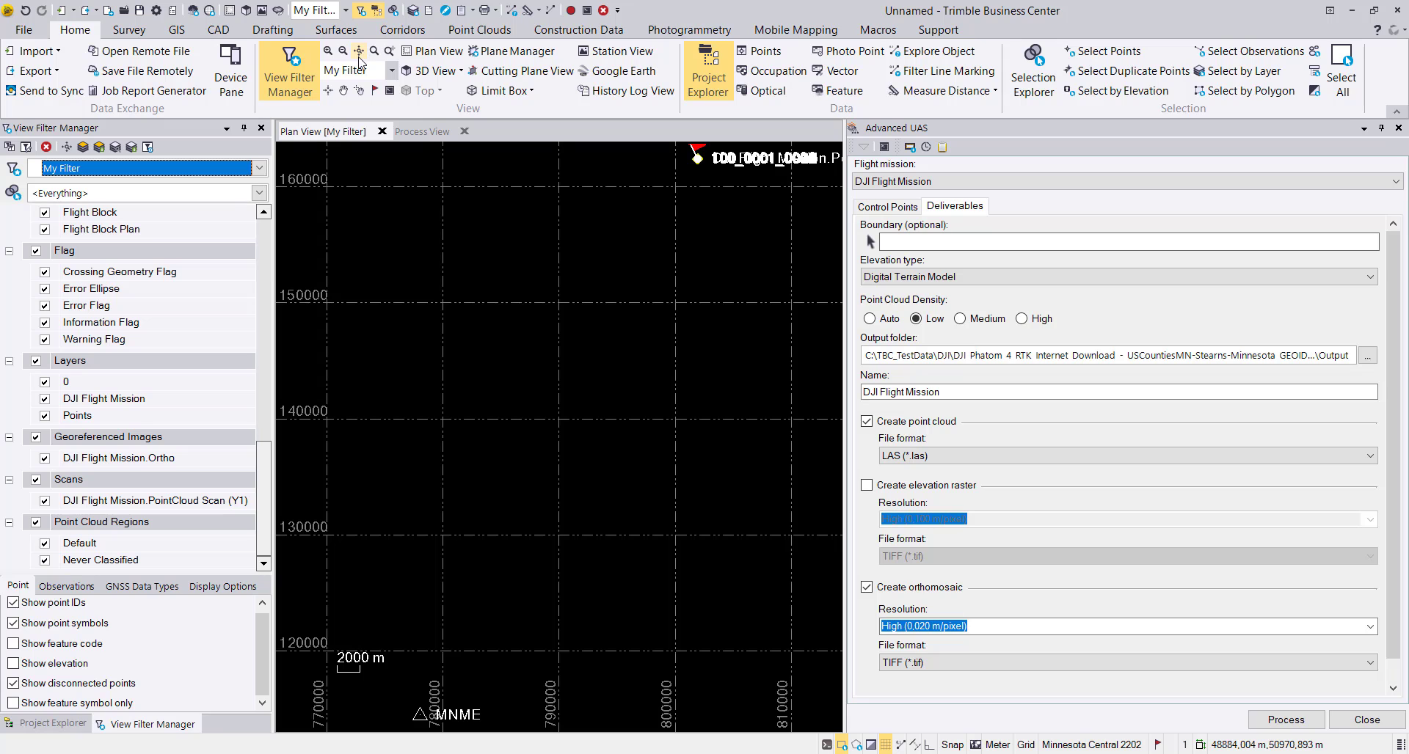
scroll(657, 202, "down", 1)
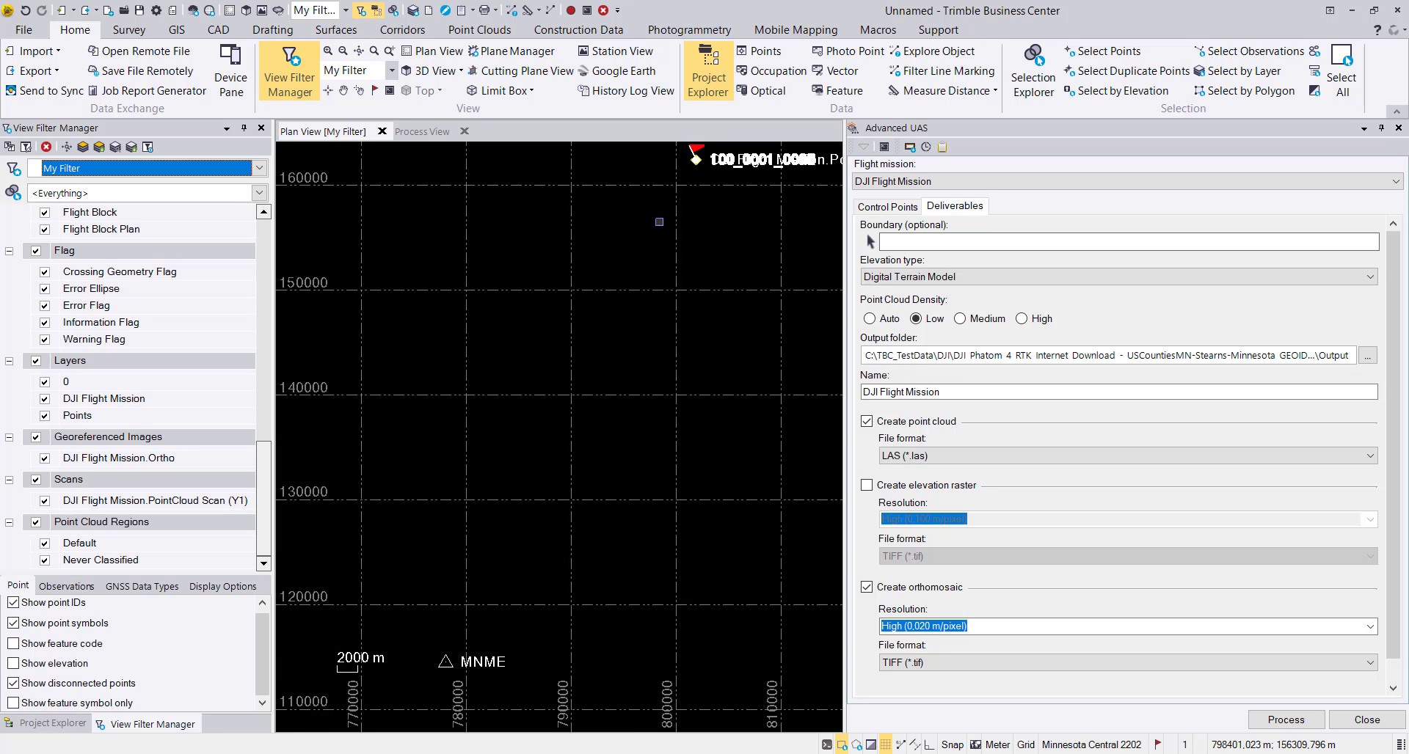
middle_click_drag(671, 189, 540, 430)
scroll(550, 420, "up", 8)
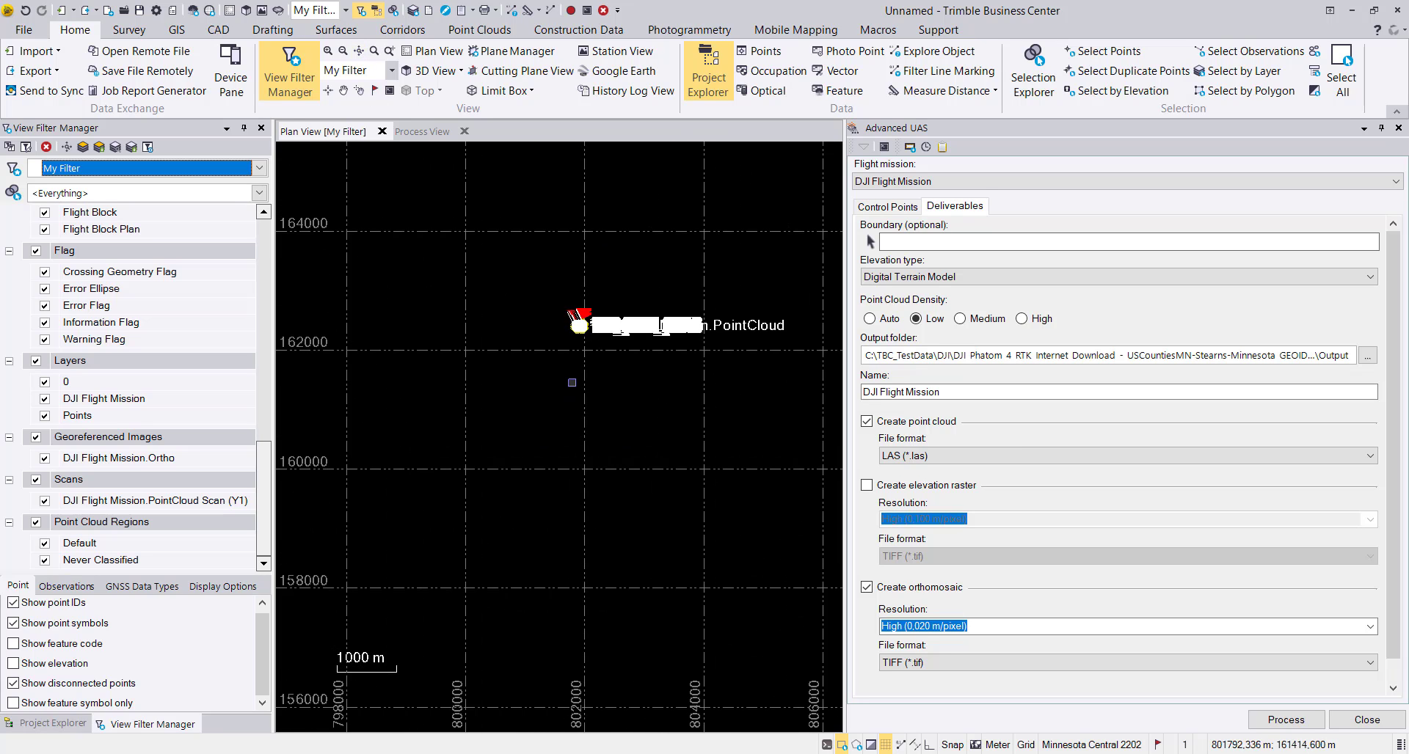
middle_click_drag(567, 329, 479, 524)
scroll(500, 505, "up", 8)
scroll(495, 433, "up", 3)
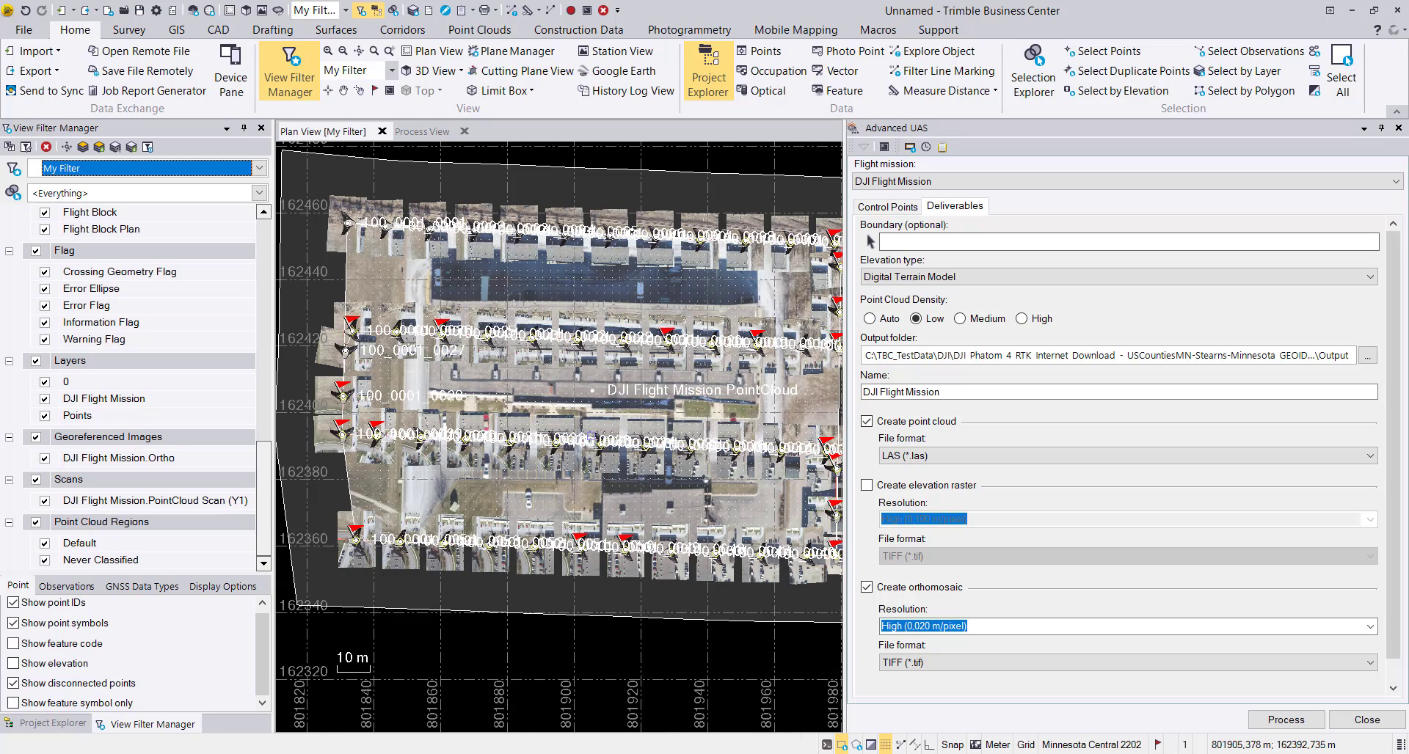
middle_click_drag(679, 439, 638, 411)
scroll(638, 410, "down", 1)
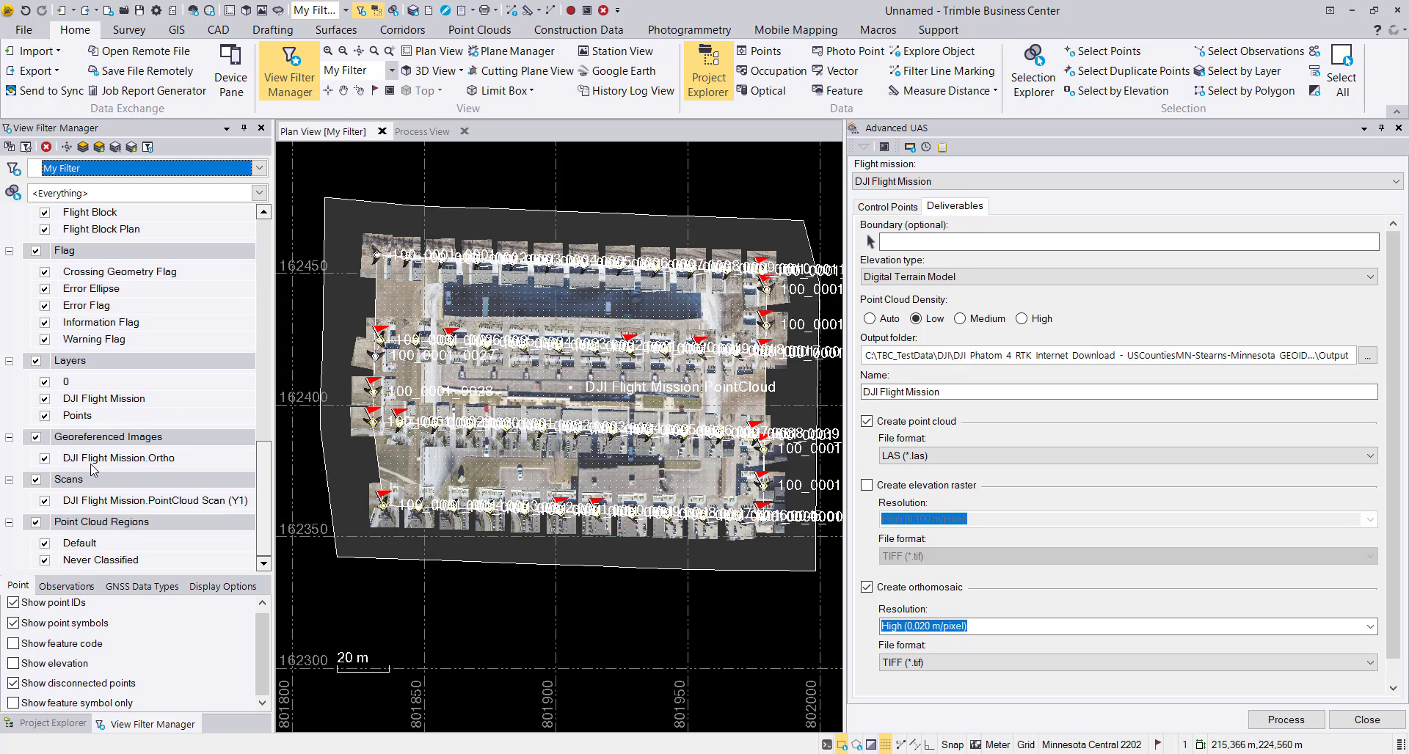
Hide the plan-view referenced images and the DJI Flight Mission.PointCloud scan in My Filter, and inspect the orthomosaic up close.
scroll(128, 387, "up", 4)
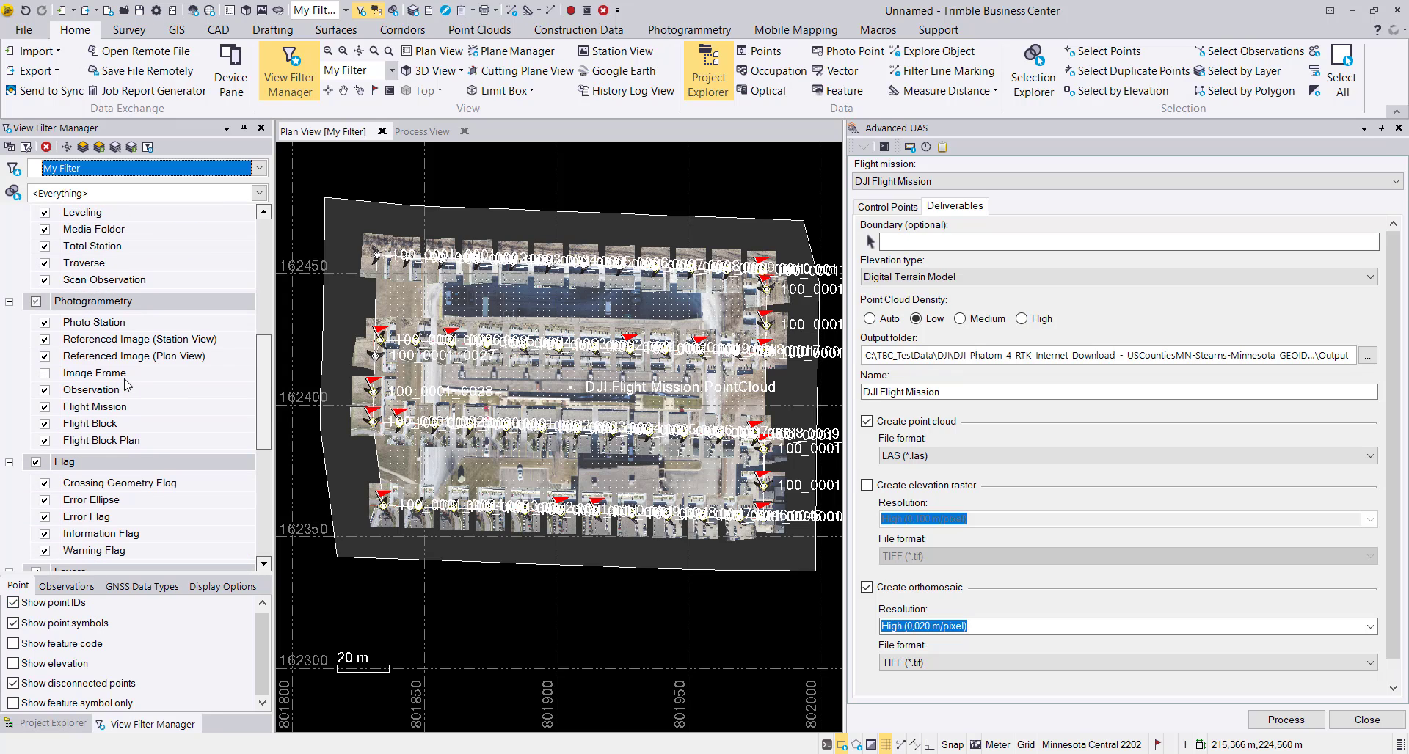
left_click(45, 357)
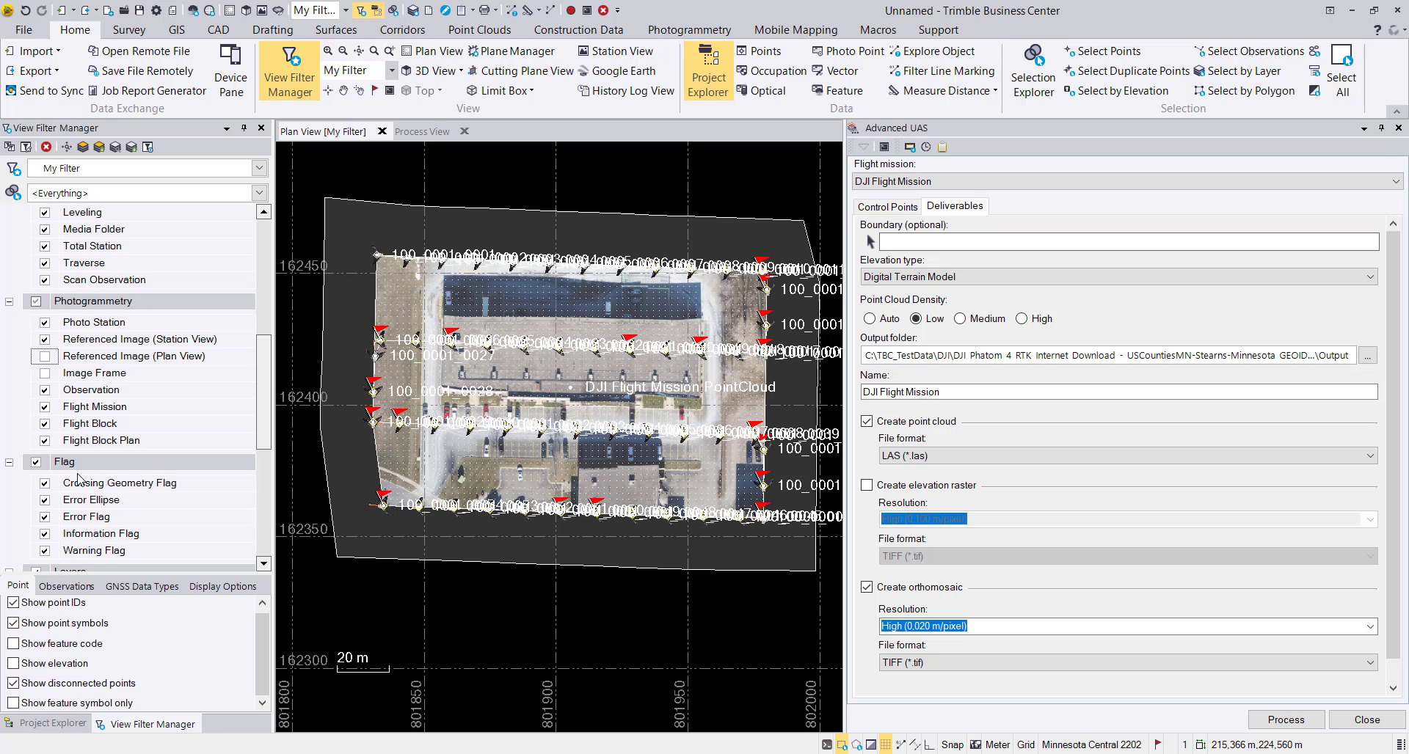
scroll(92, 499, "down", 4)
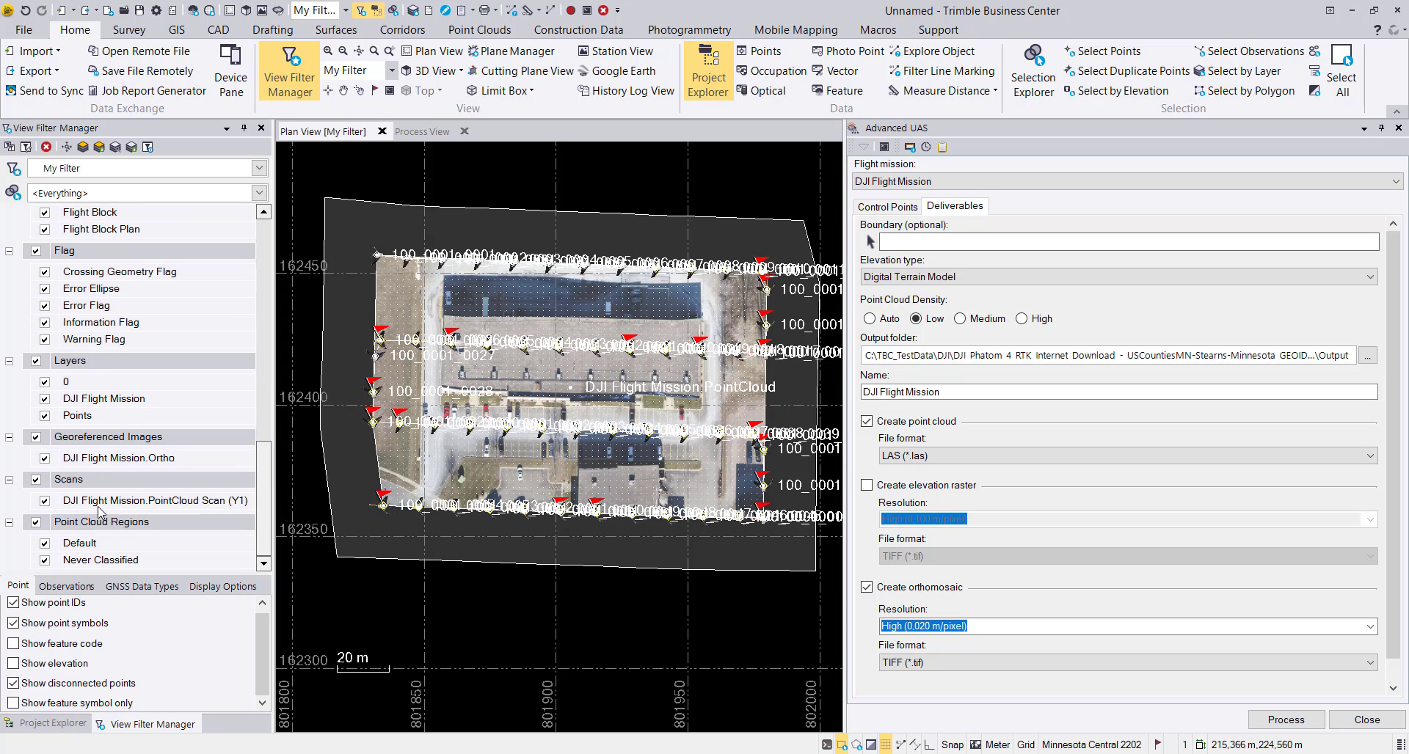
left_click(45, 501)
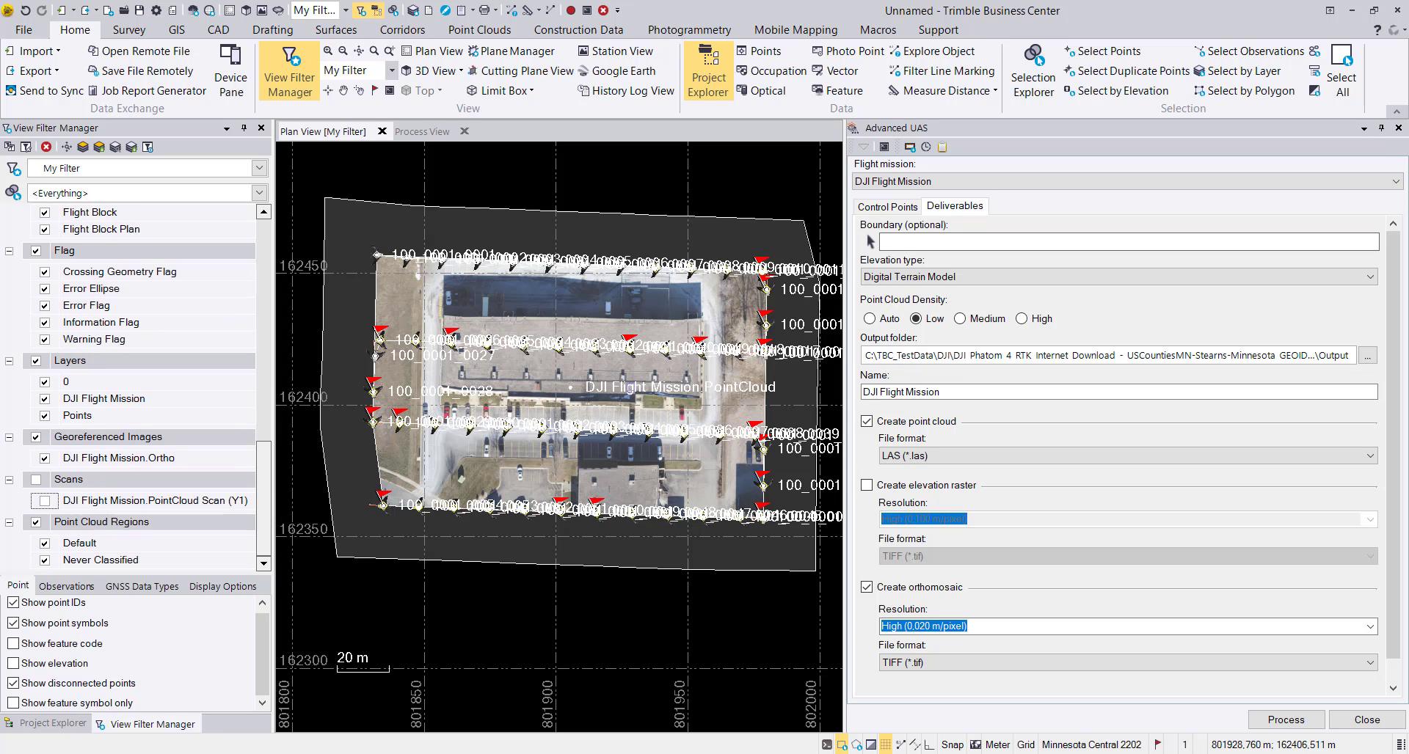
scroll(585, 364, "up", 2)
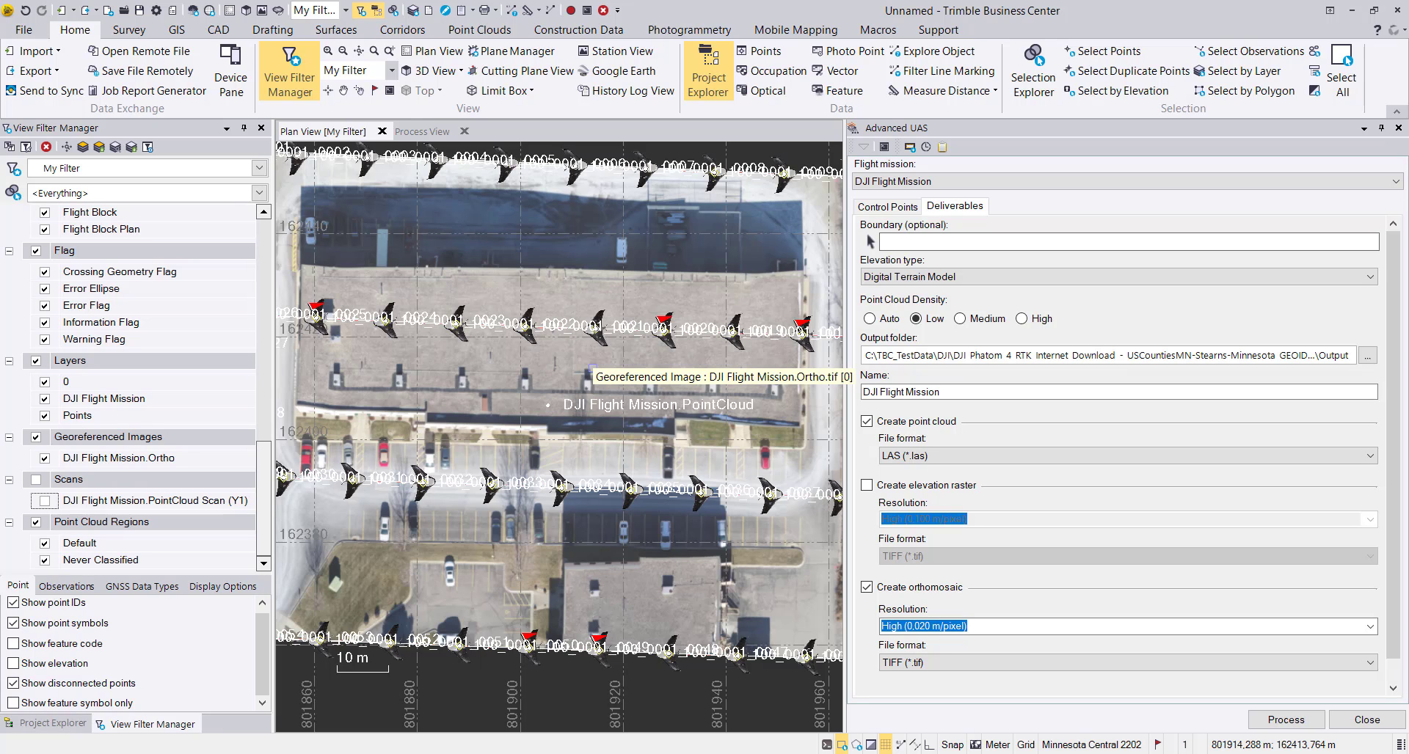
scroll(591, 366, "down", 2)
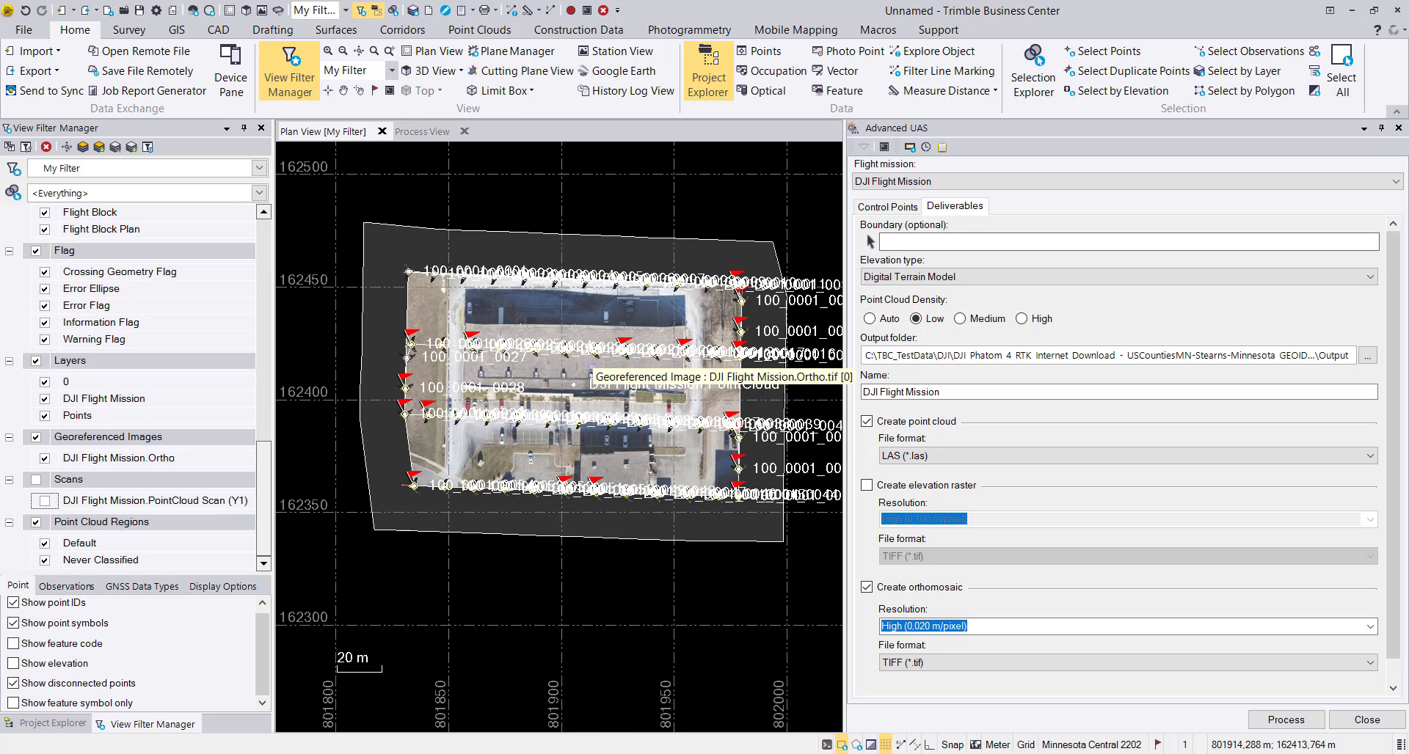